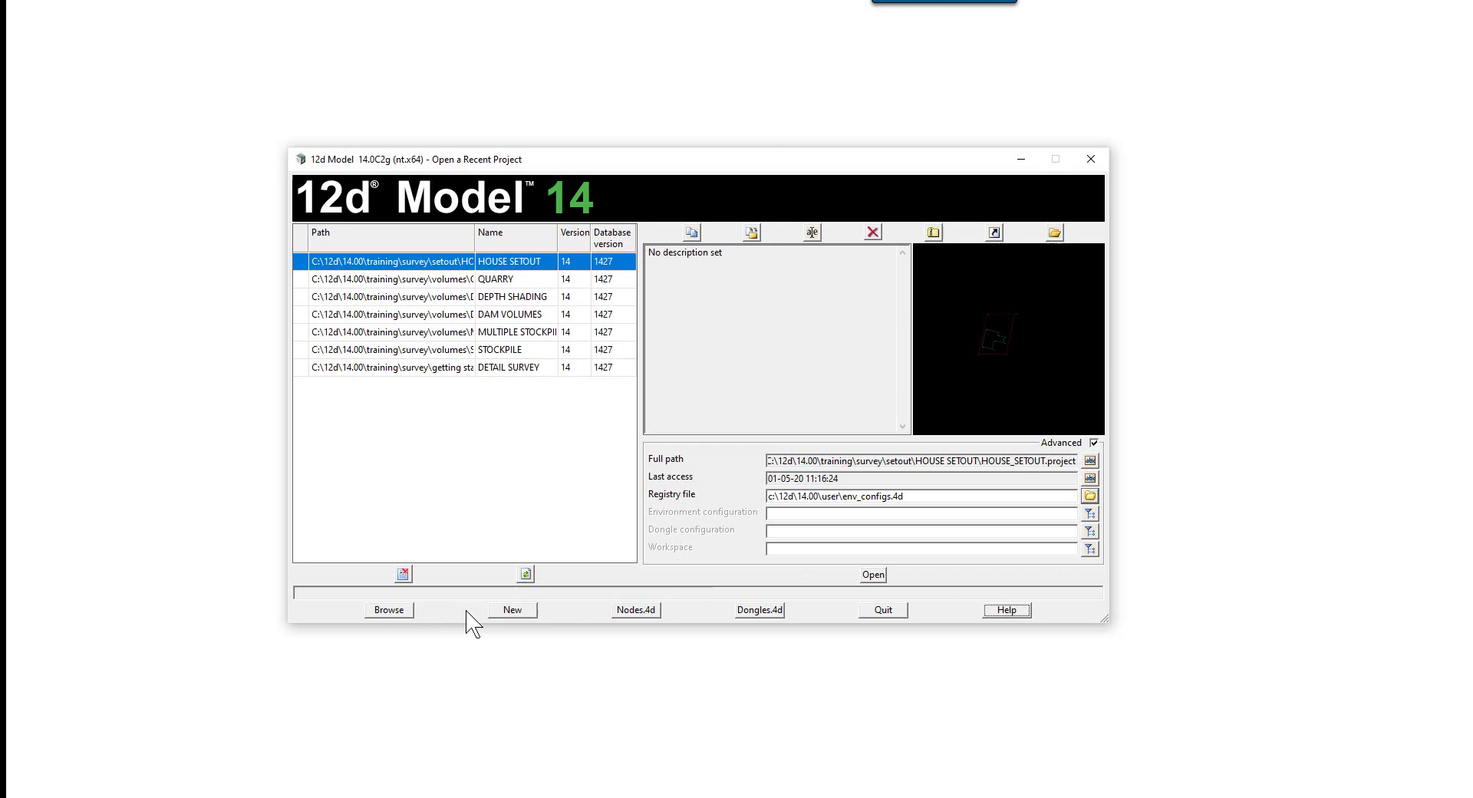
Start a new project in the training\survey\setout folder named CAD HOUSE SETOUT
click(505, 615)
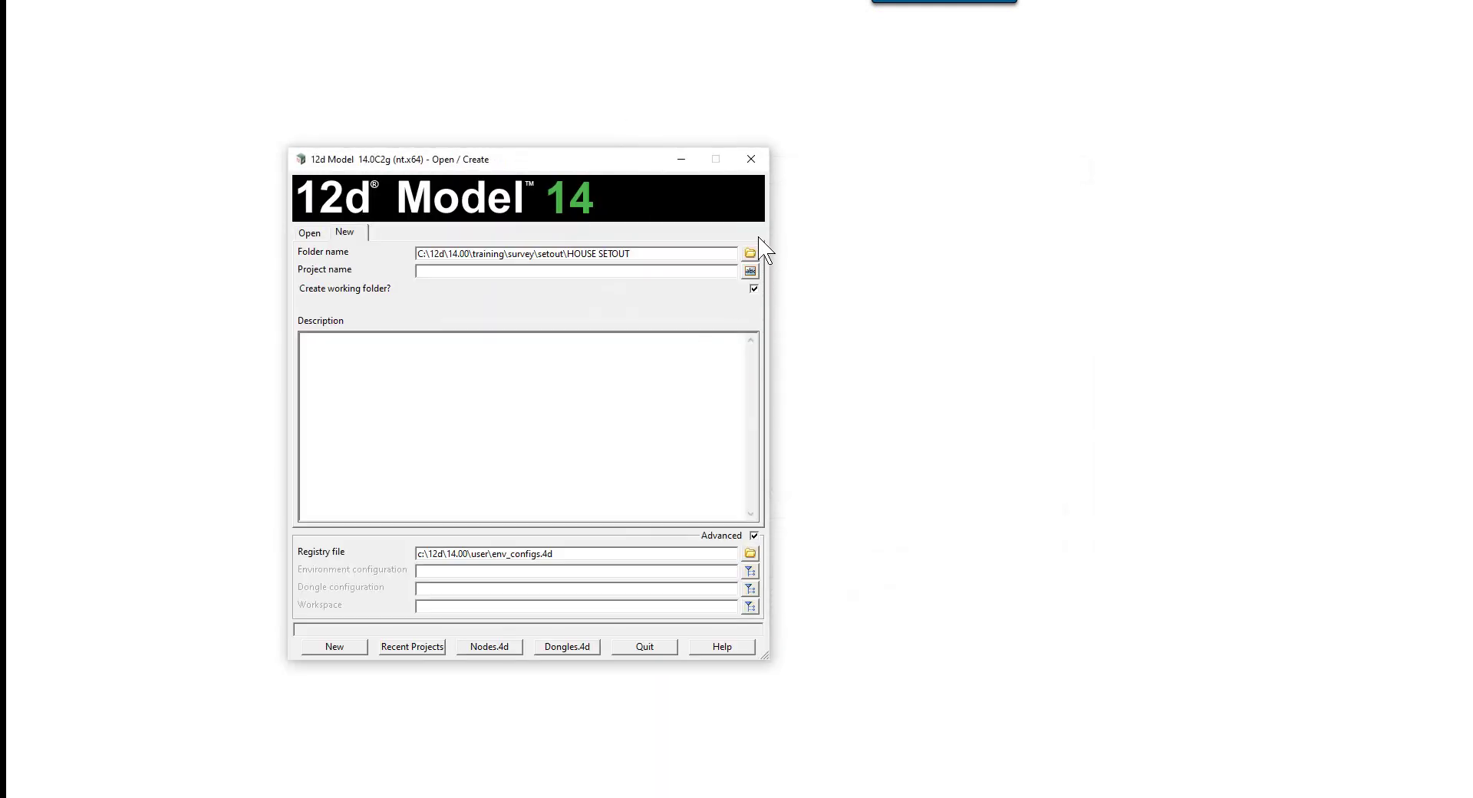
click(751, 254)
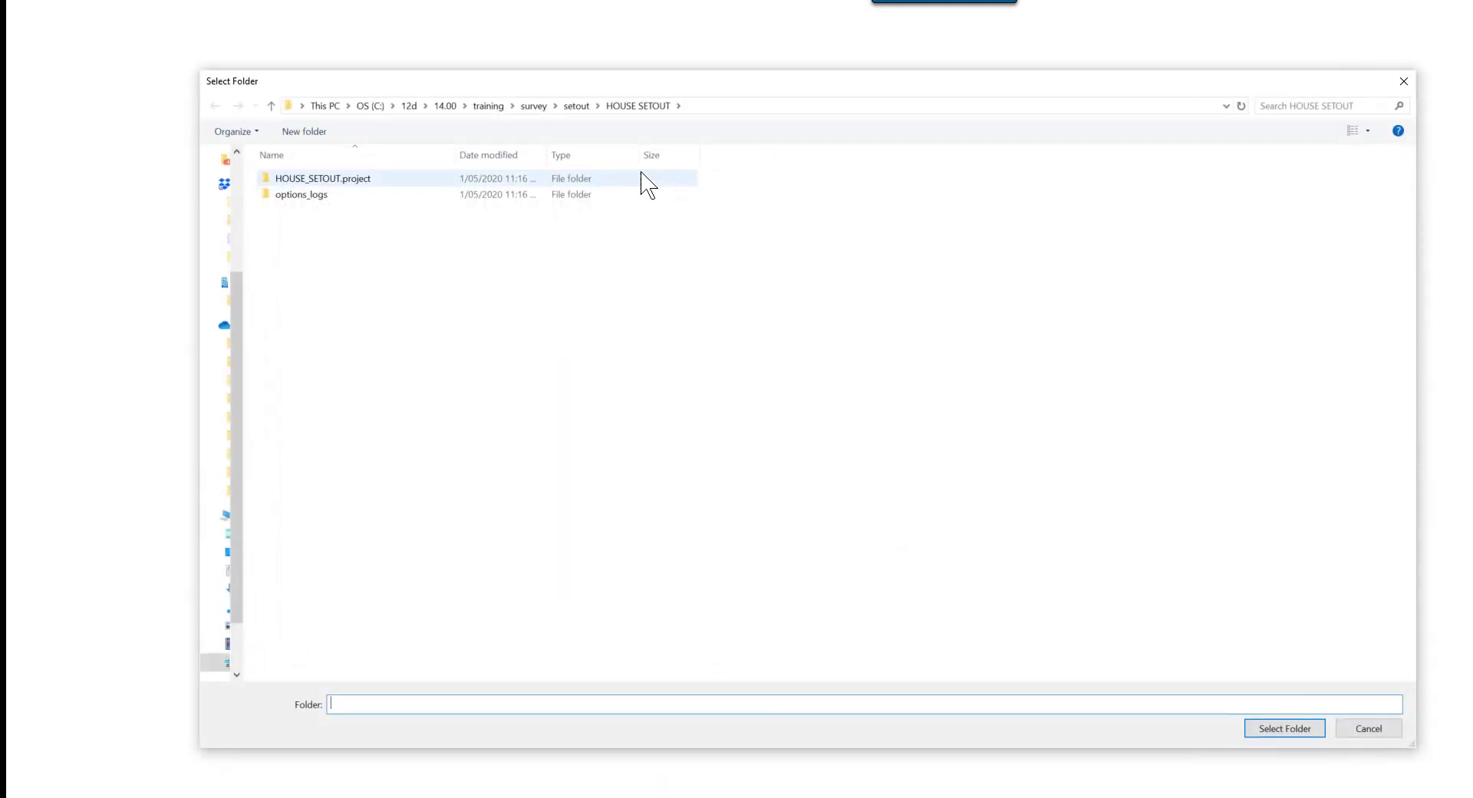
click(577, 106)
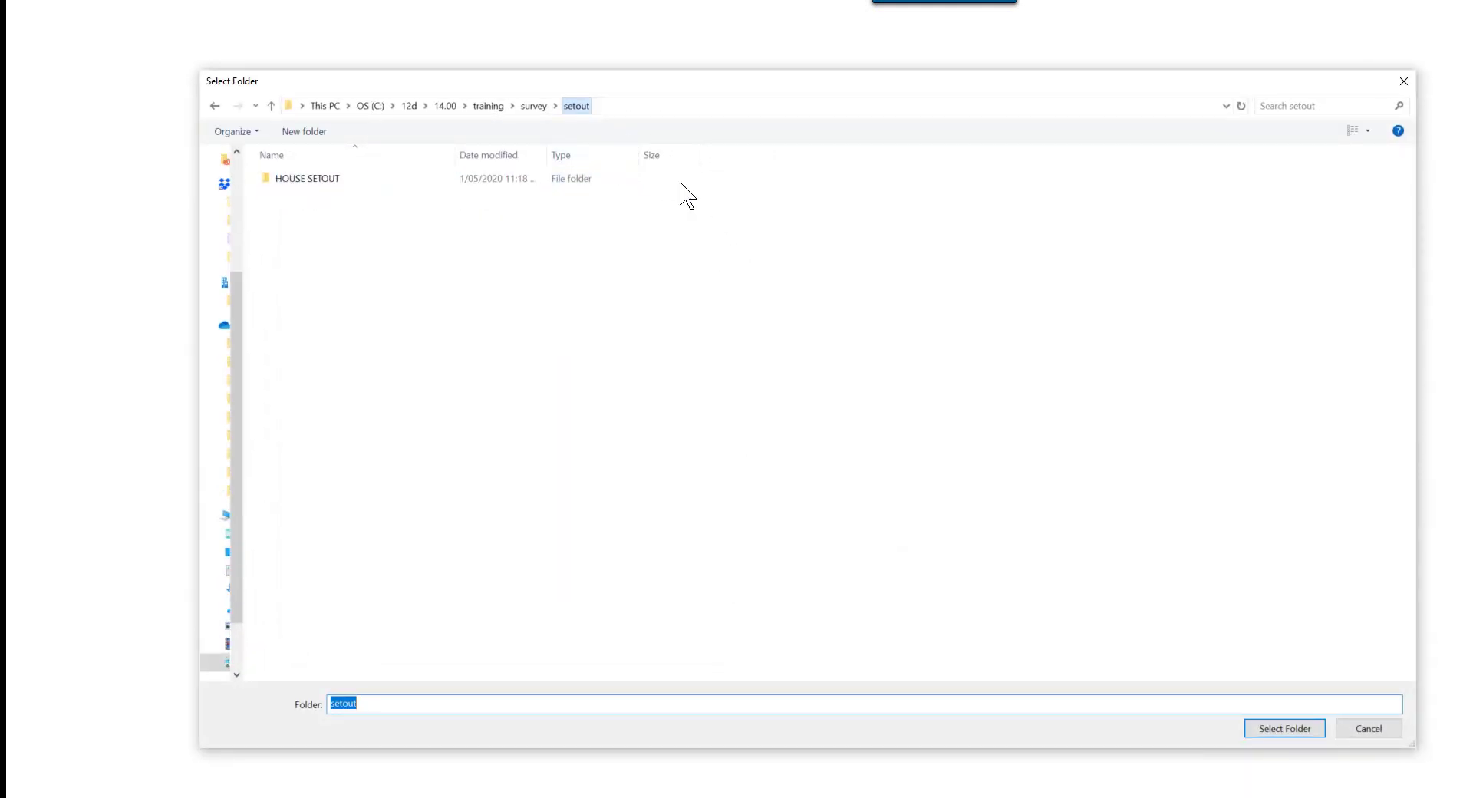
click(1267, 730)
click(441, 273)
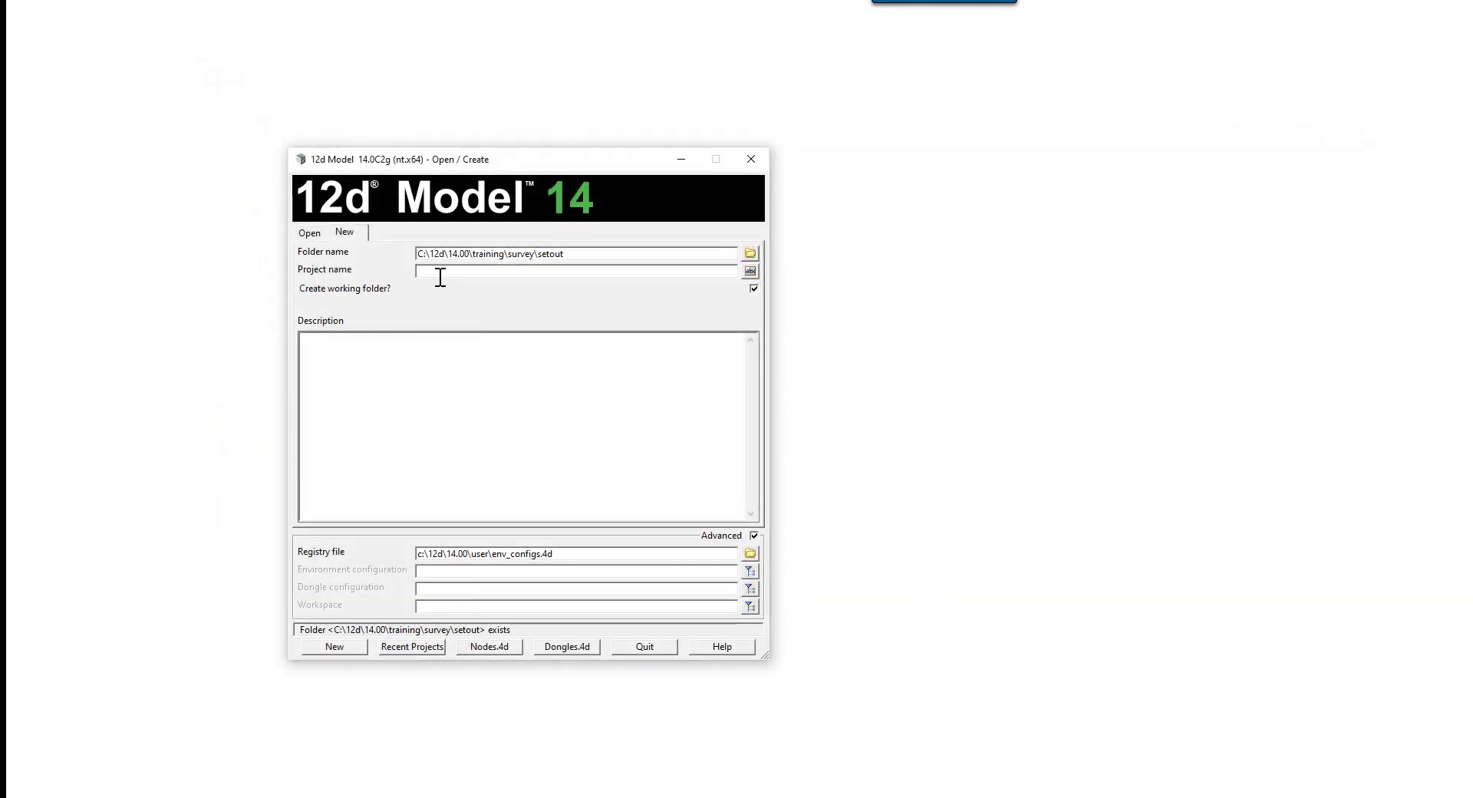
text(CAD HO)
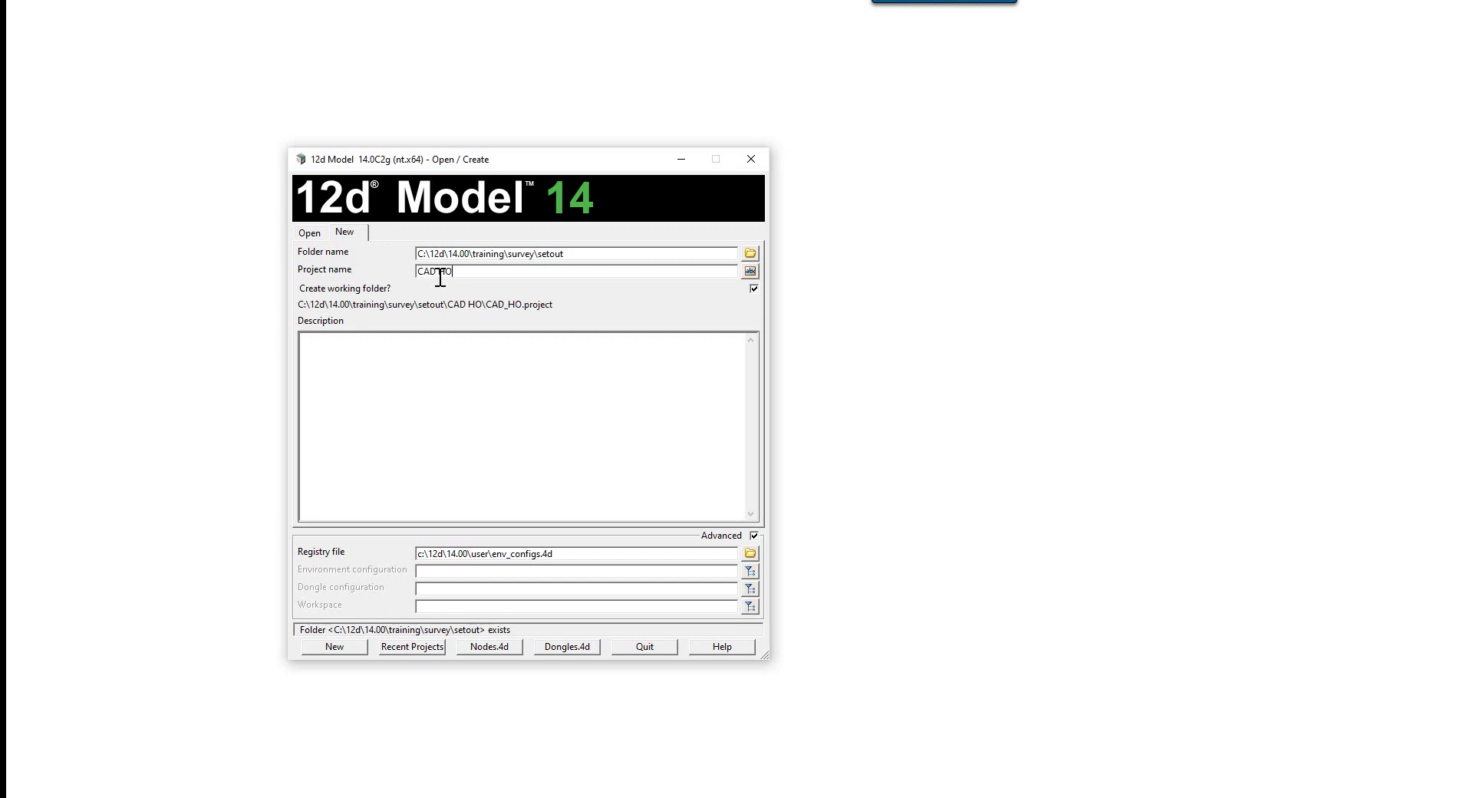
text(USE SETOUT)
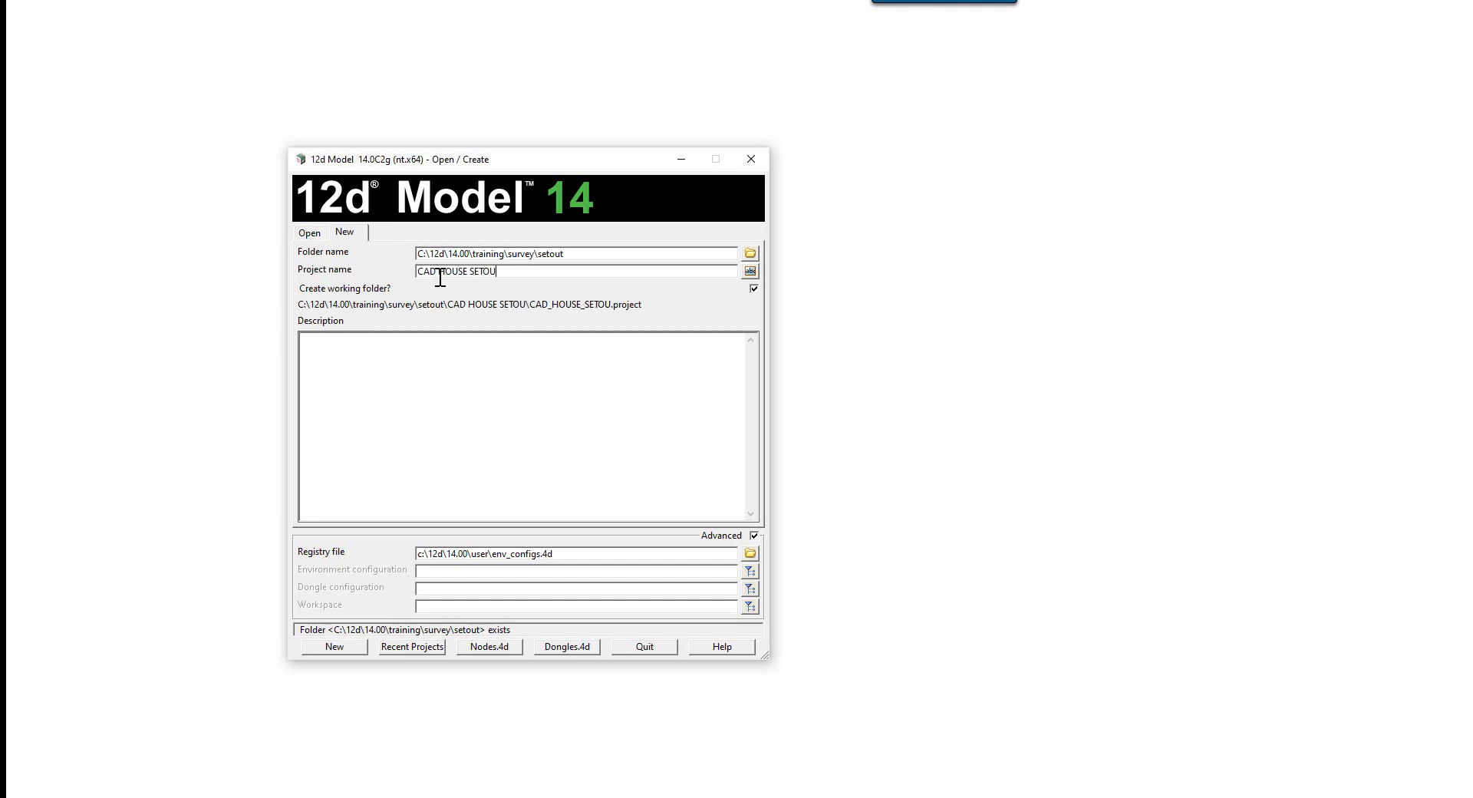
Create the CAD HOUSE SETOUT project and close the Setup Project Details dialog
click(334, 646)
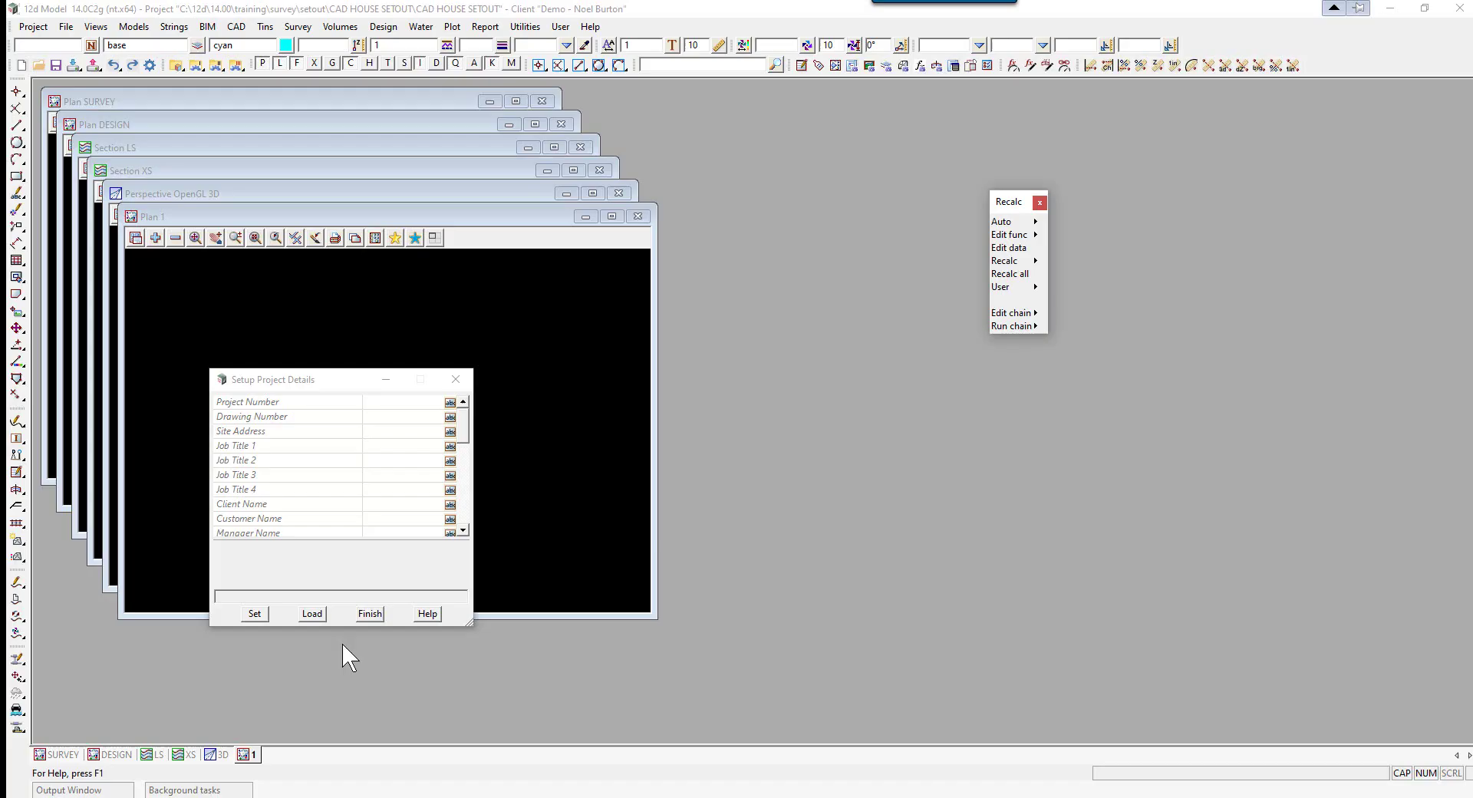
click(456, 379)
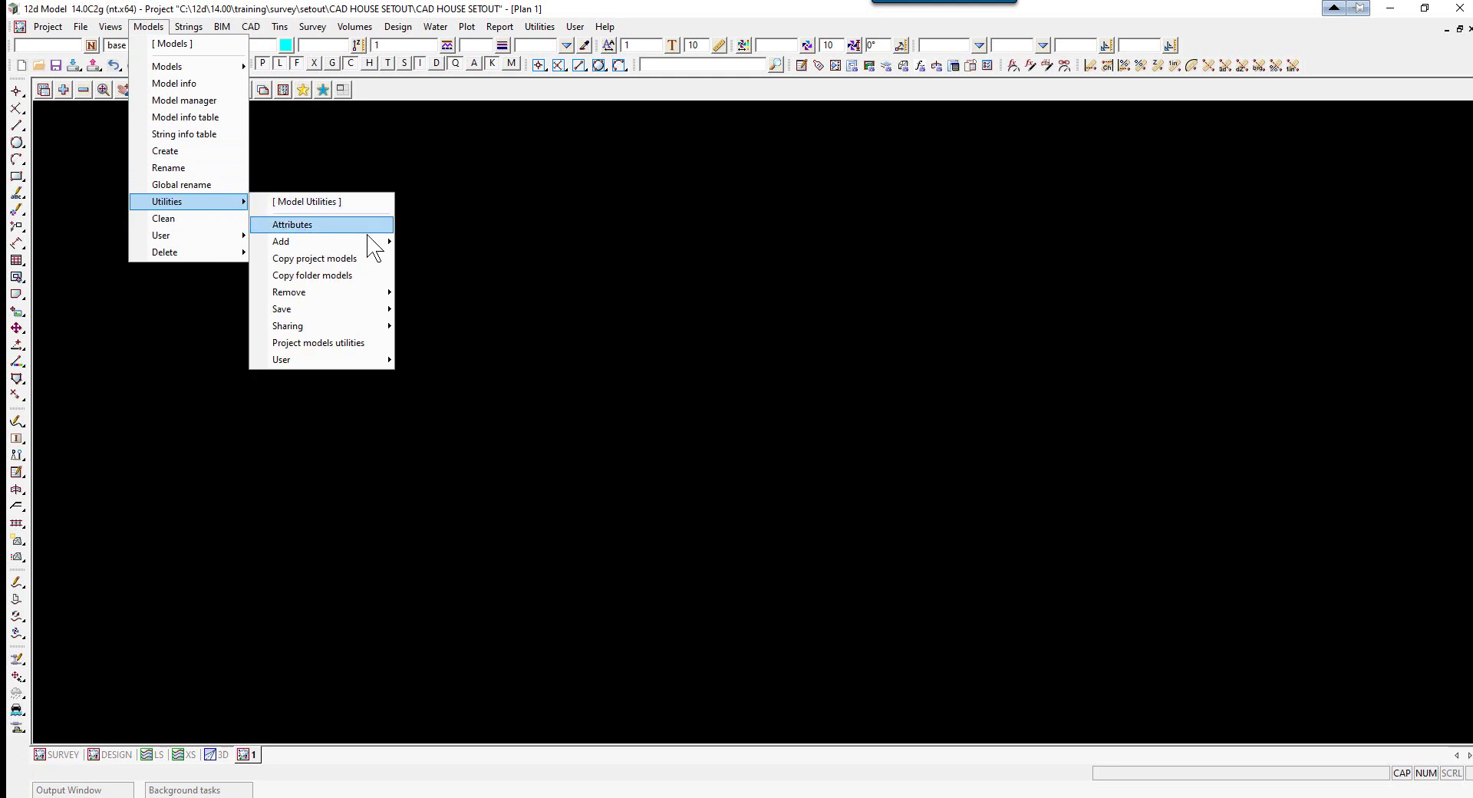
Add the LOT model as a shared model from HOUSE SETOUT\HOUSE_SETOUT.project
mouse_move(369, 328)
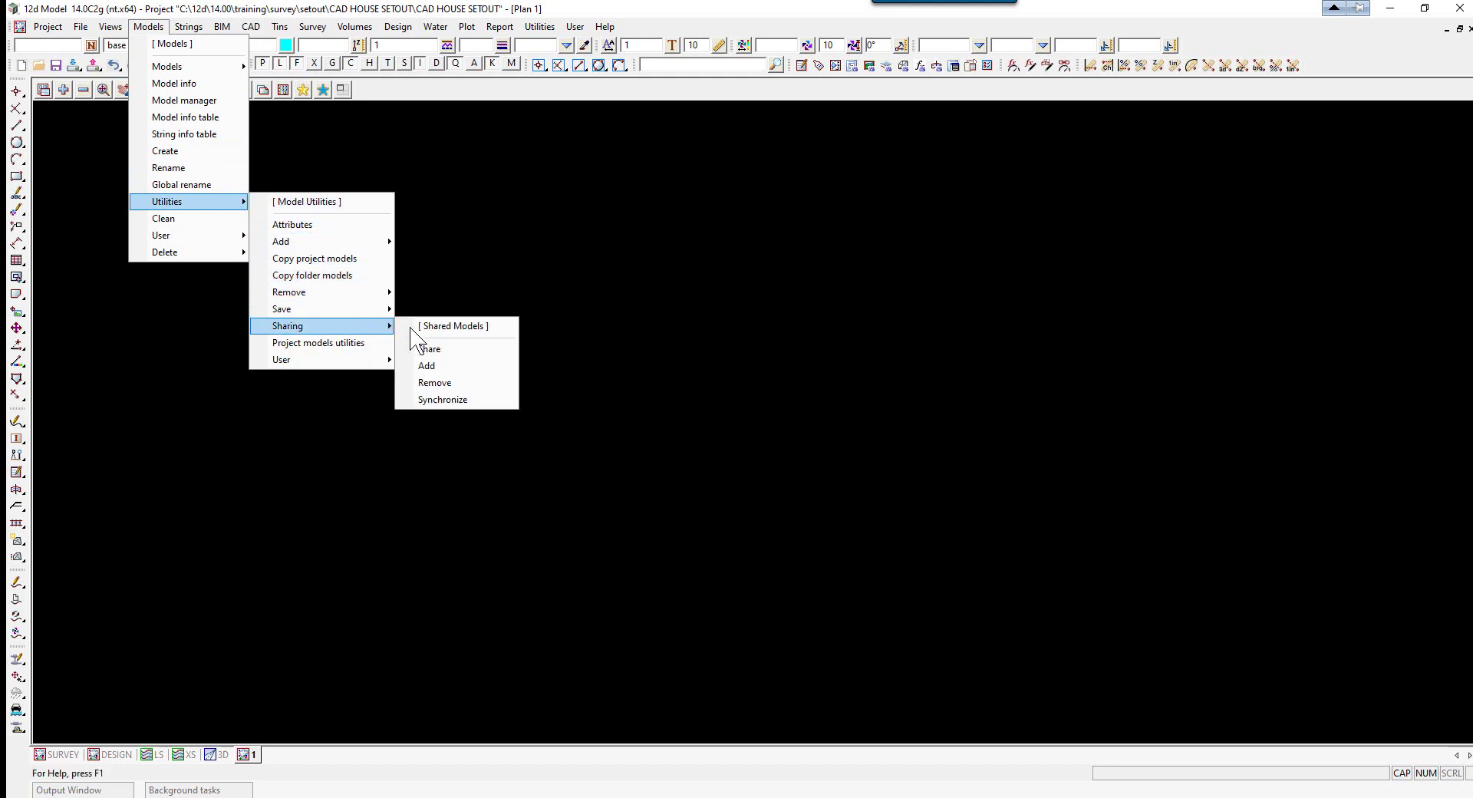
click(442, 367)
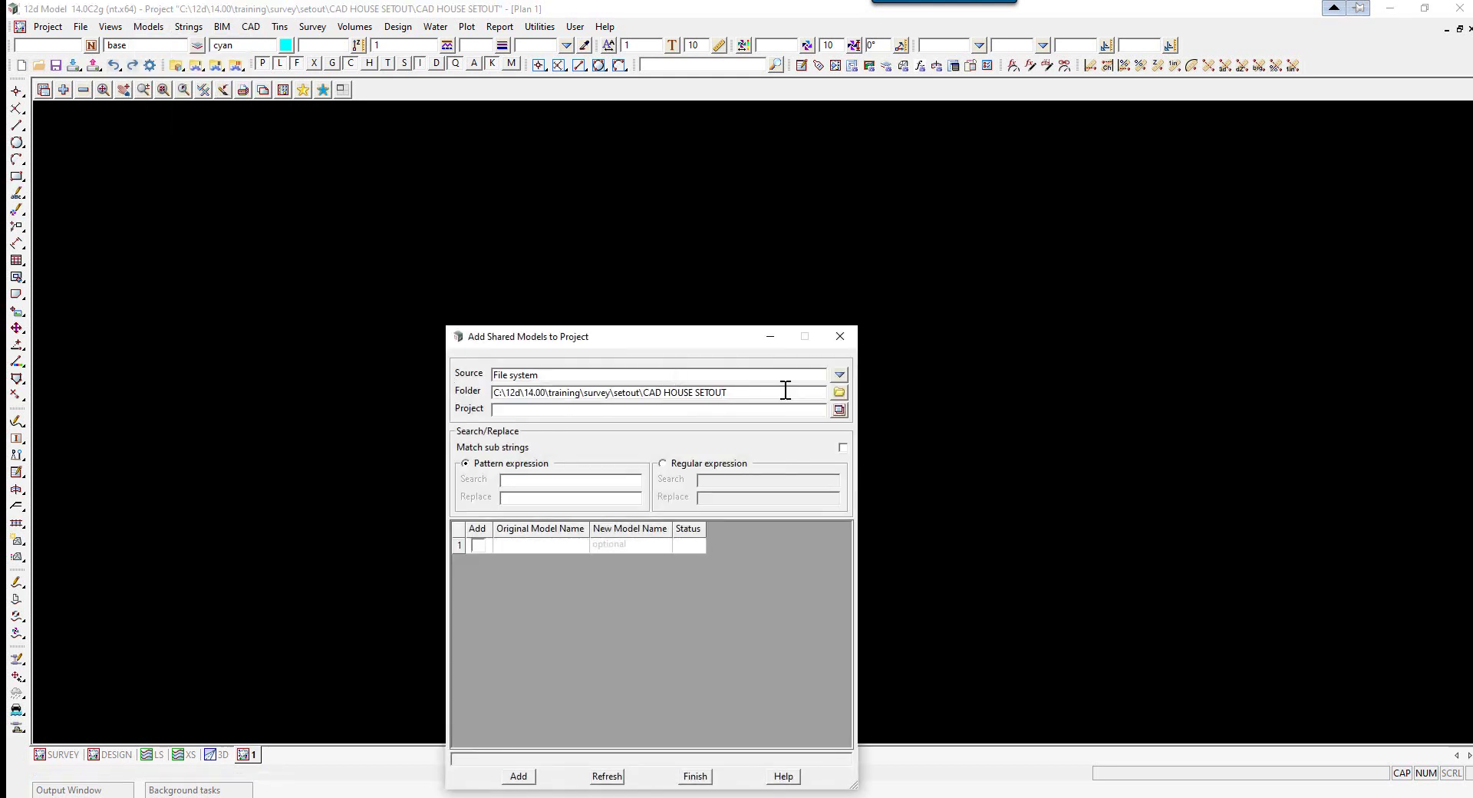
click(839, 394)
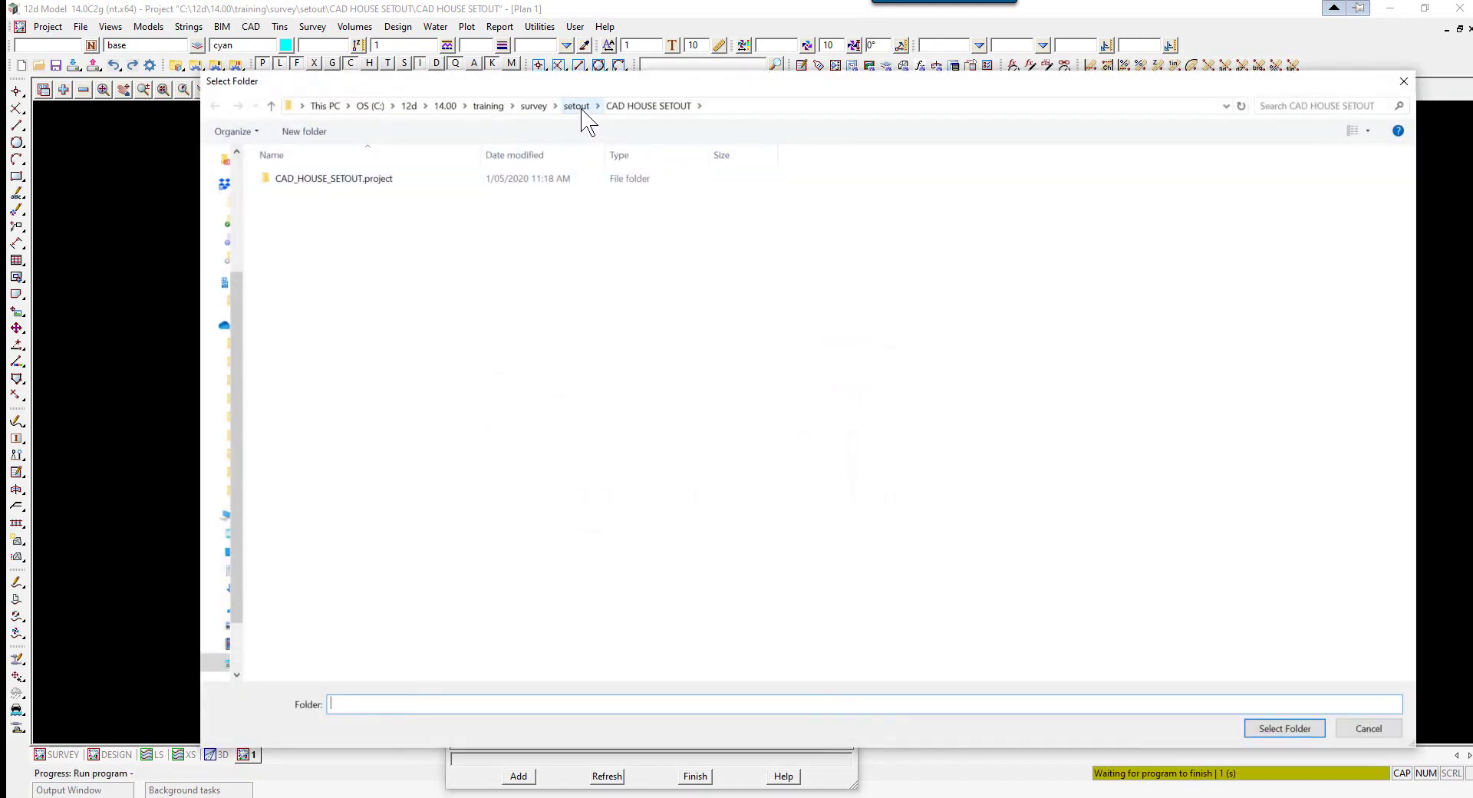
click(580, 108)
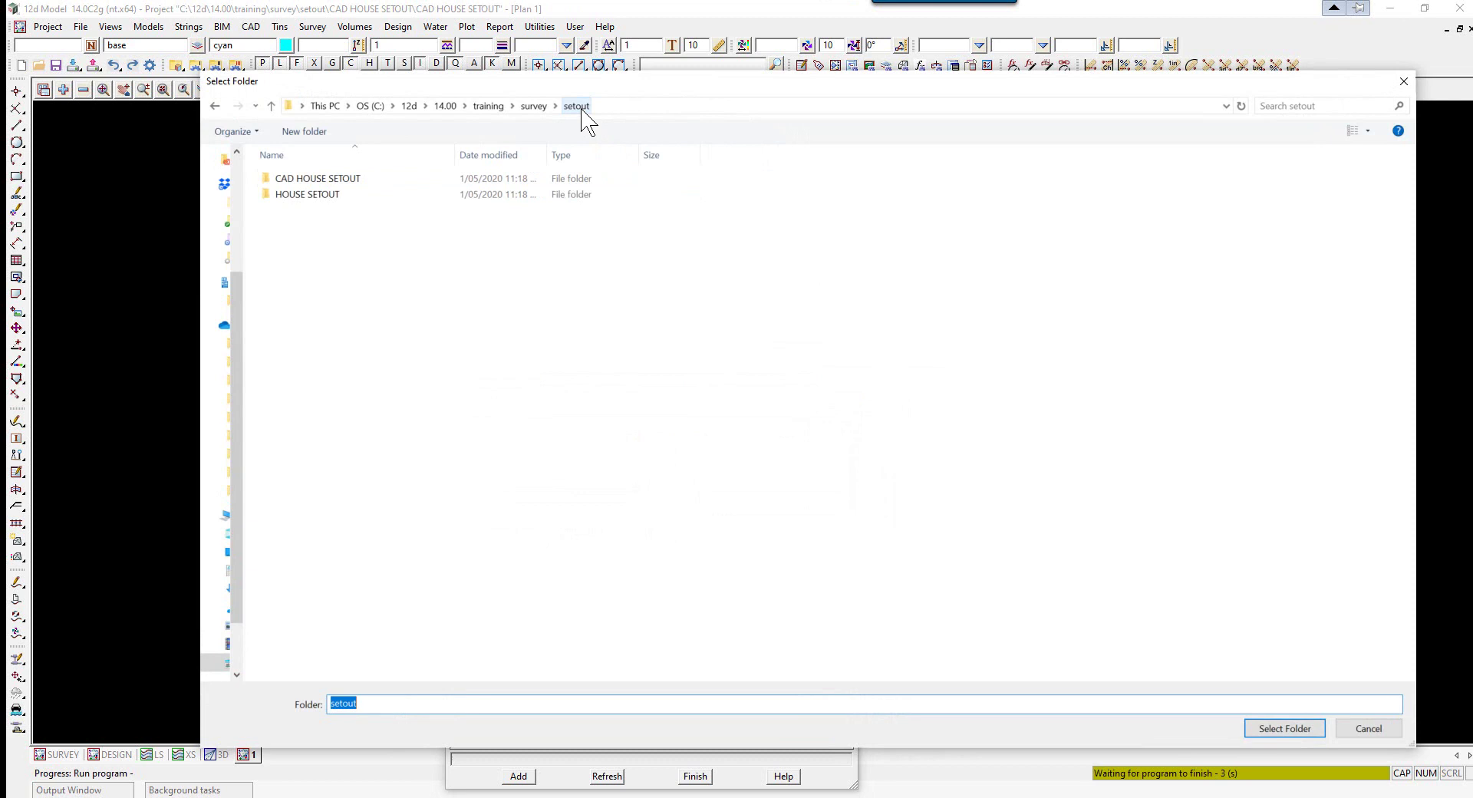
double_click(312, 195)
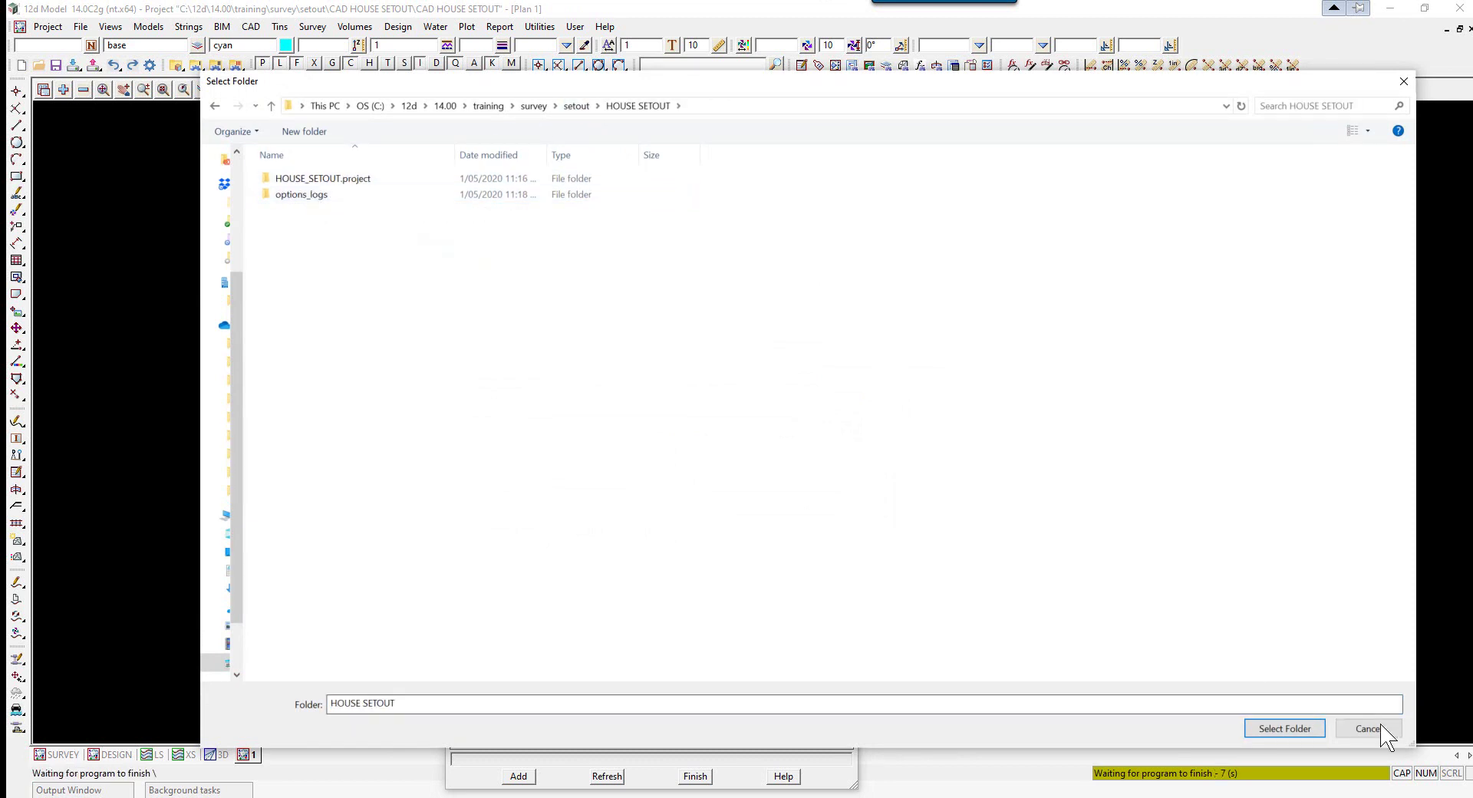
double_click(332, 181)
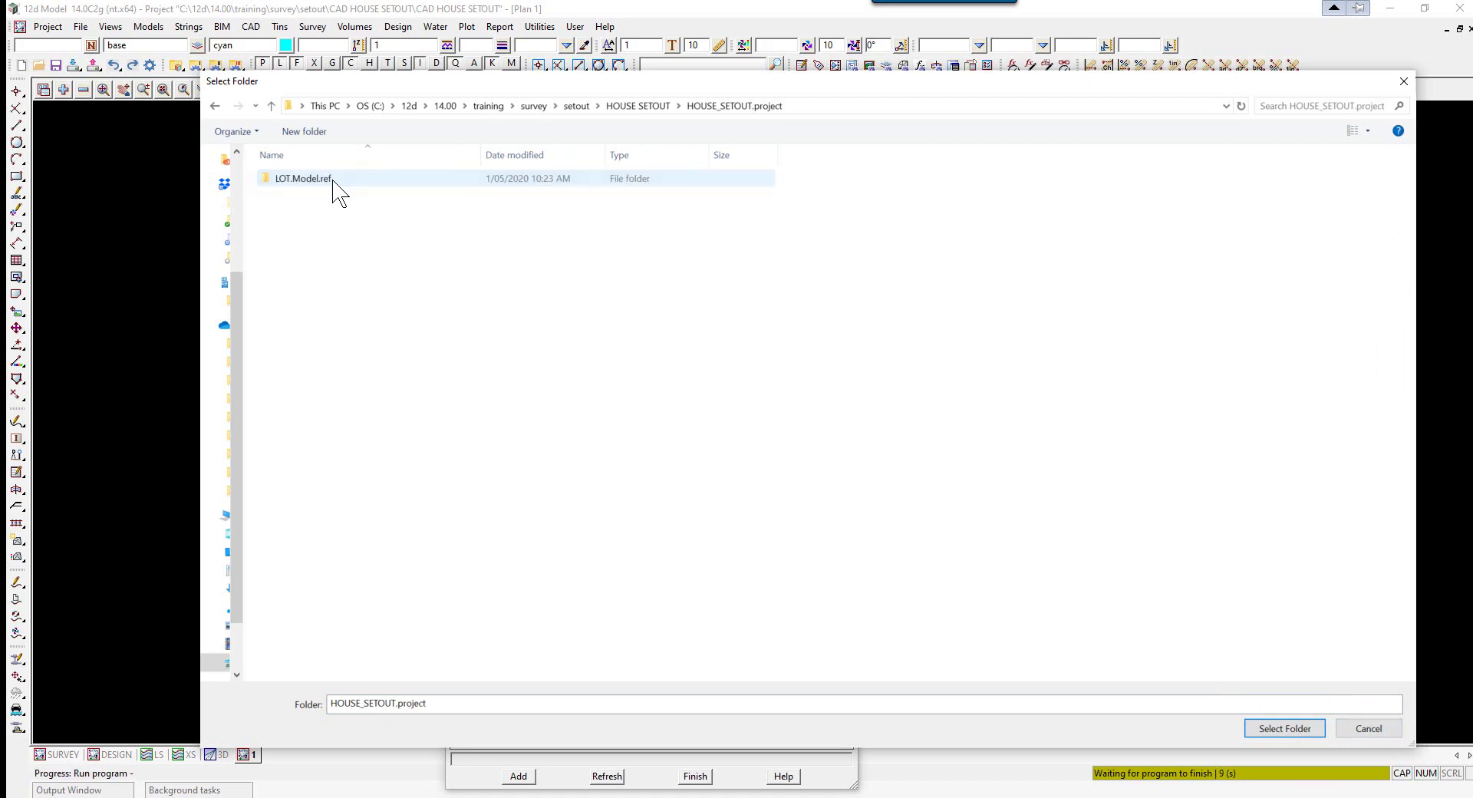
click(1286, 732)
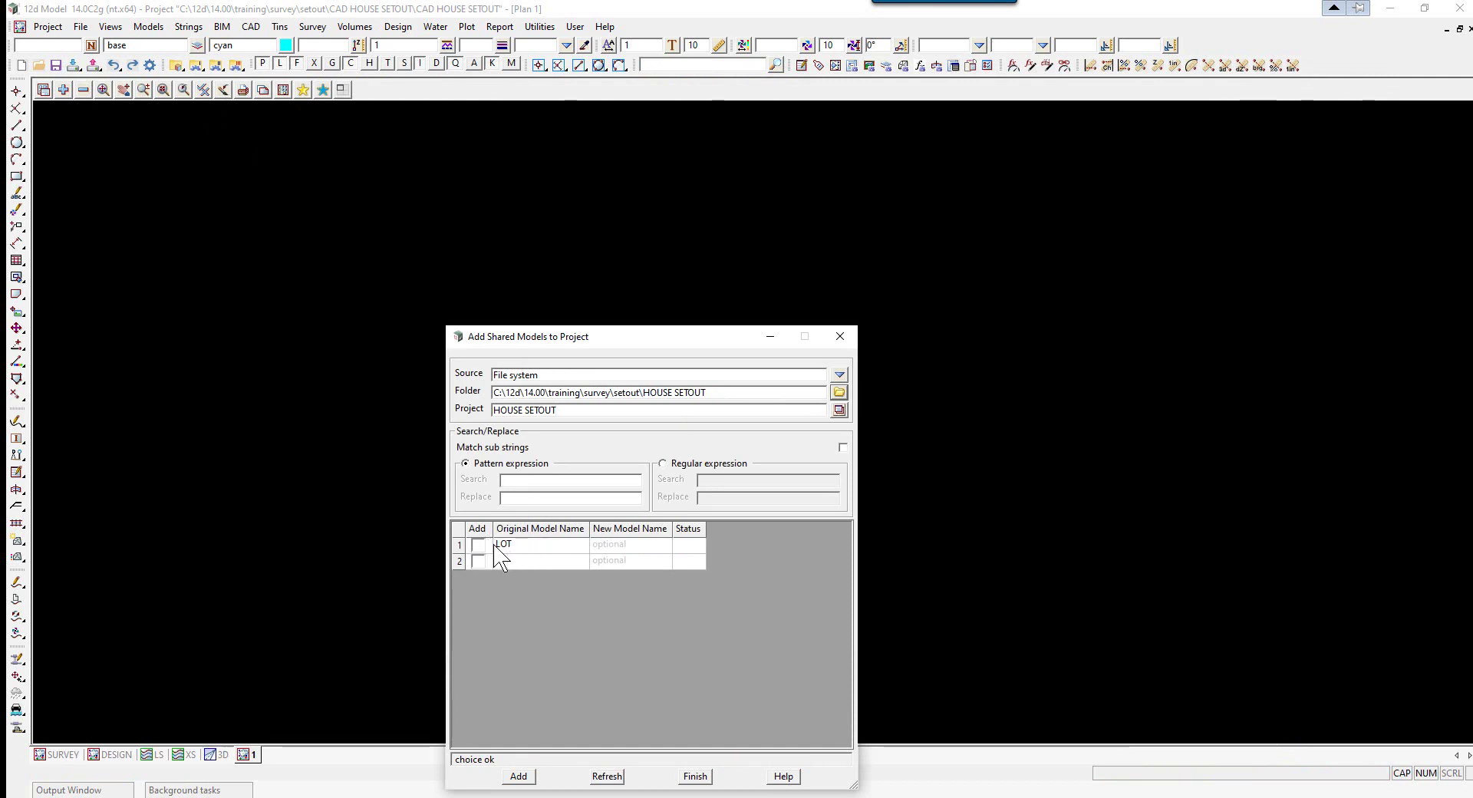
click(477, 545)
drag(568, 337, 607, 204)
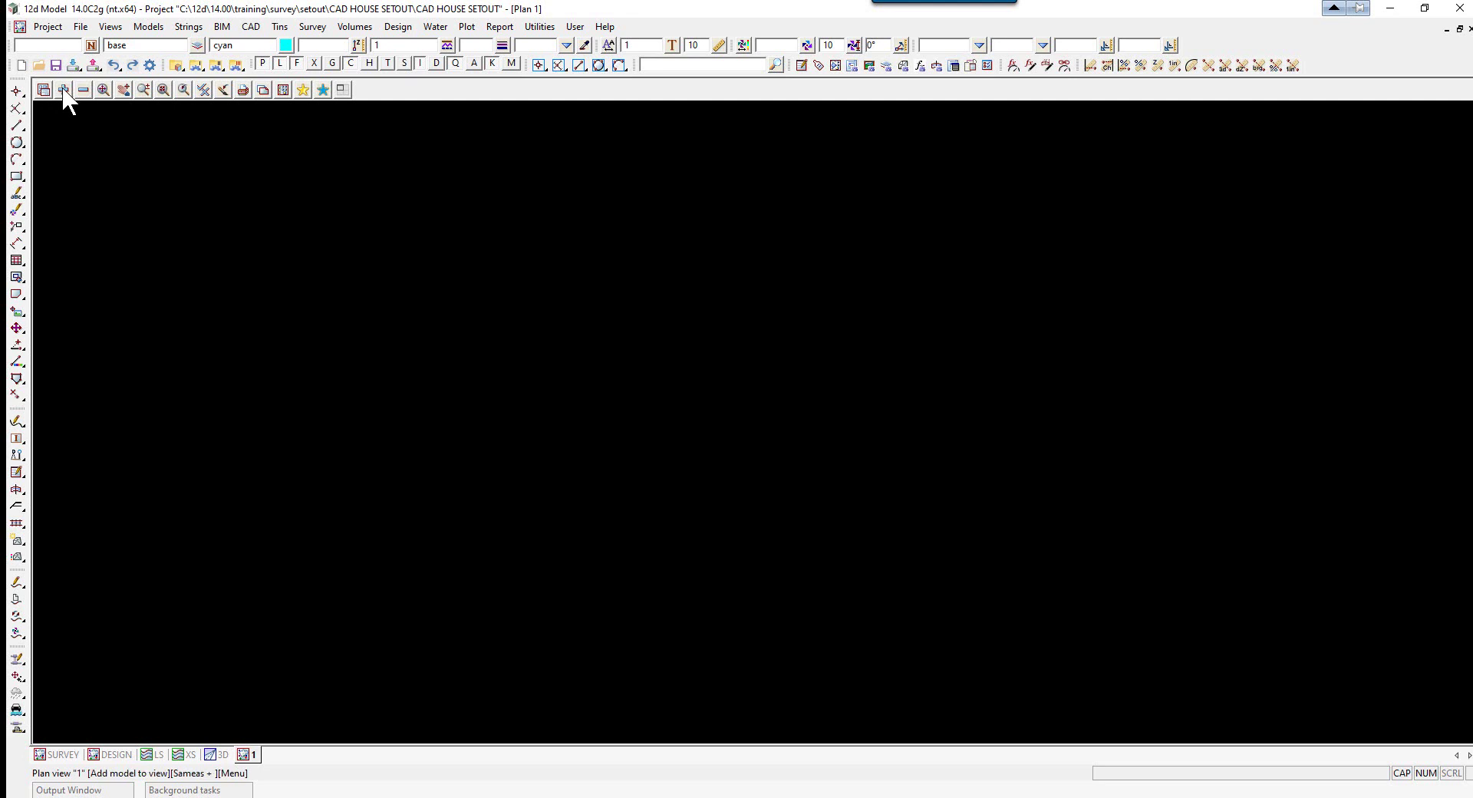
Add the LOT model to Plan 1 to show its red boundary
click(64, 90)
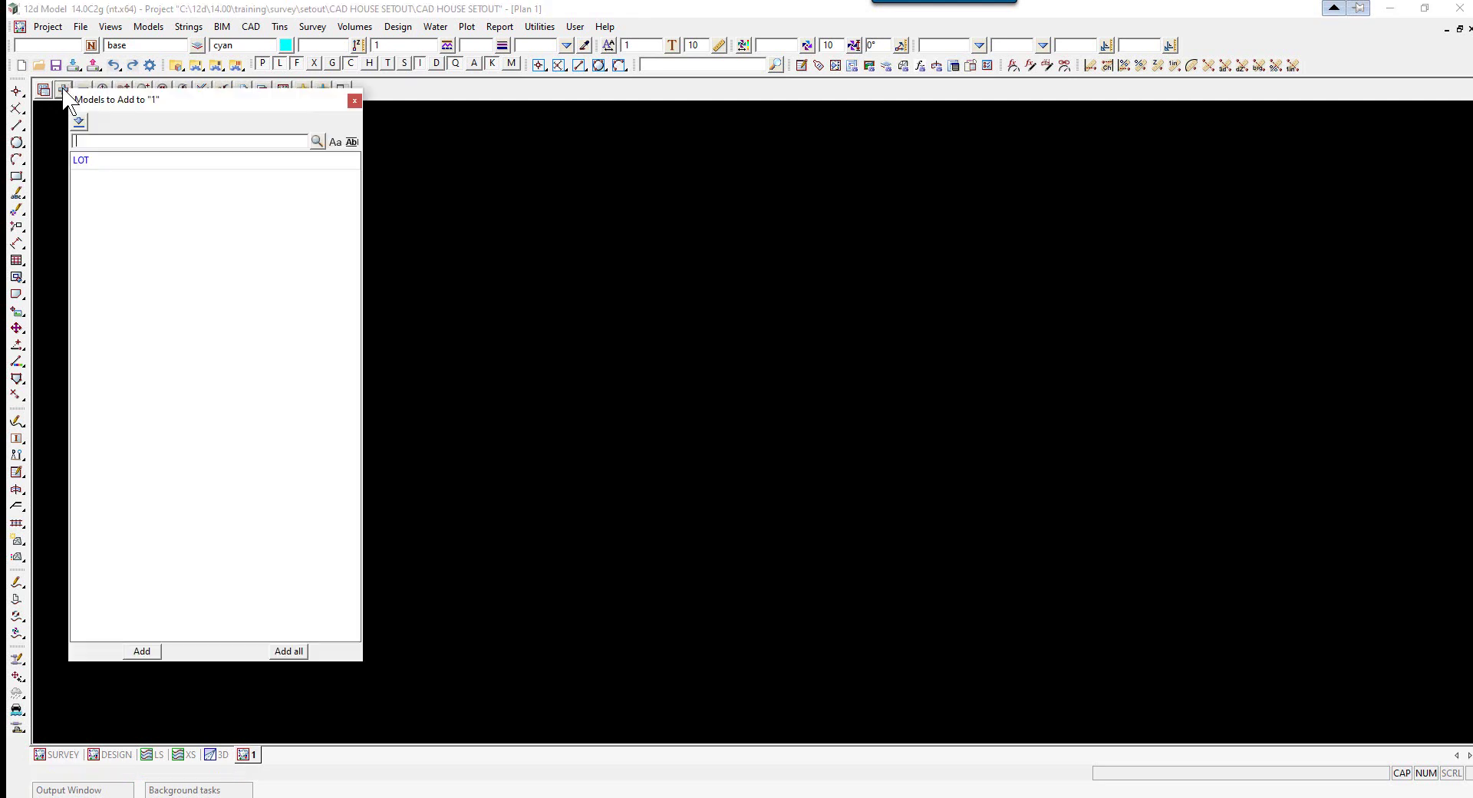
double_click(97, 161)
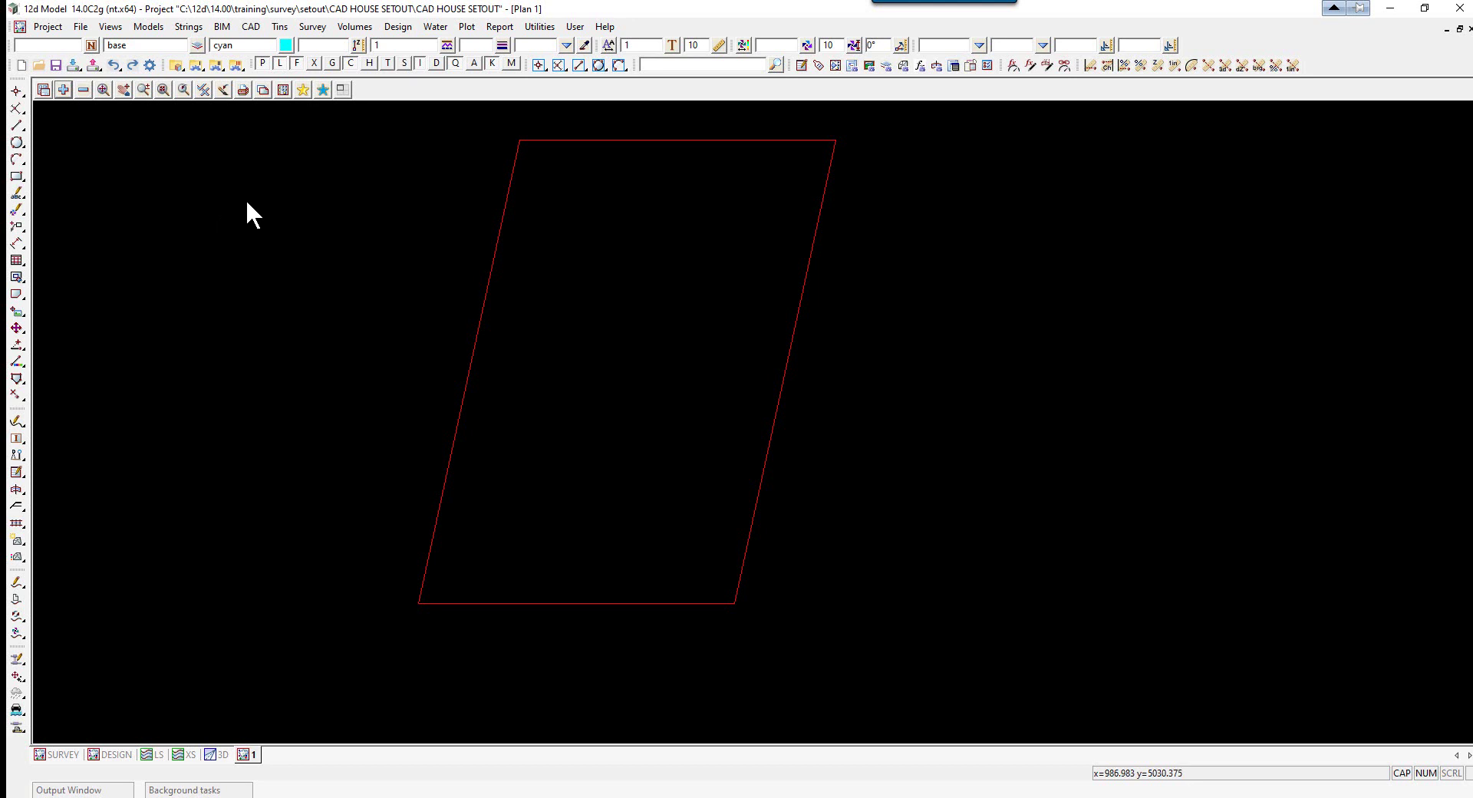
Start a DWG/DXF/DXB data input with setout\HOUSE.dwg as the file to read
click(80, 26)
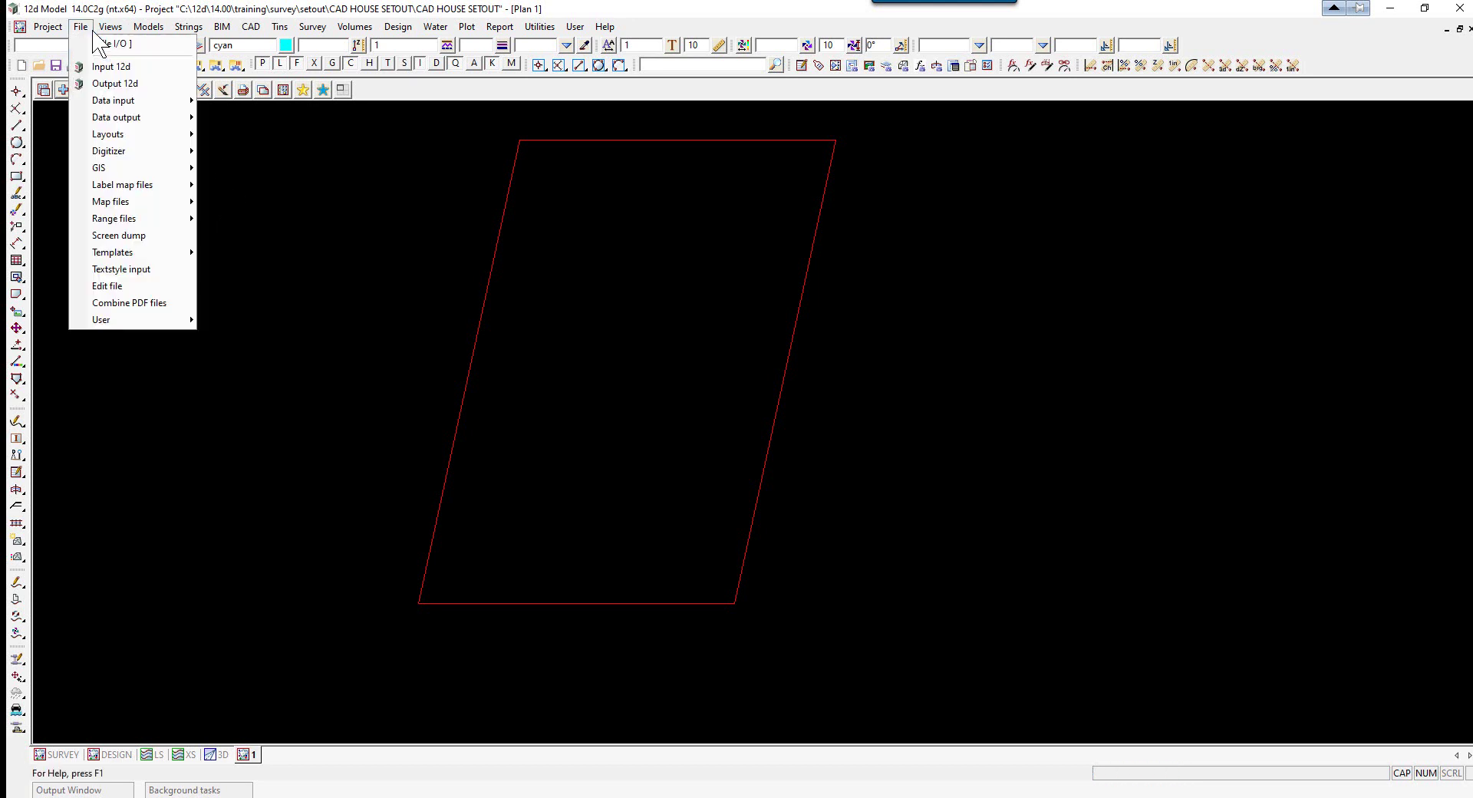
mouse_move(116, 102)
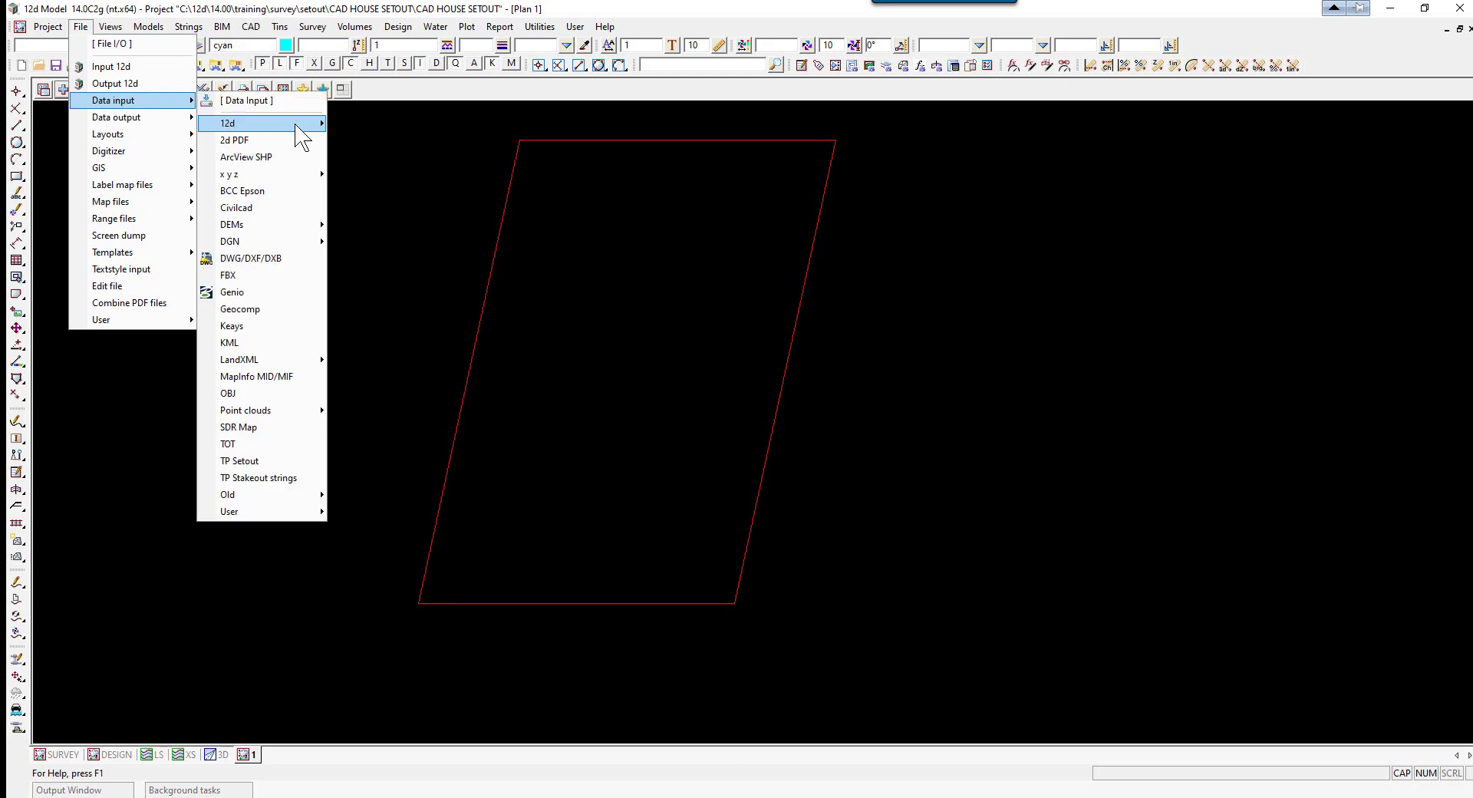
click(253, 258)
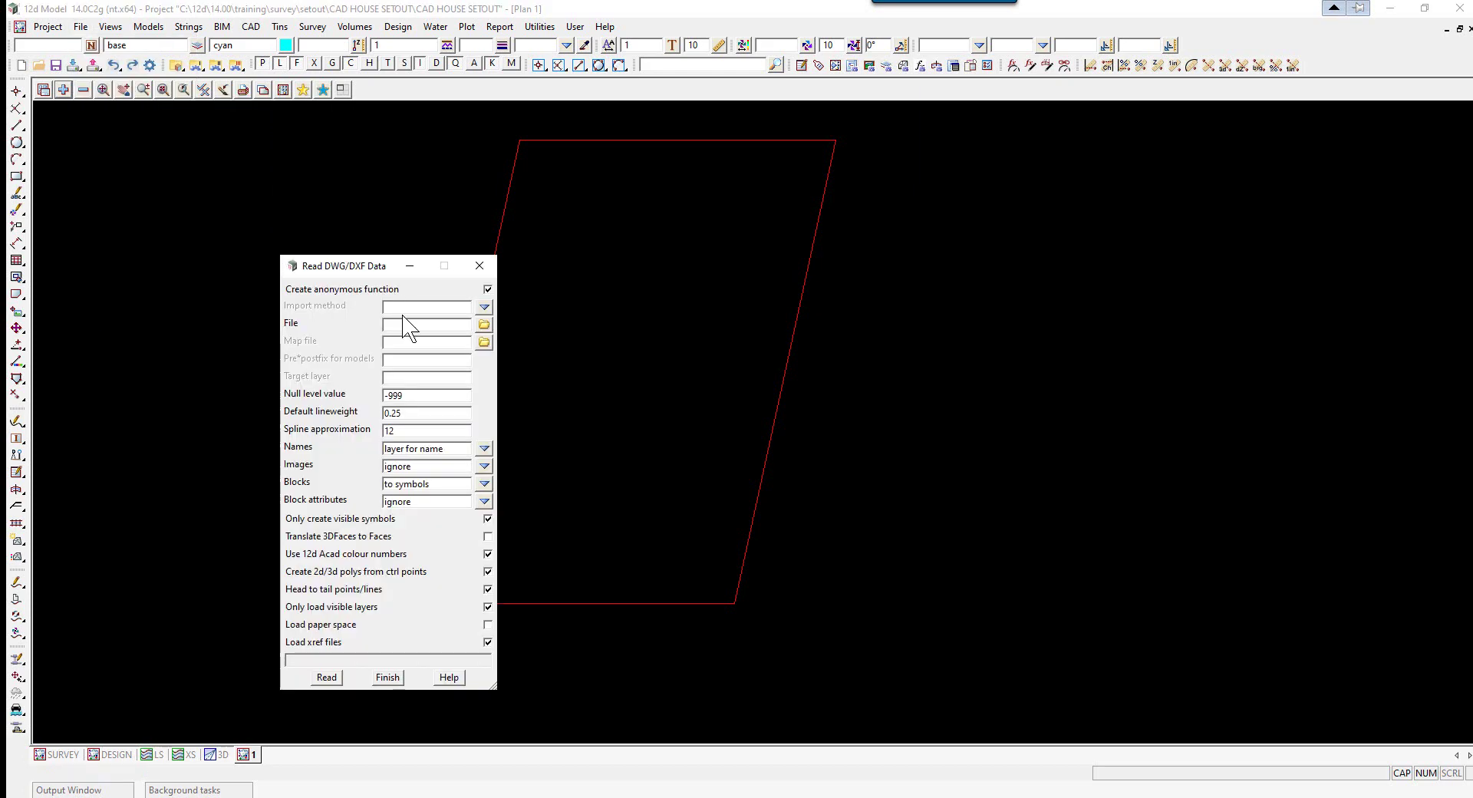
click(483, 323)
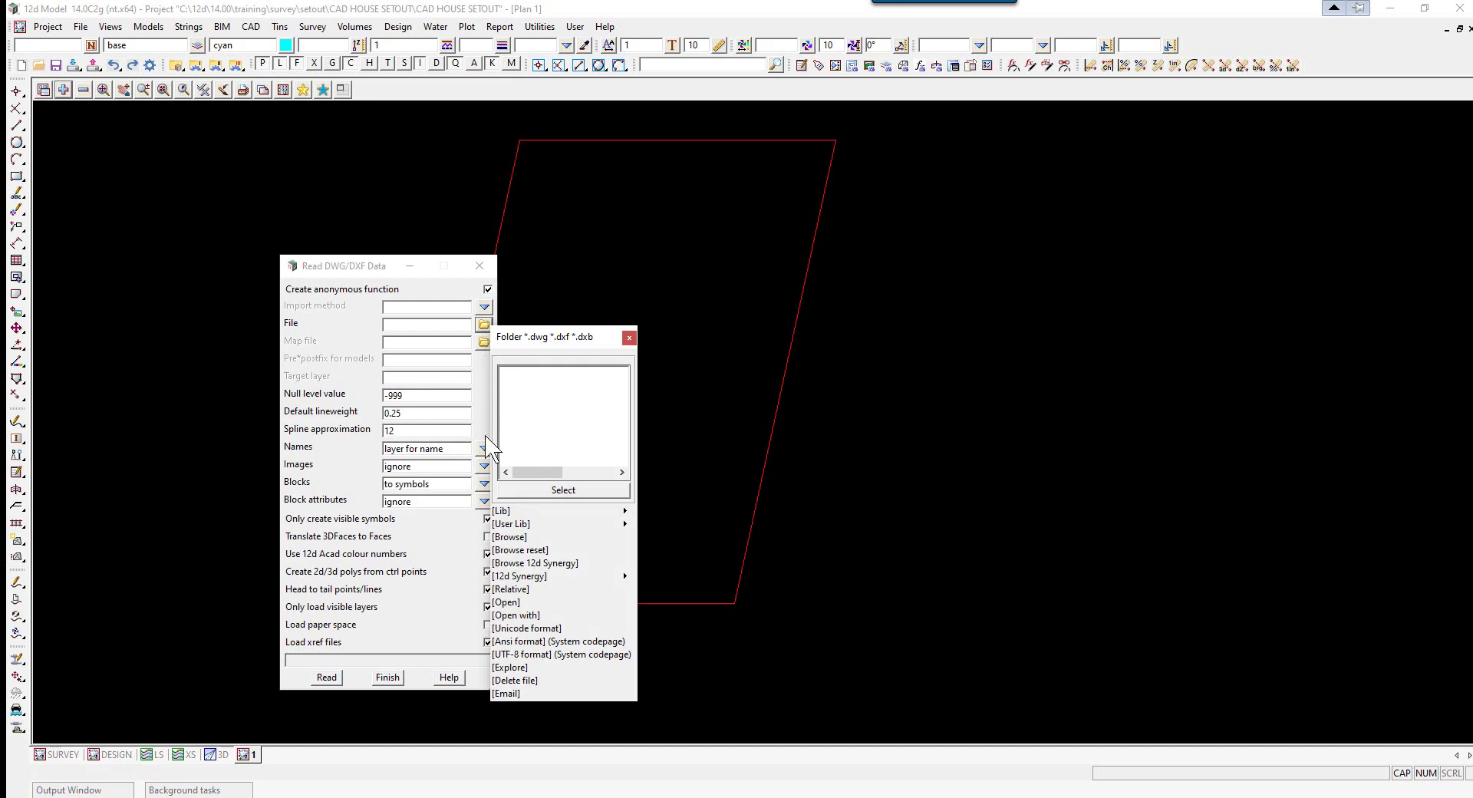
click(507, 537)
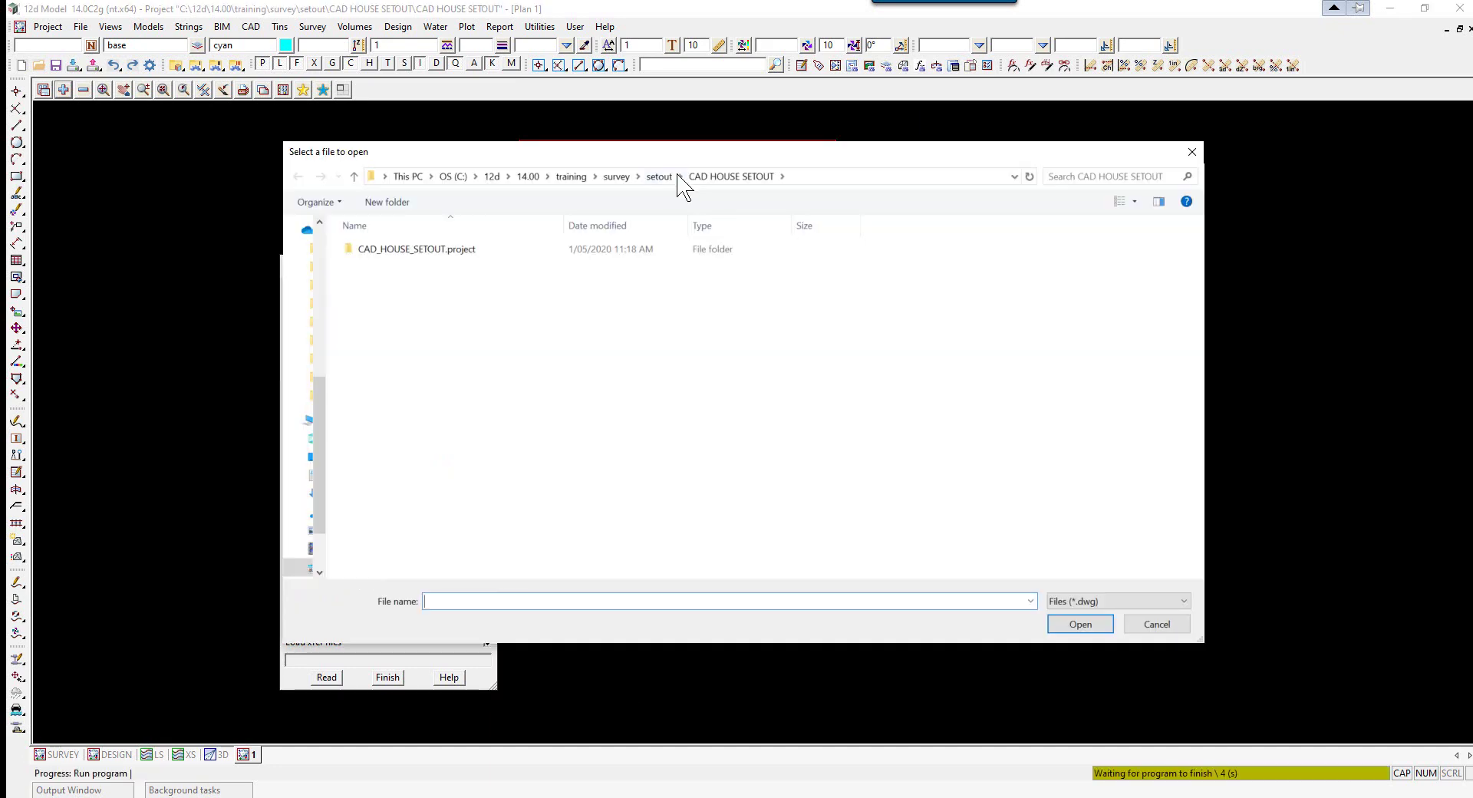
click(660, 177)
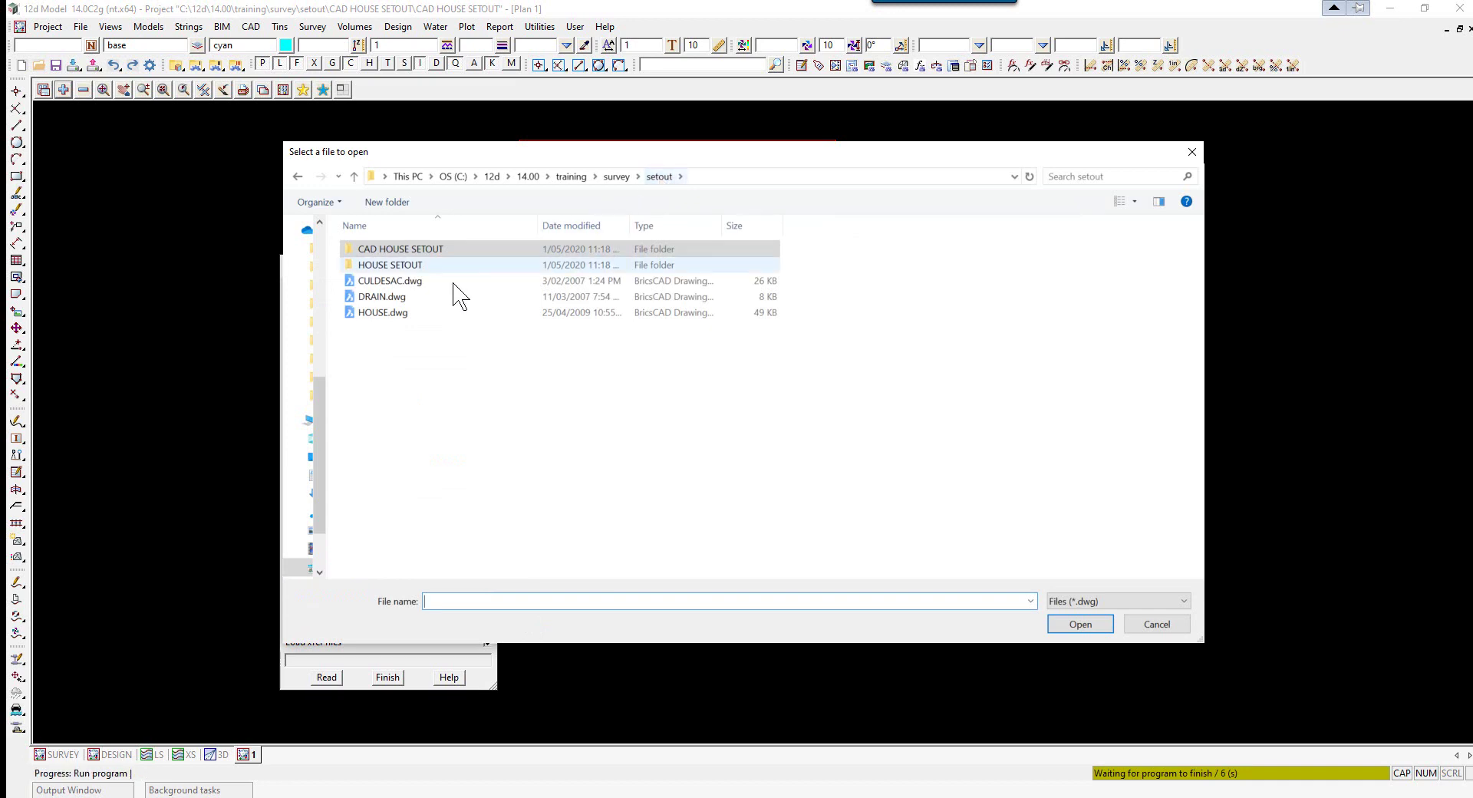
click(377, 322)
double_click(376, 315)
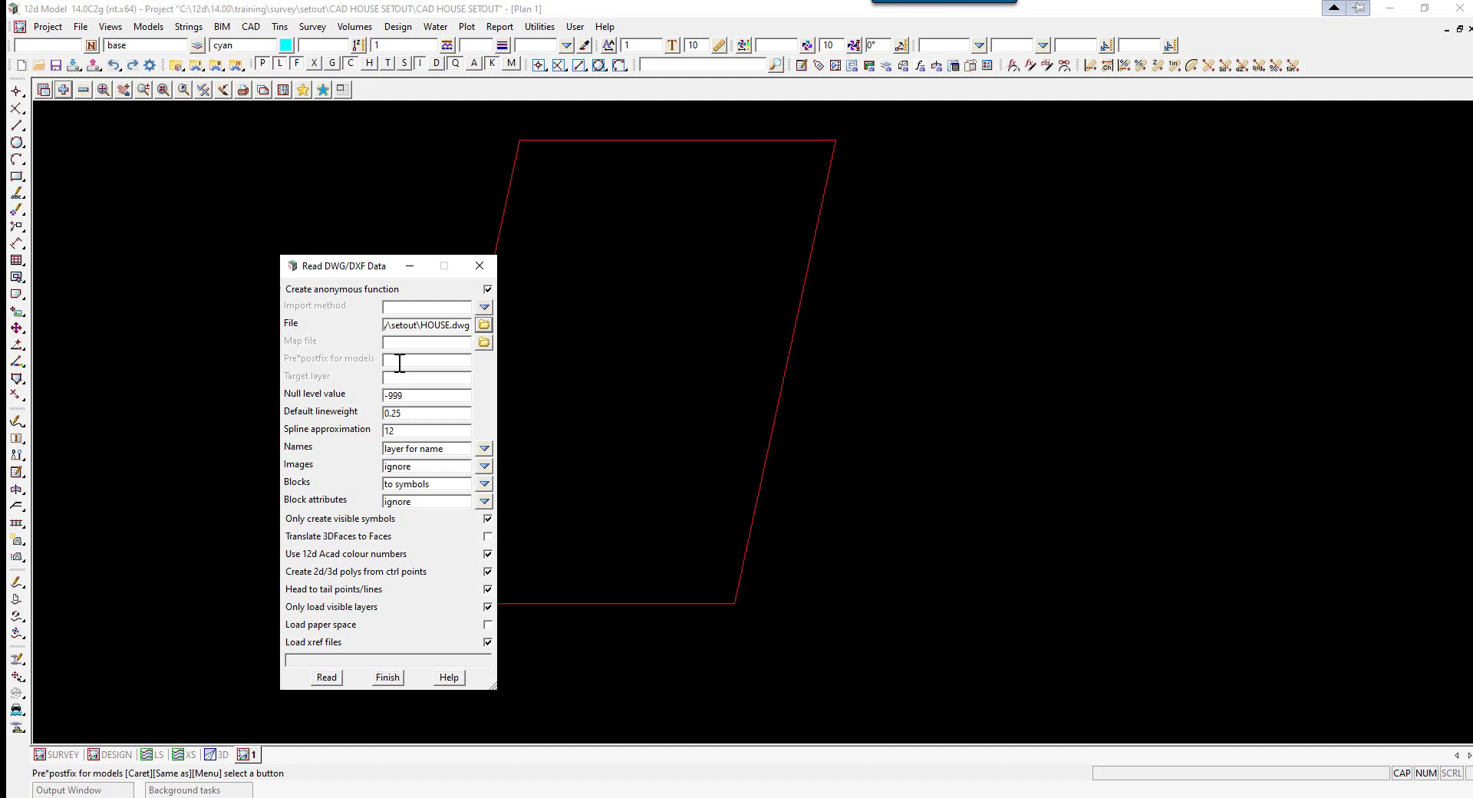
Set model prefix DWG and null level 0, then read the drawing in
text(DWG)
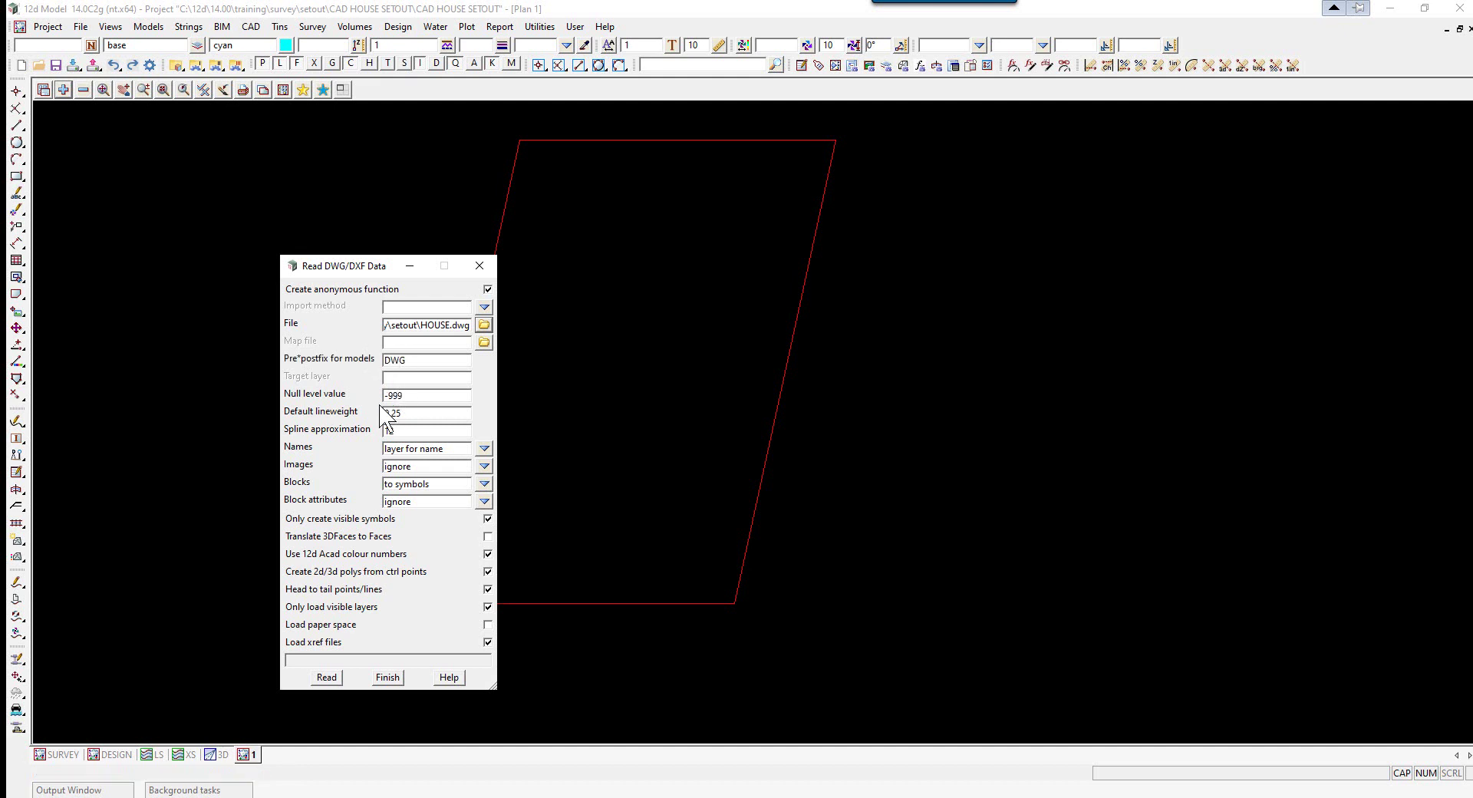
double_click(412, 396)
click(327, 676)
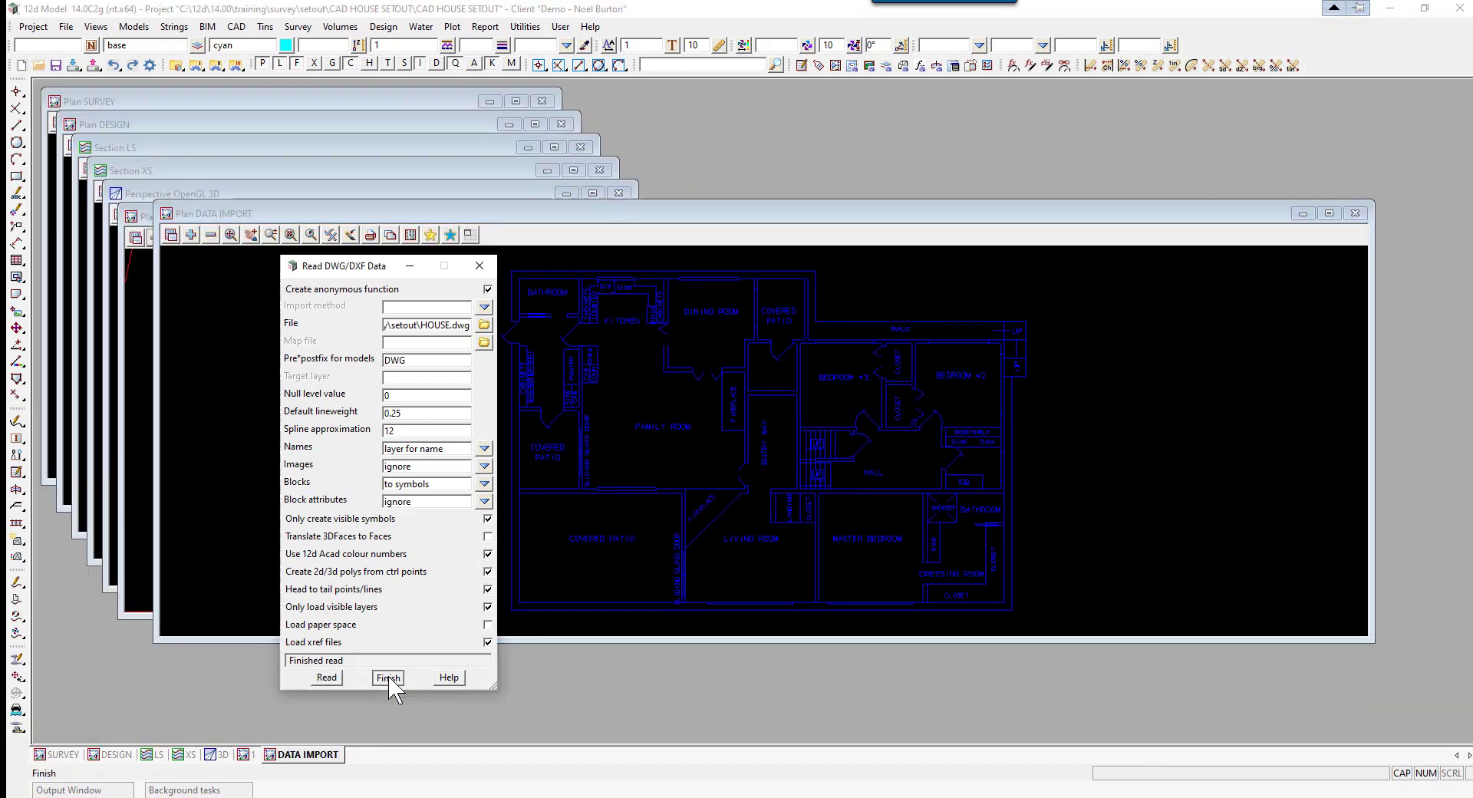
Close the DWG input dialog and the DATA IMPORT plan view, confirming with Yes
click(388, 678)
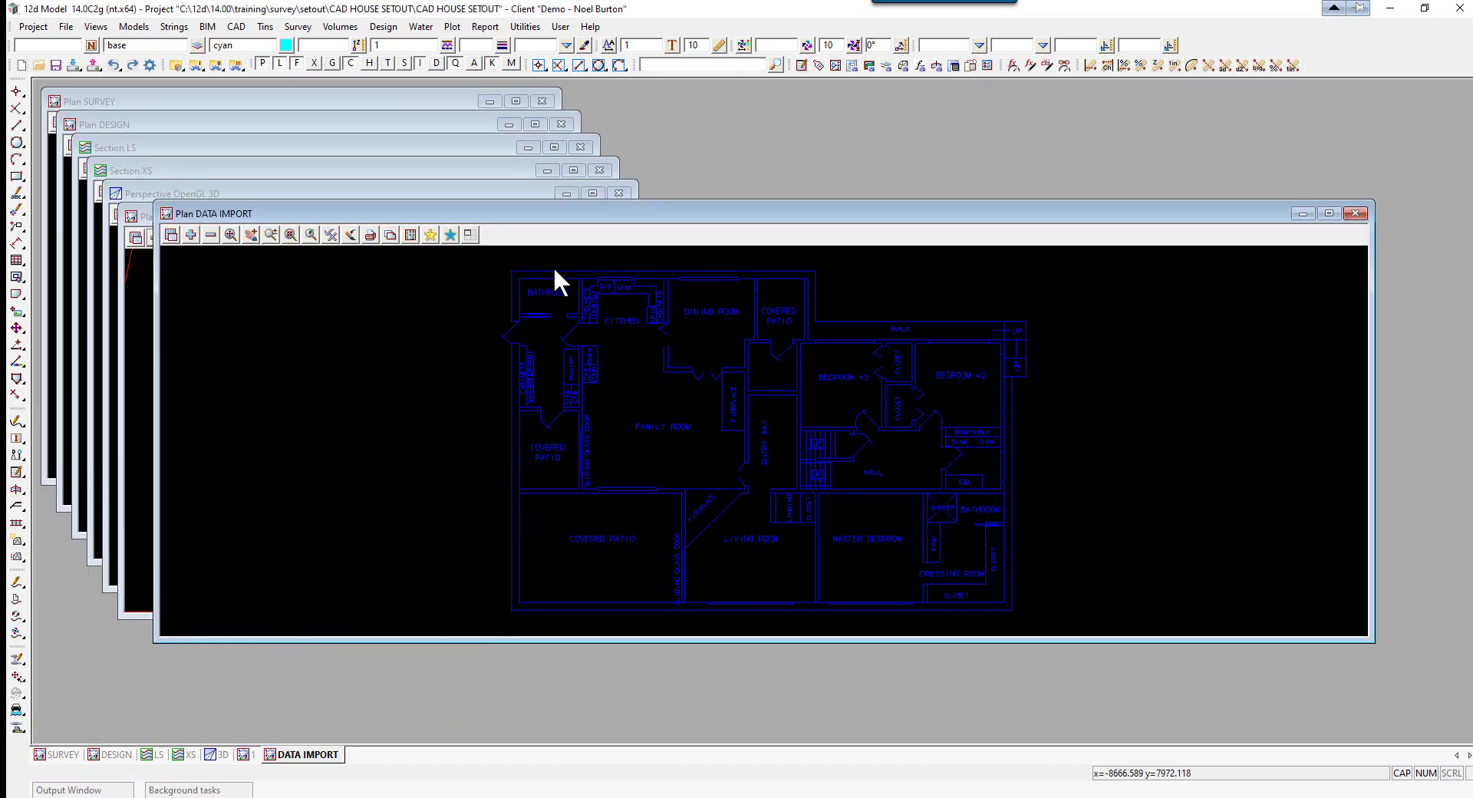
scroll(634, 327, down, 1)
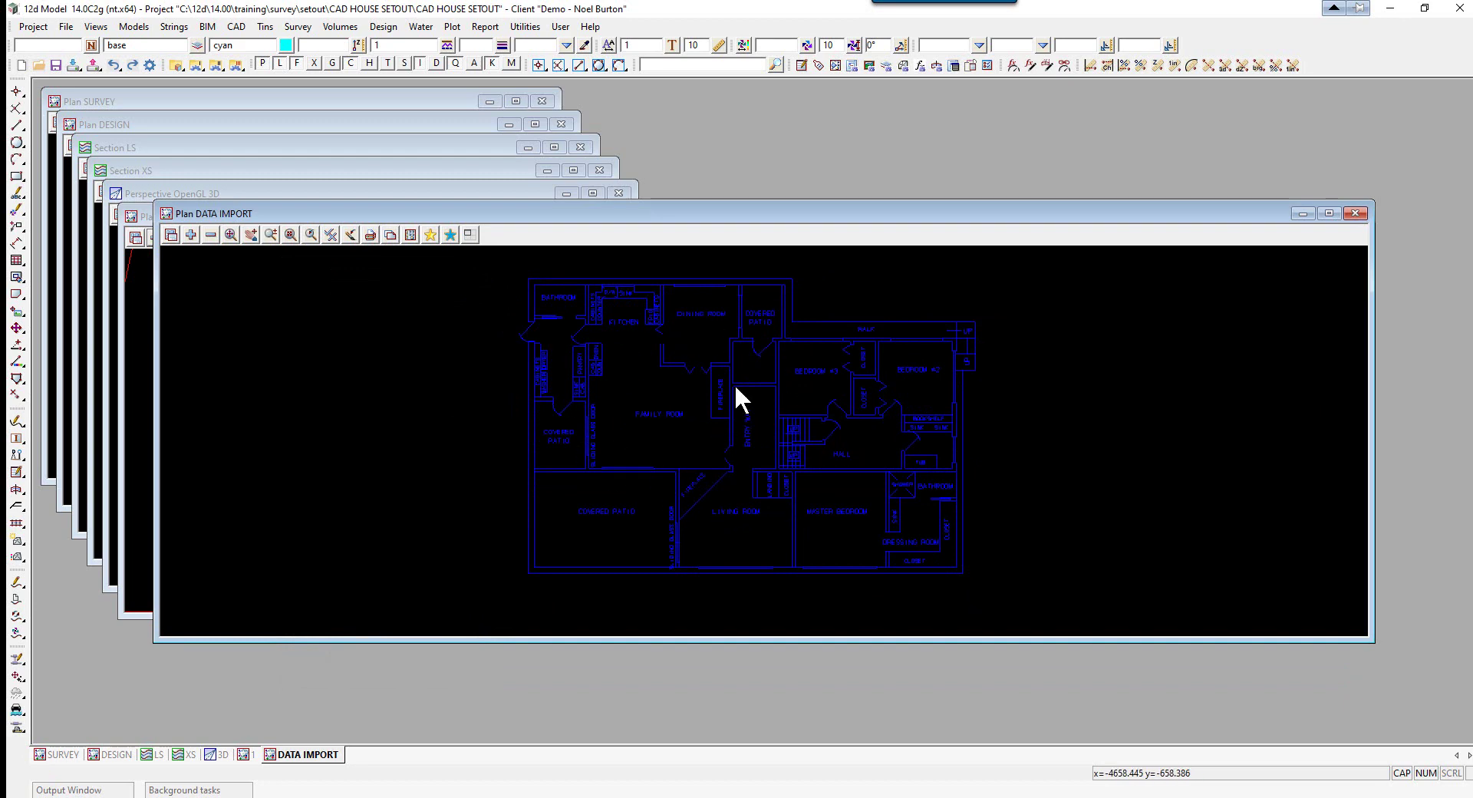
scroll(615, 313, up, 3)
scroll(618, 325, down, 4)
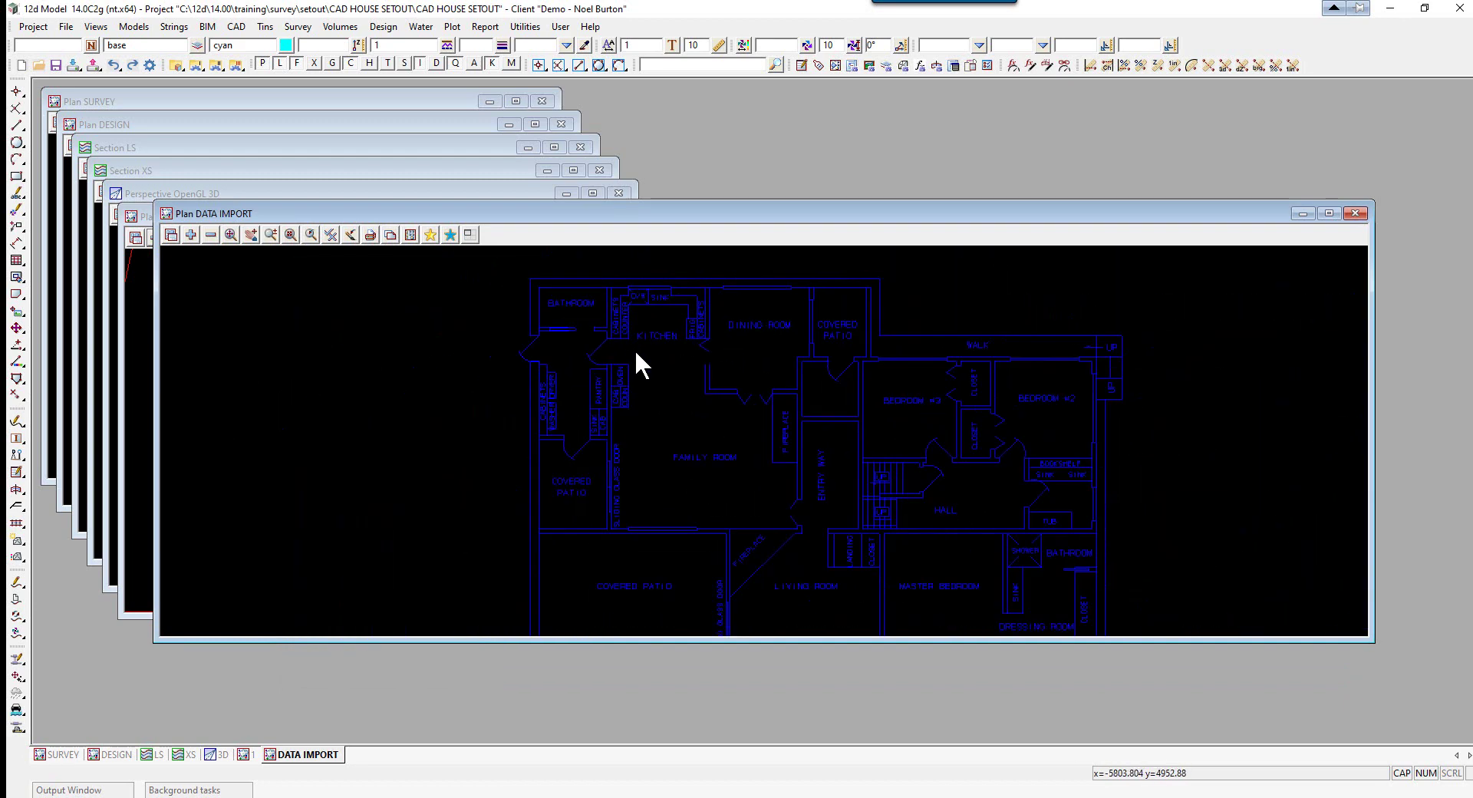
scroll(623, 299, up, 2)
scroll(627, 288, down, 3)
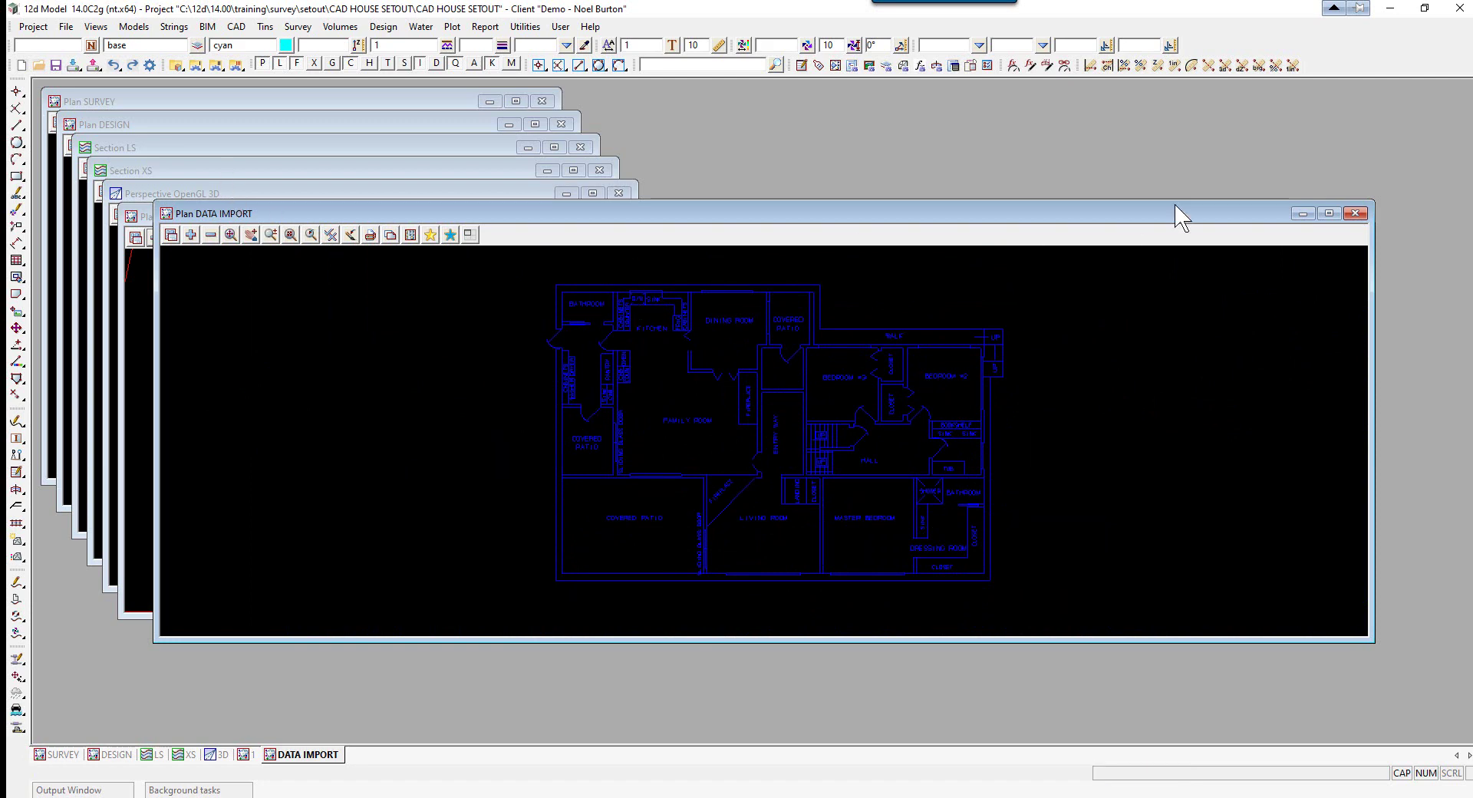
click(1362, 216)
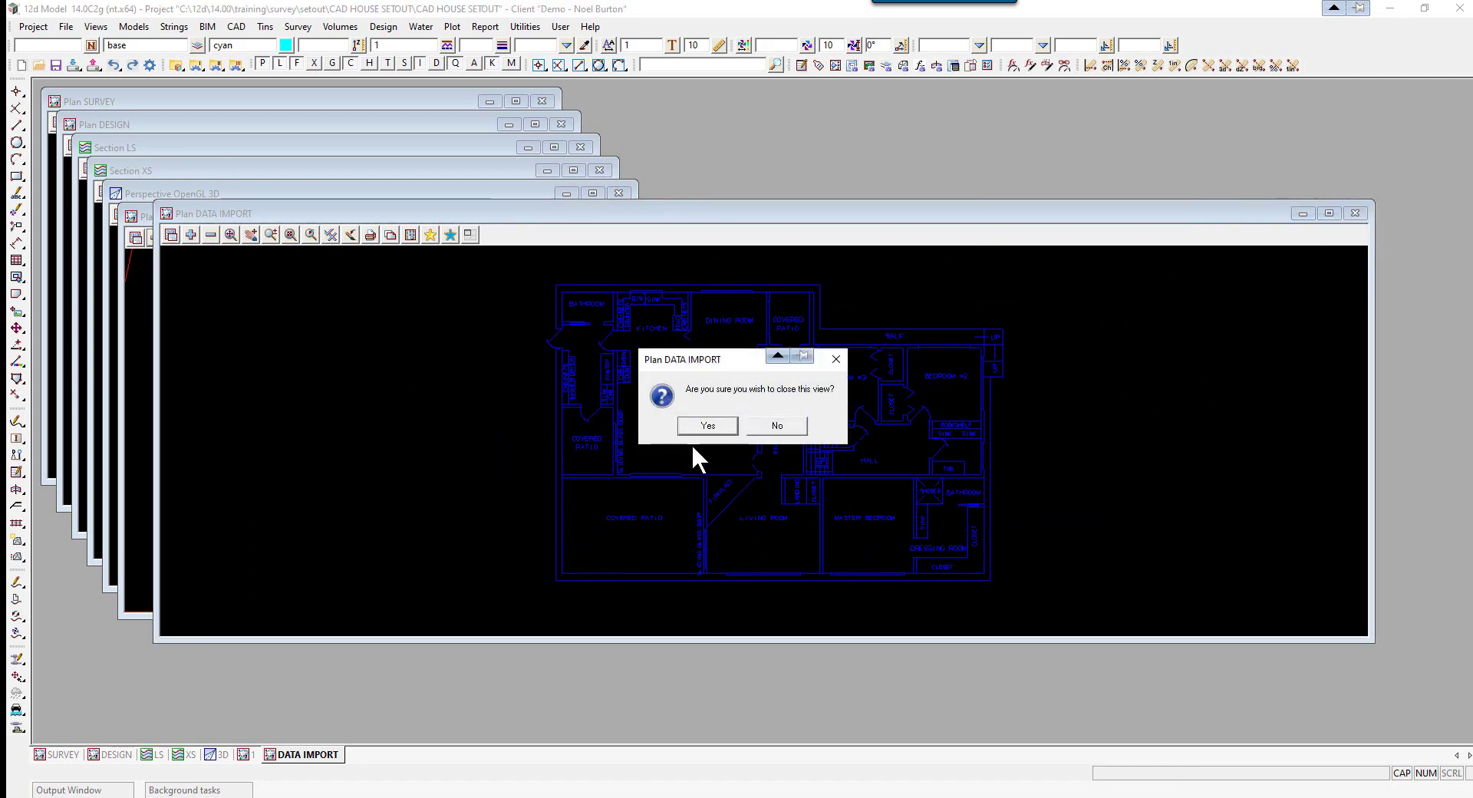
click(704, 427)
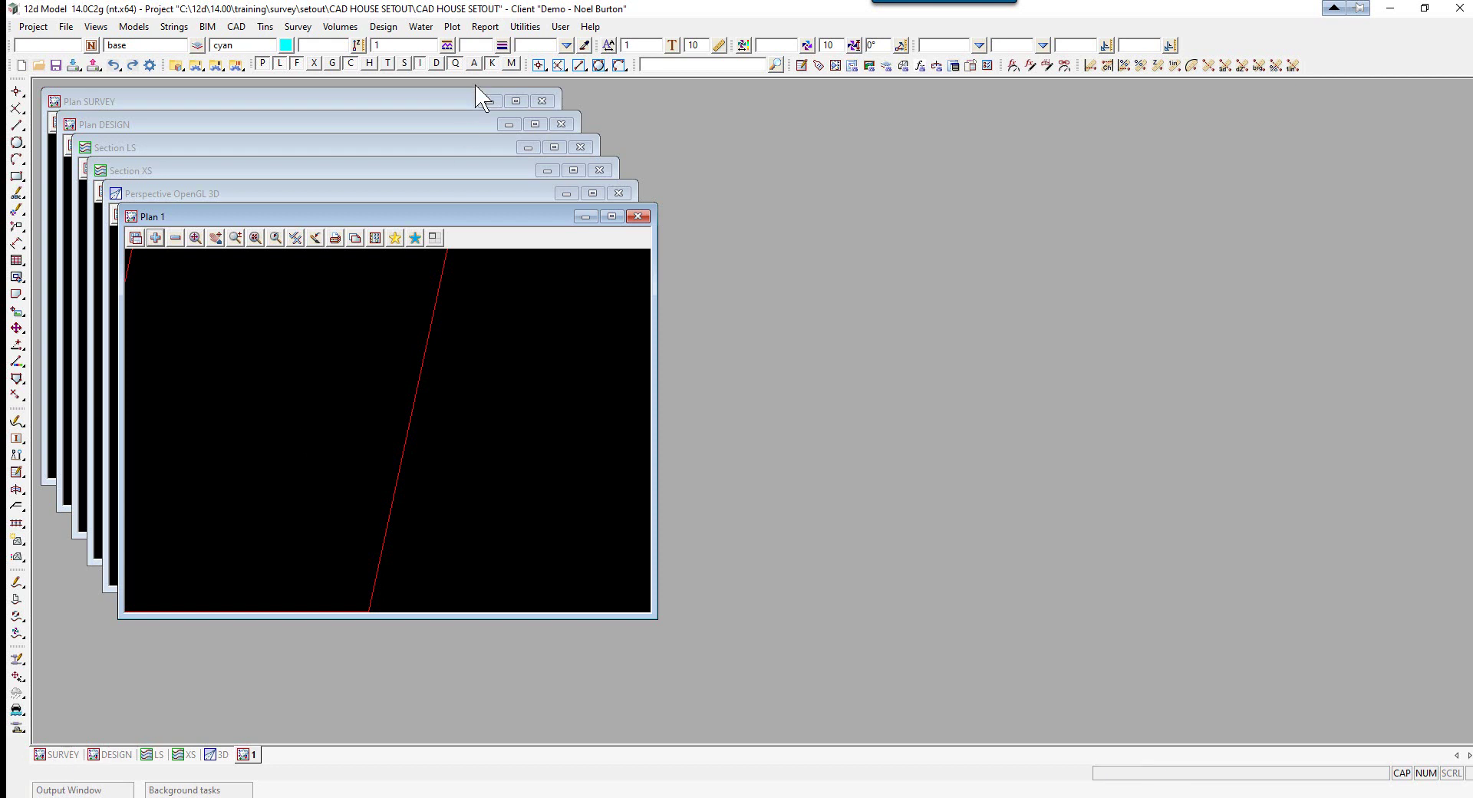
Rename the SURVEY view to 2 using Views > Rename, then finish
click(96, 26)
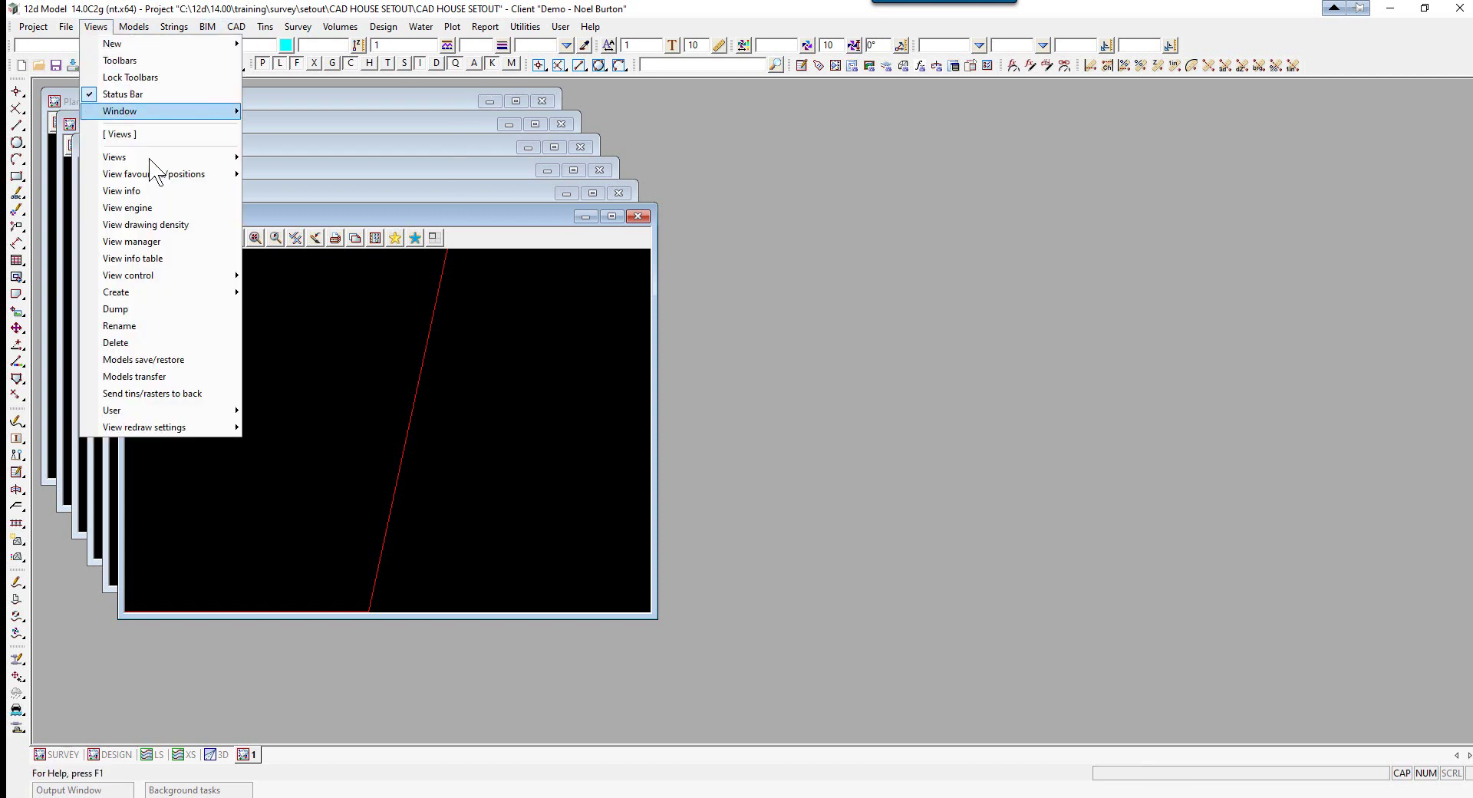
click(173, 326)
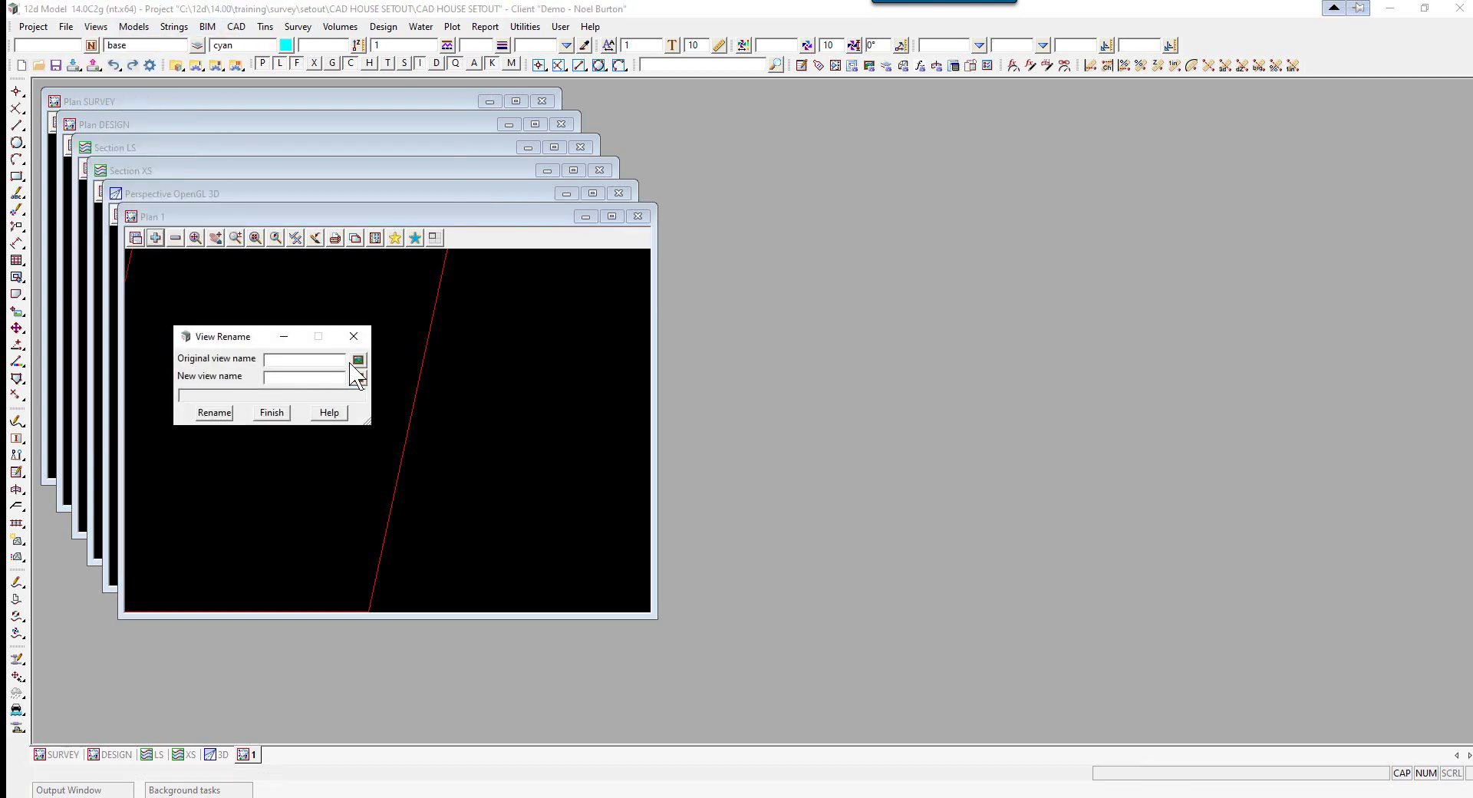
click(357, 360)
click(382, 392)
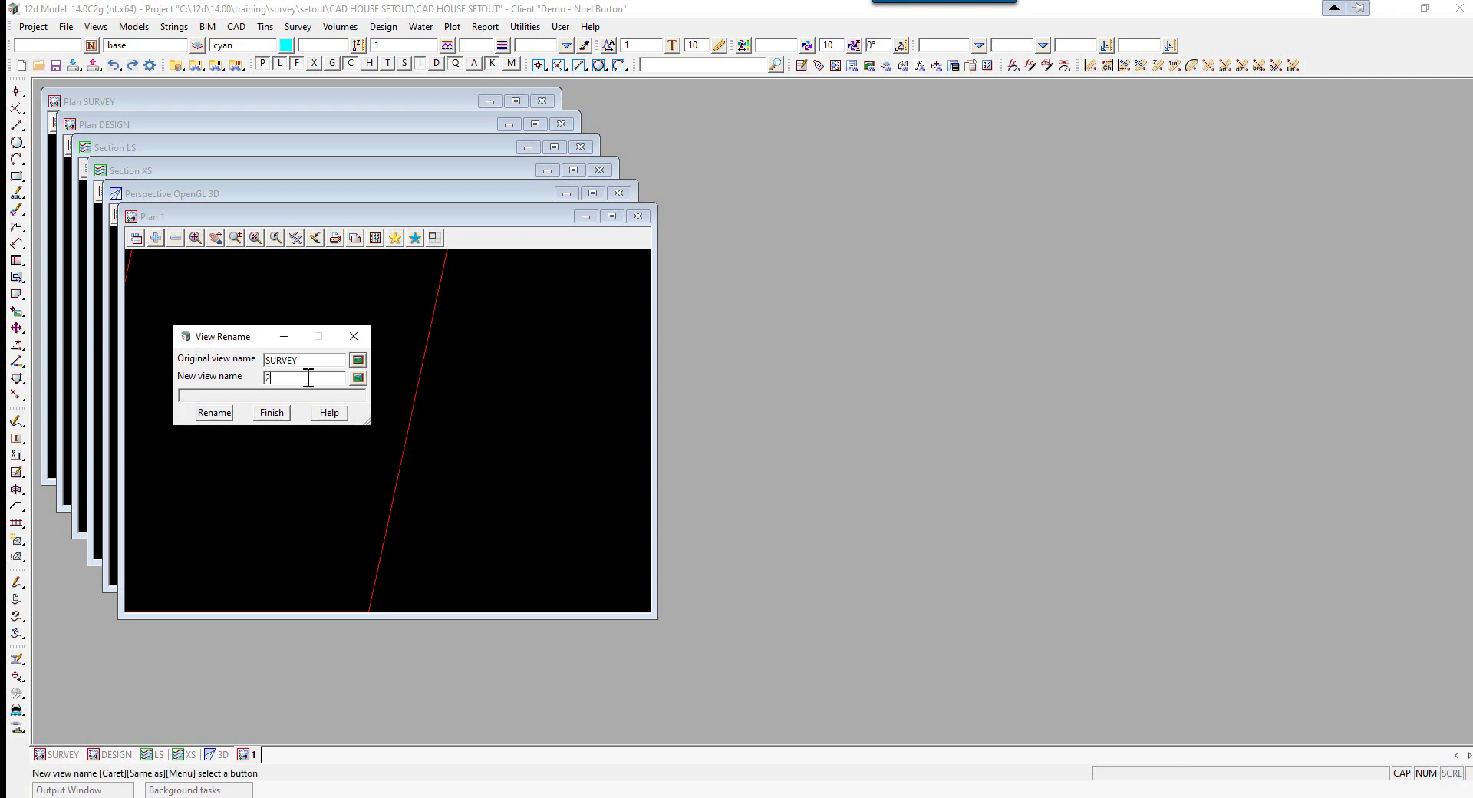
click(220, 414)
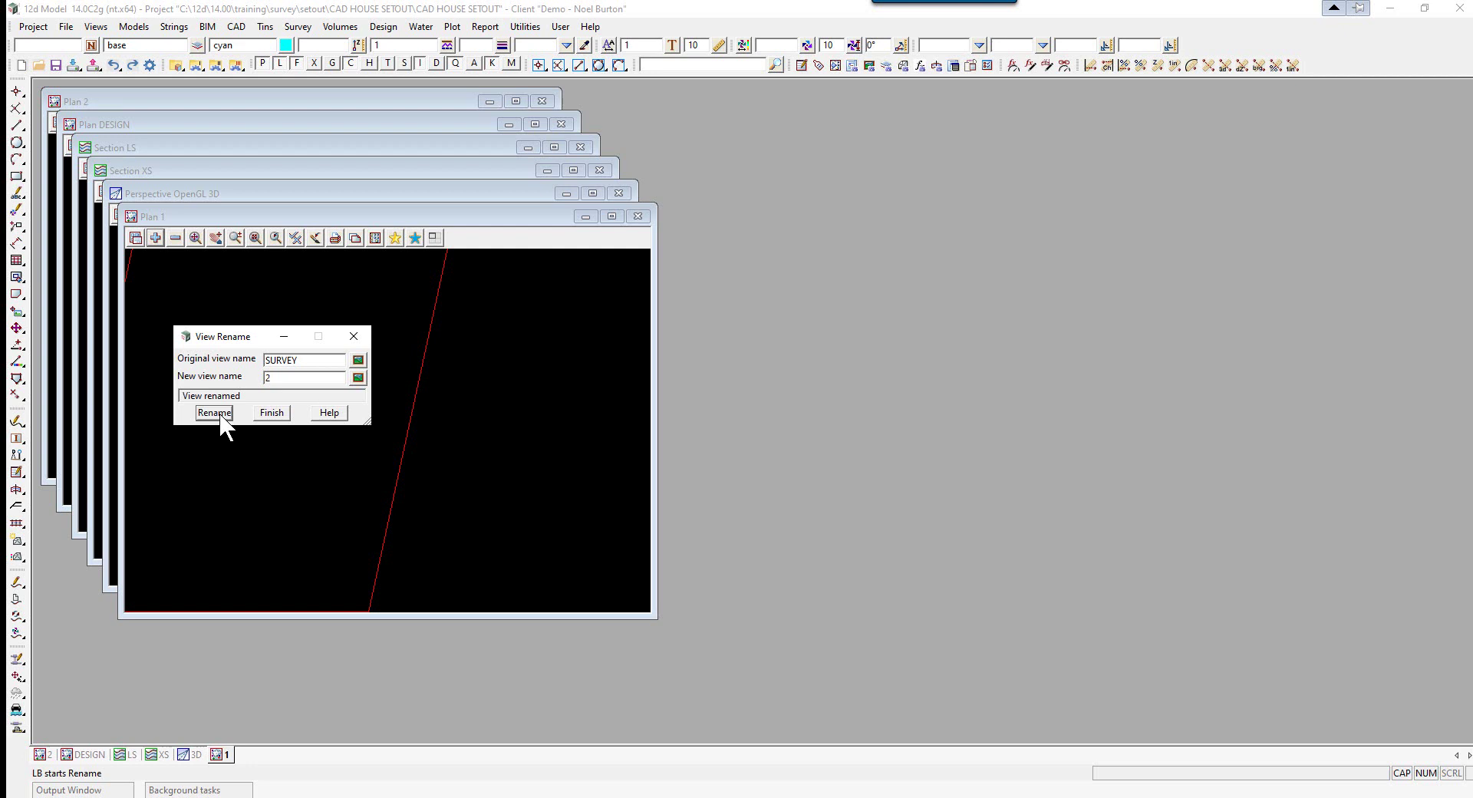
click(272, 413)
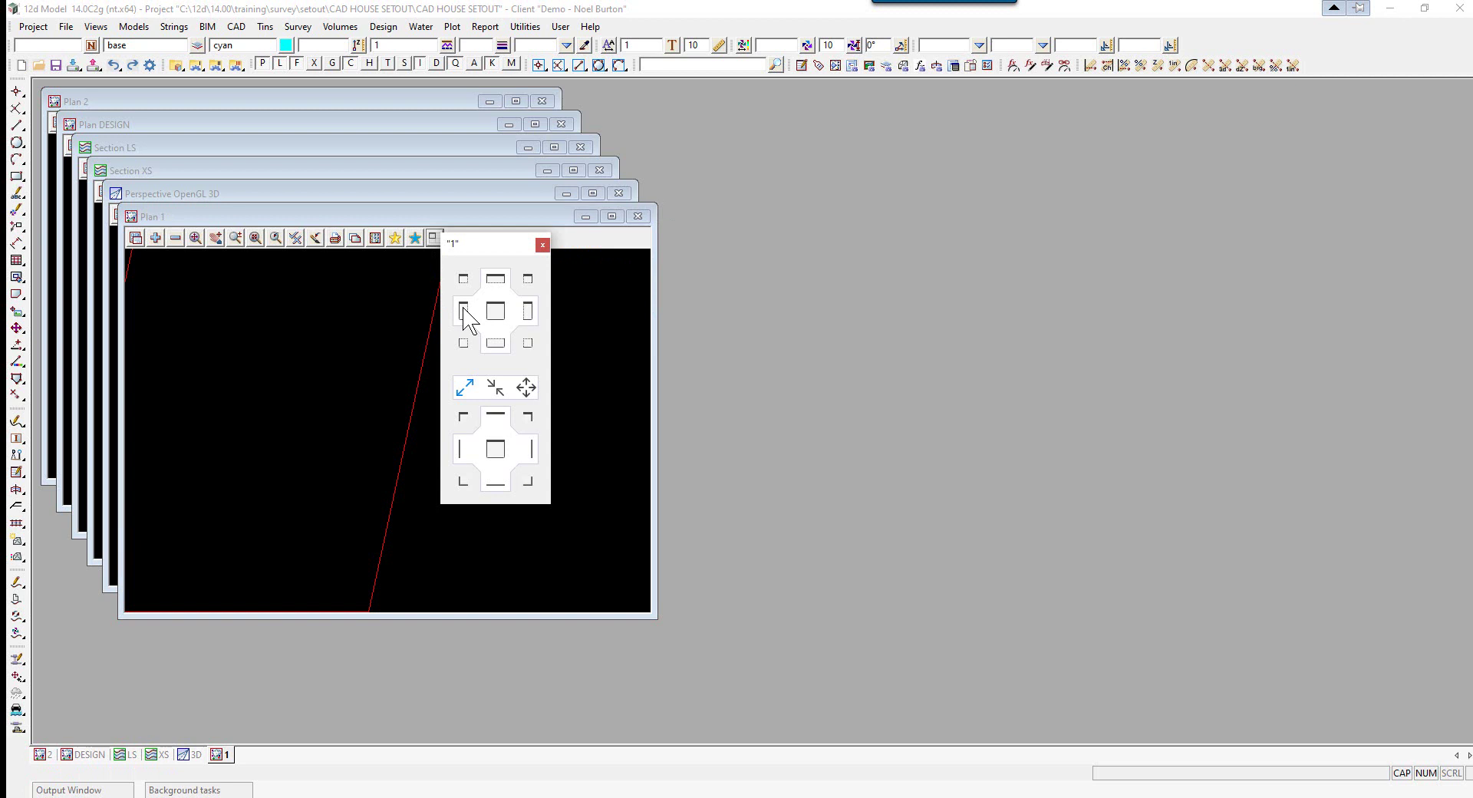
Dock Plan 1 on the left half and Plan 2 on the right half
click(464, 311)
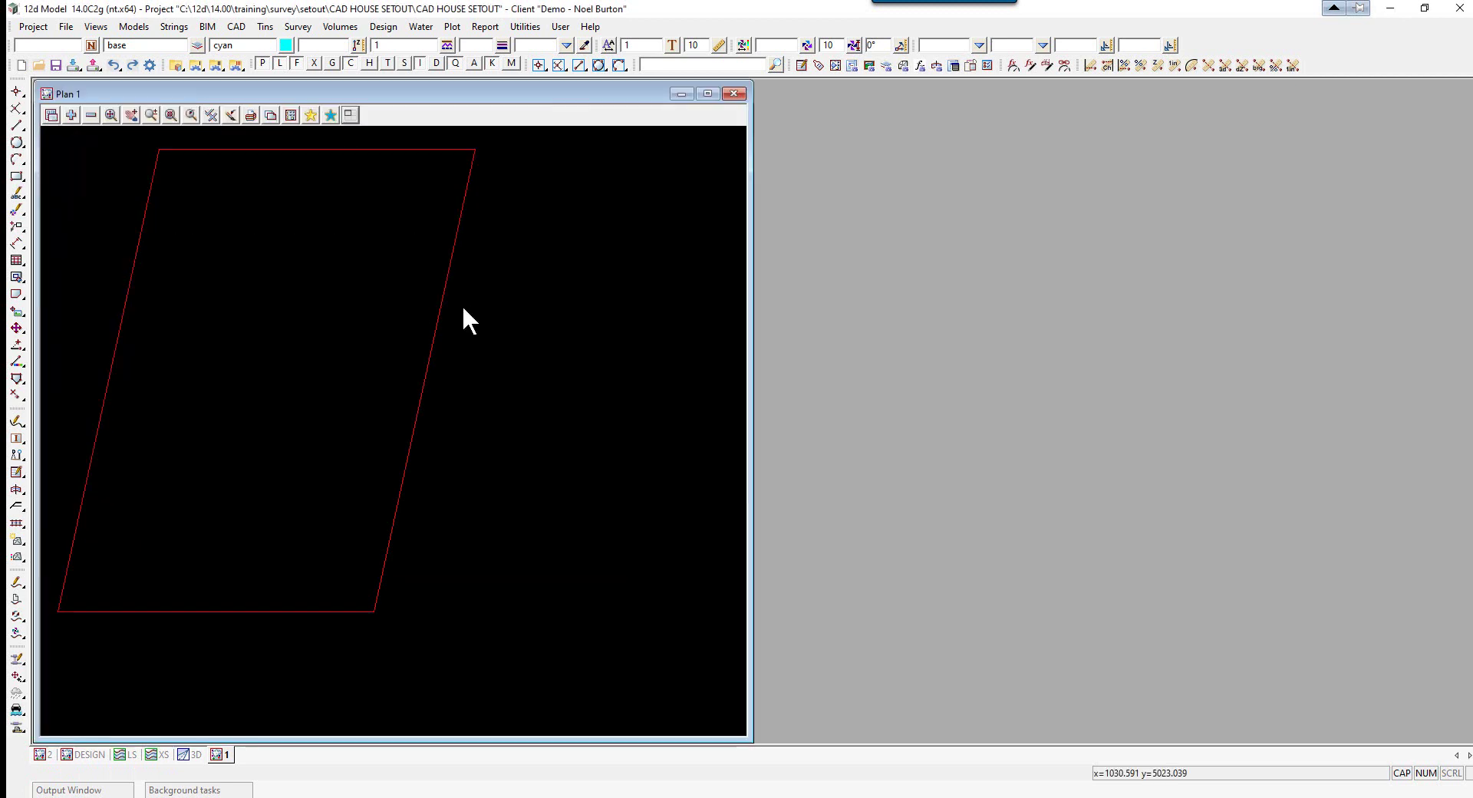
click(42, 754)
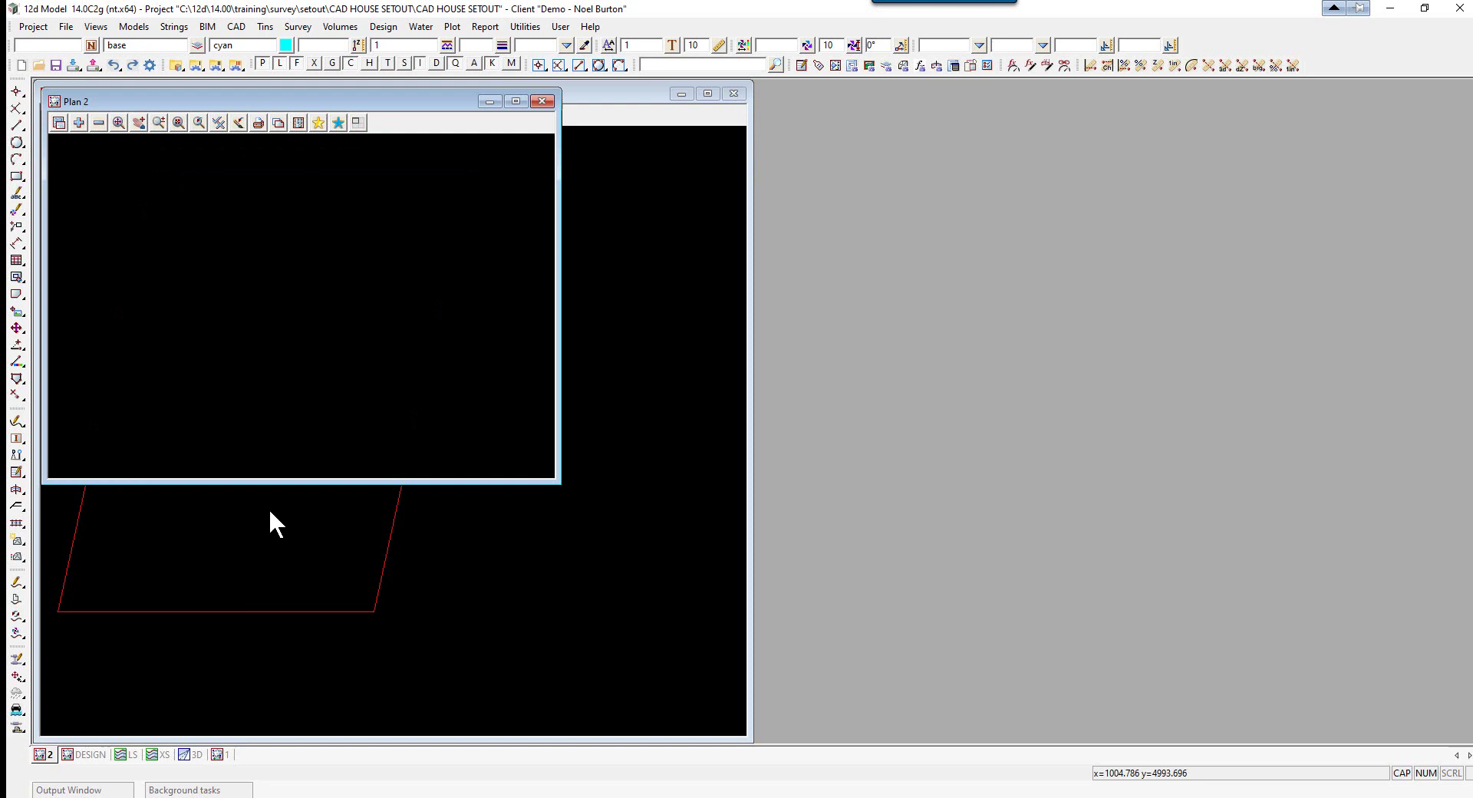
click(355, 125)
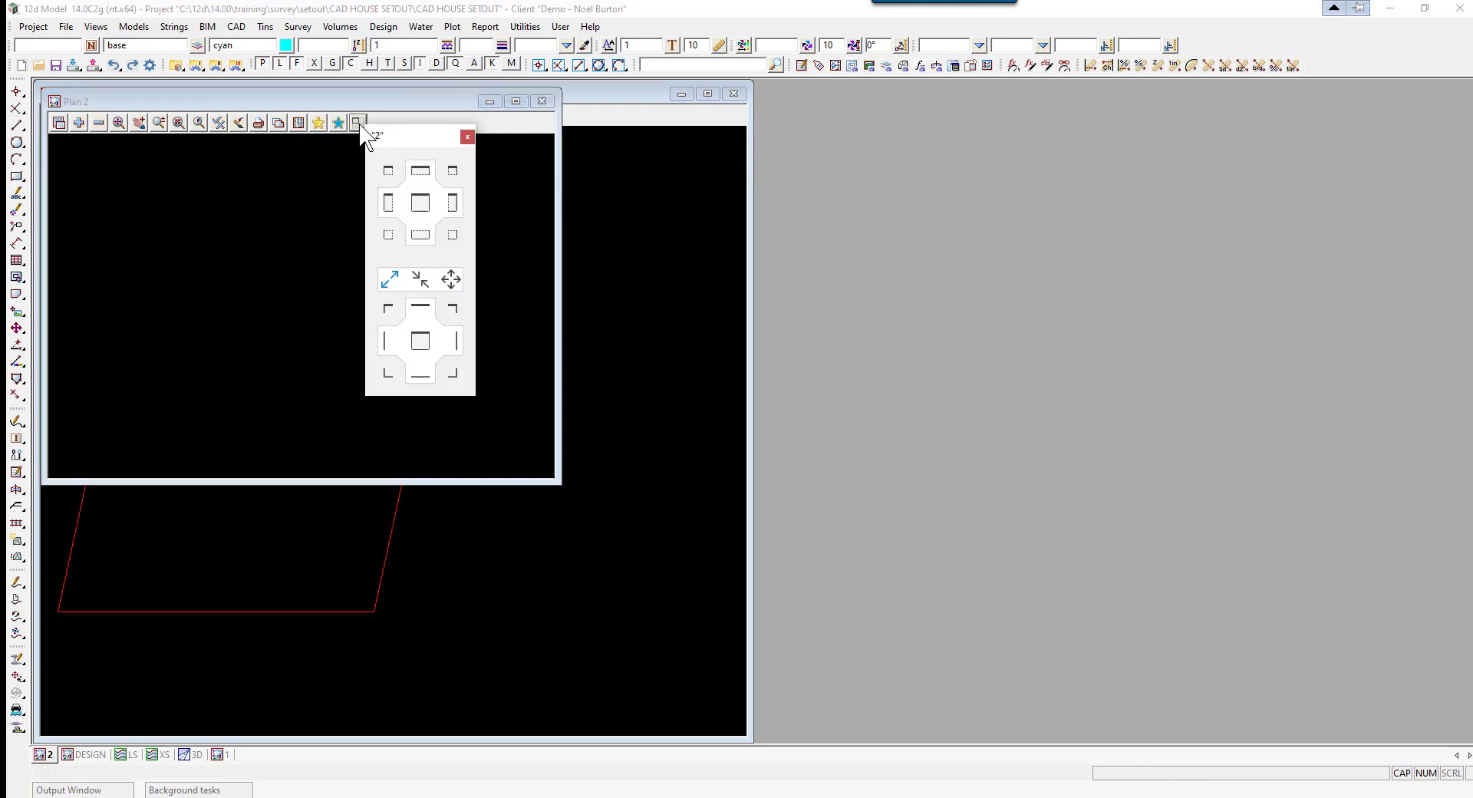
click(453, 203)
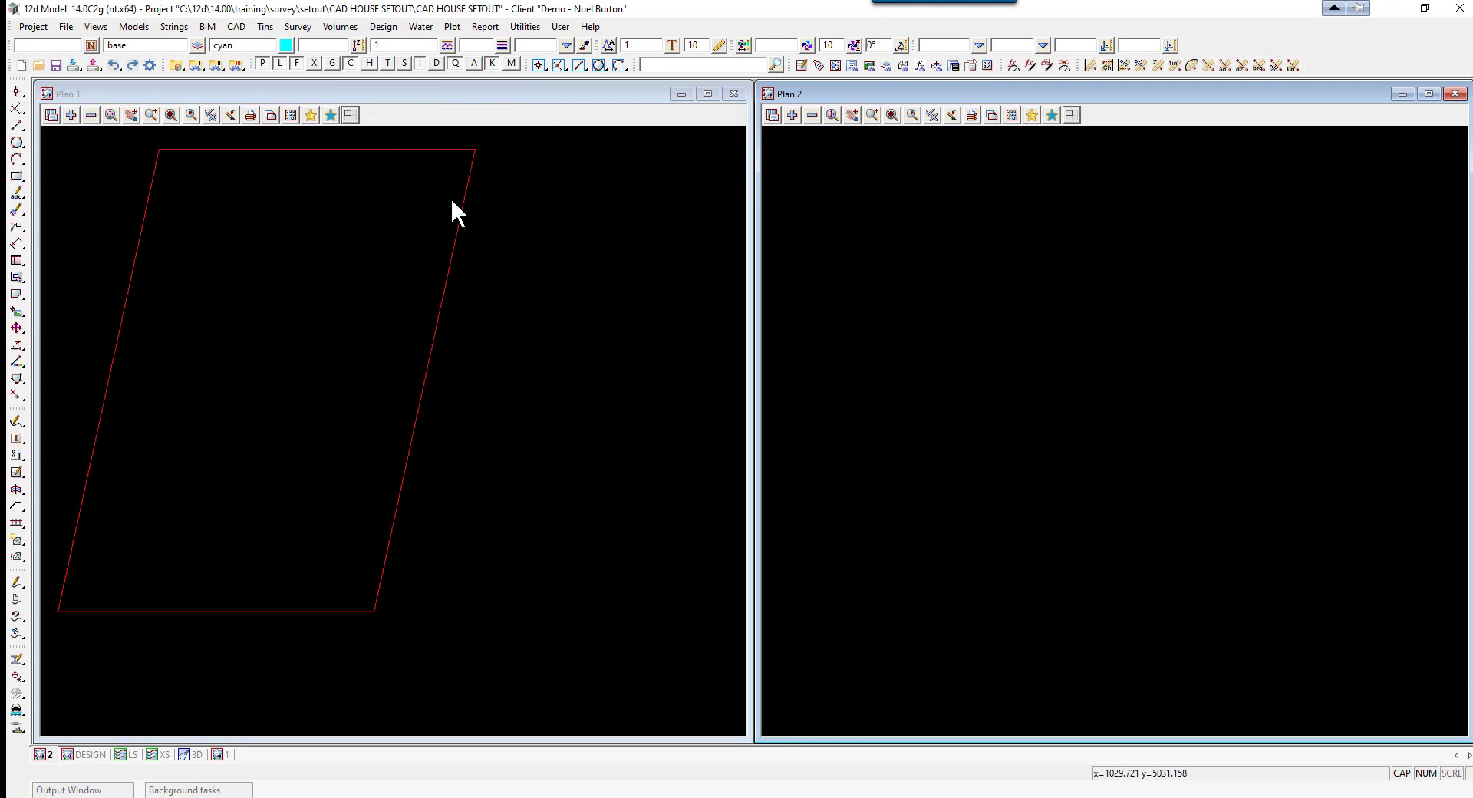
Add the DWG DOORS, EXTERIOR, INTERIOR and WINDOWS models to Plan 2
click(792, 114)
click(818, 193)
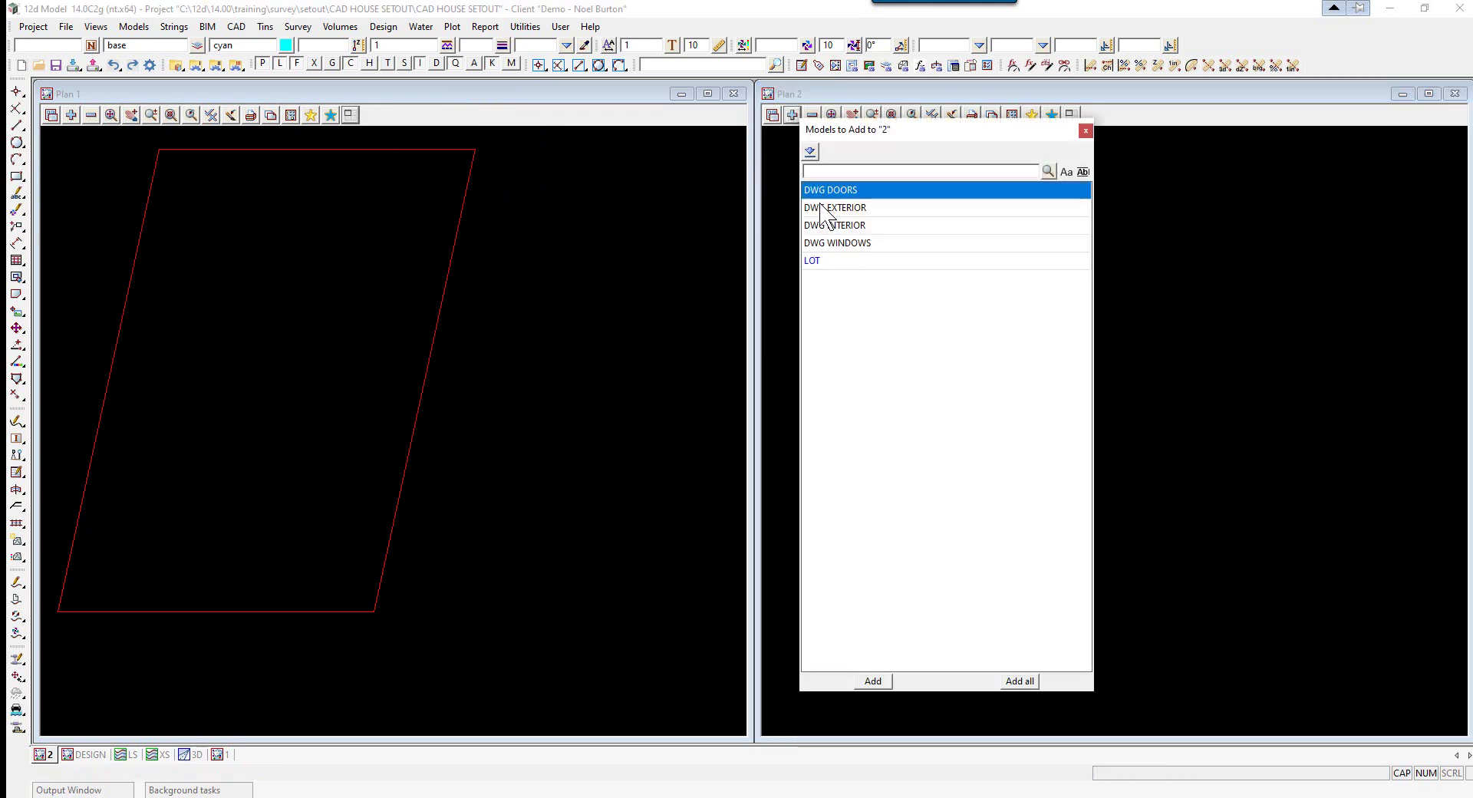
drag(822, 204, 831, 244)
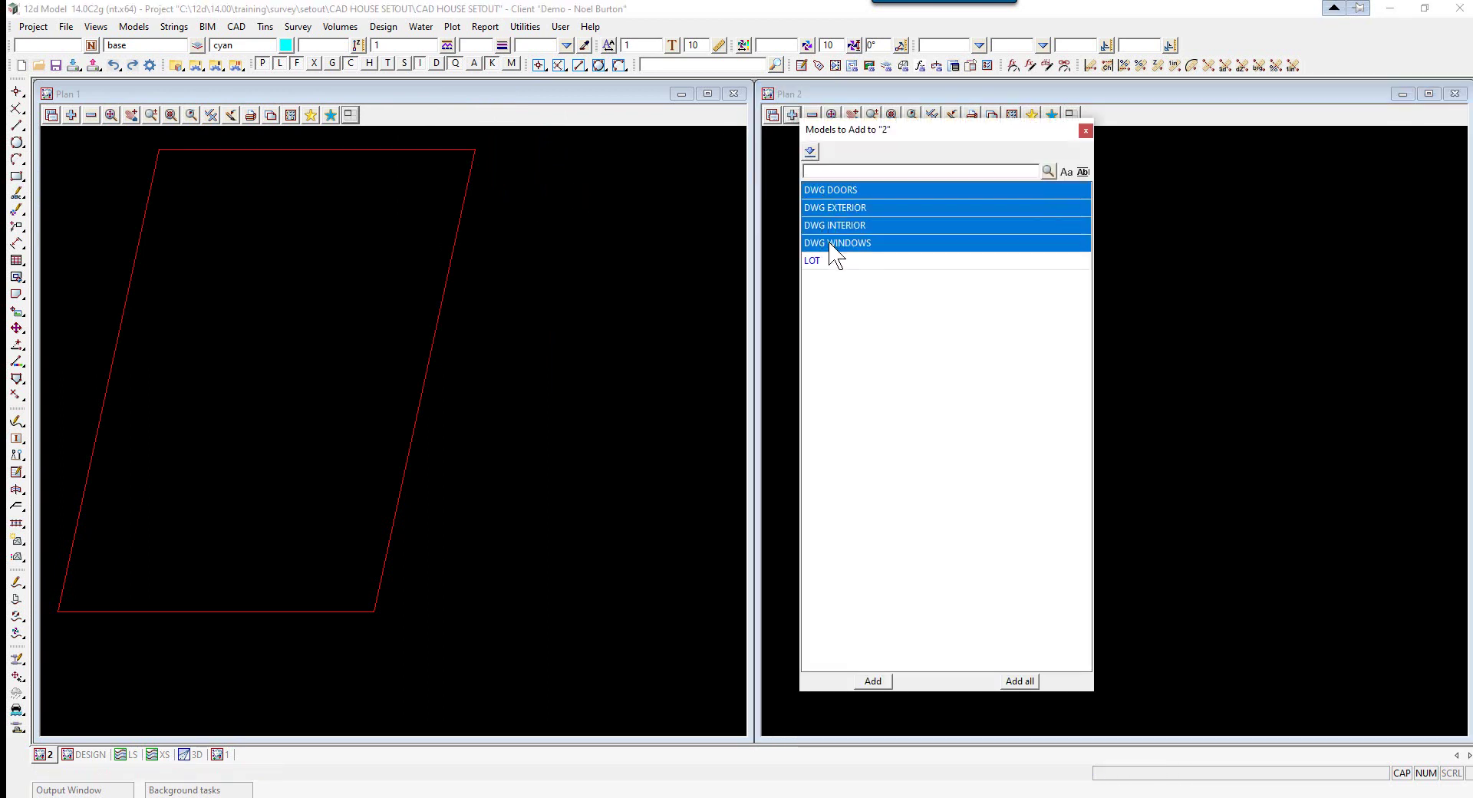
click(872, 680)
scroll(467, 509, down, 1)
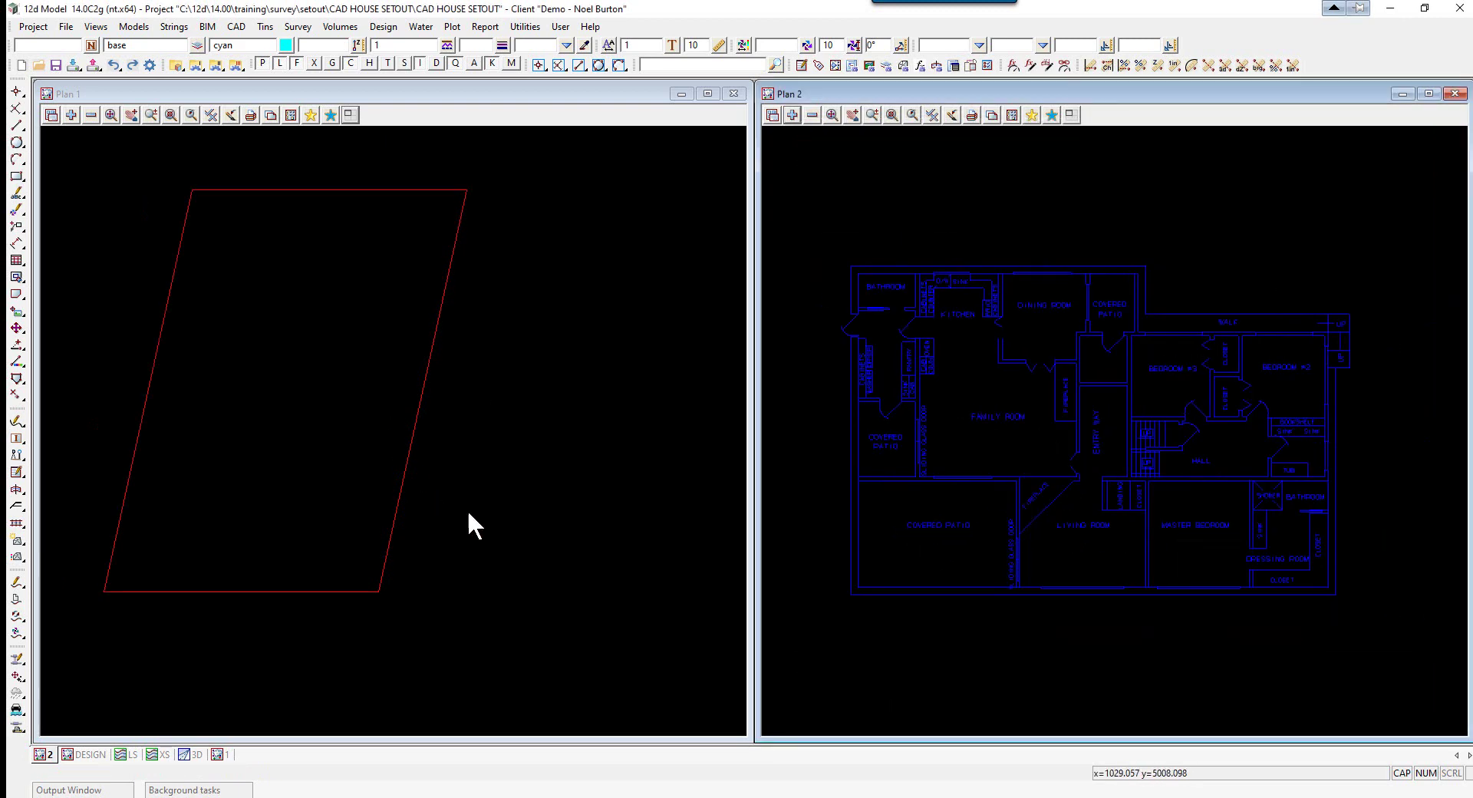
scroll(467, 509, down, 1)
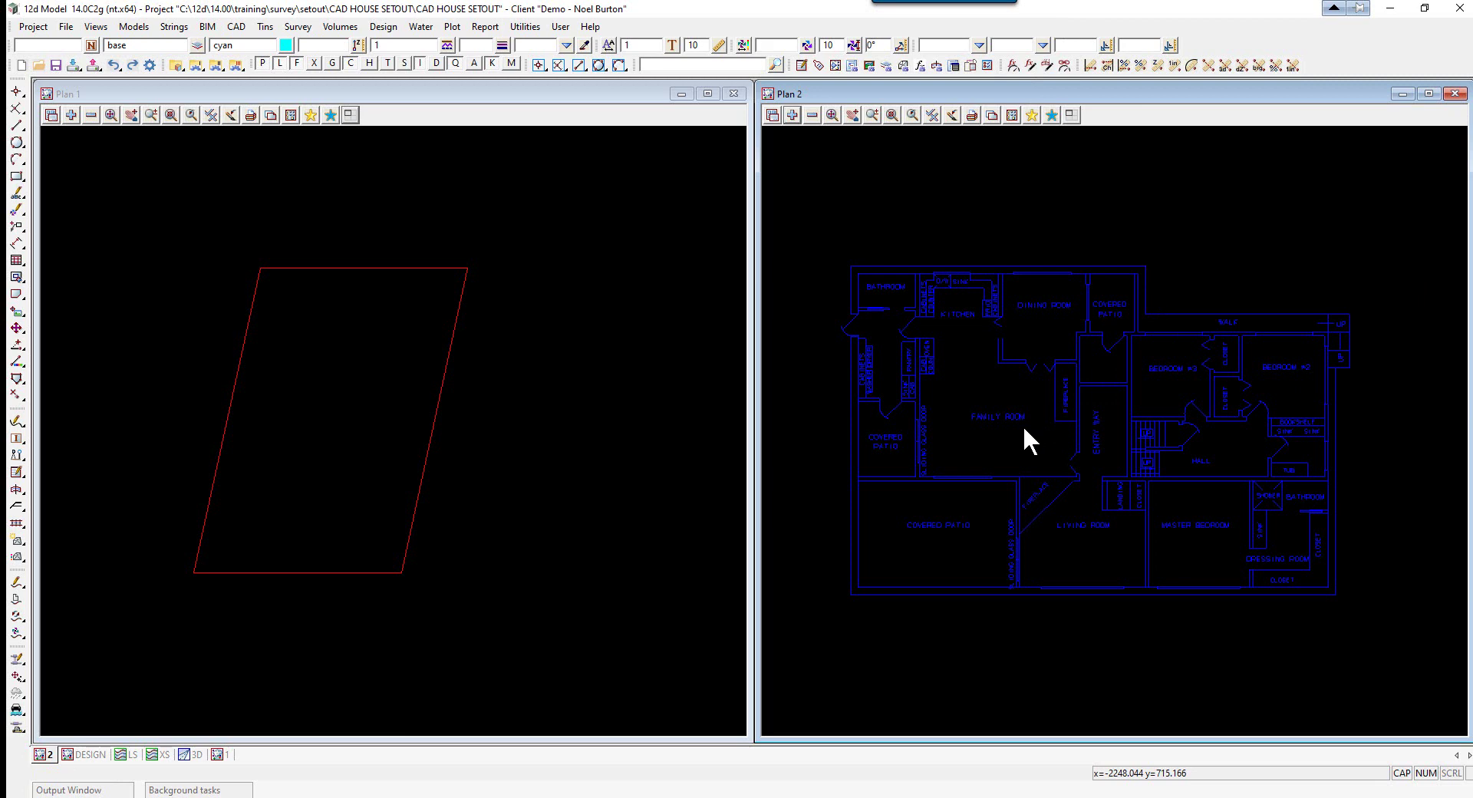
key(ctrl+i)
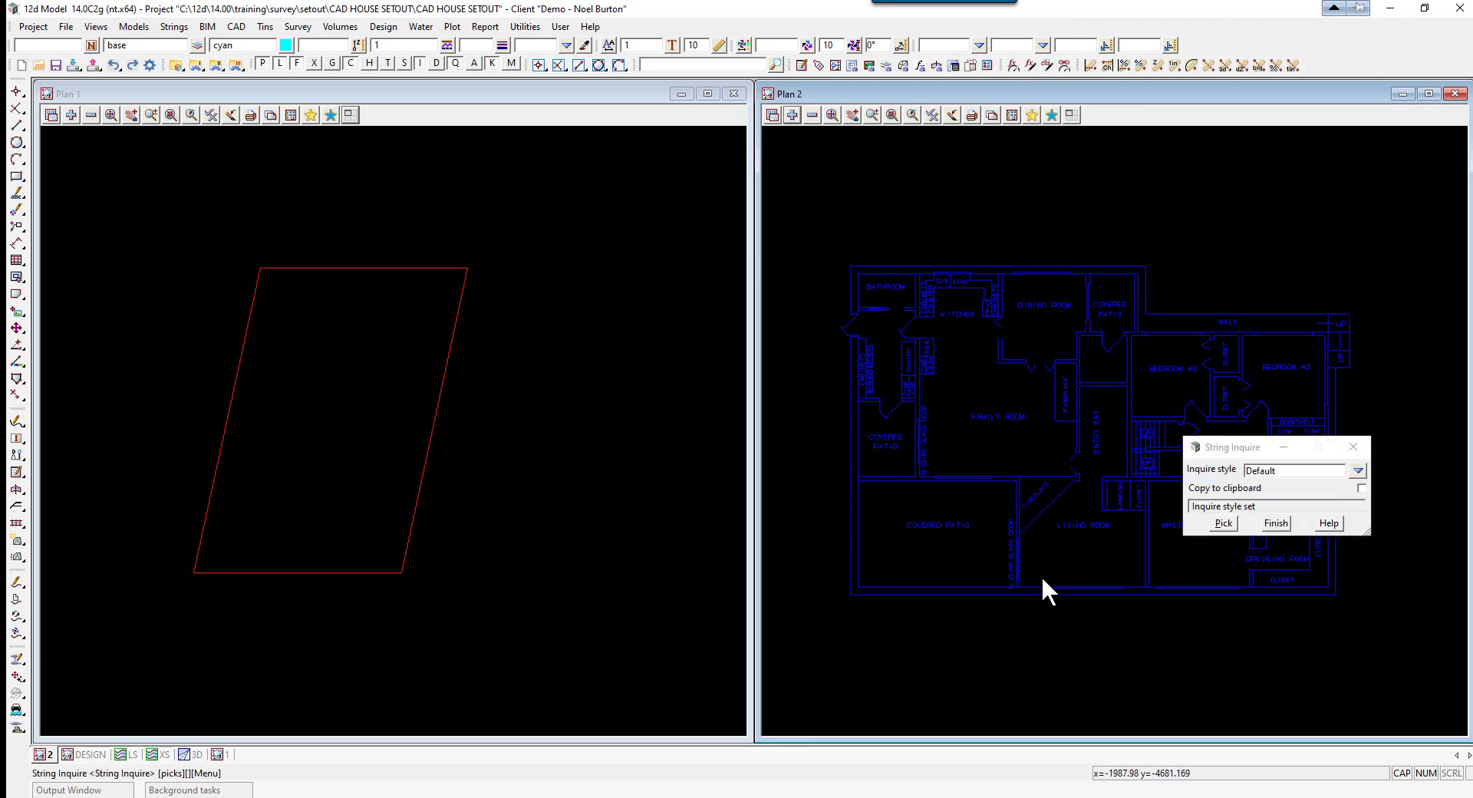
click(1052, 596)
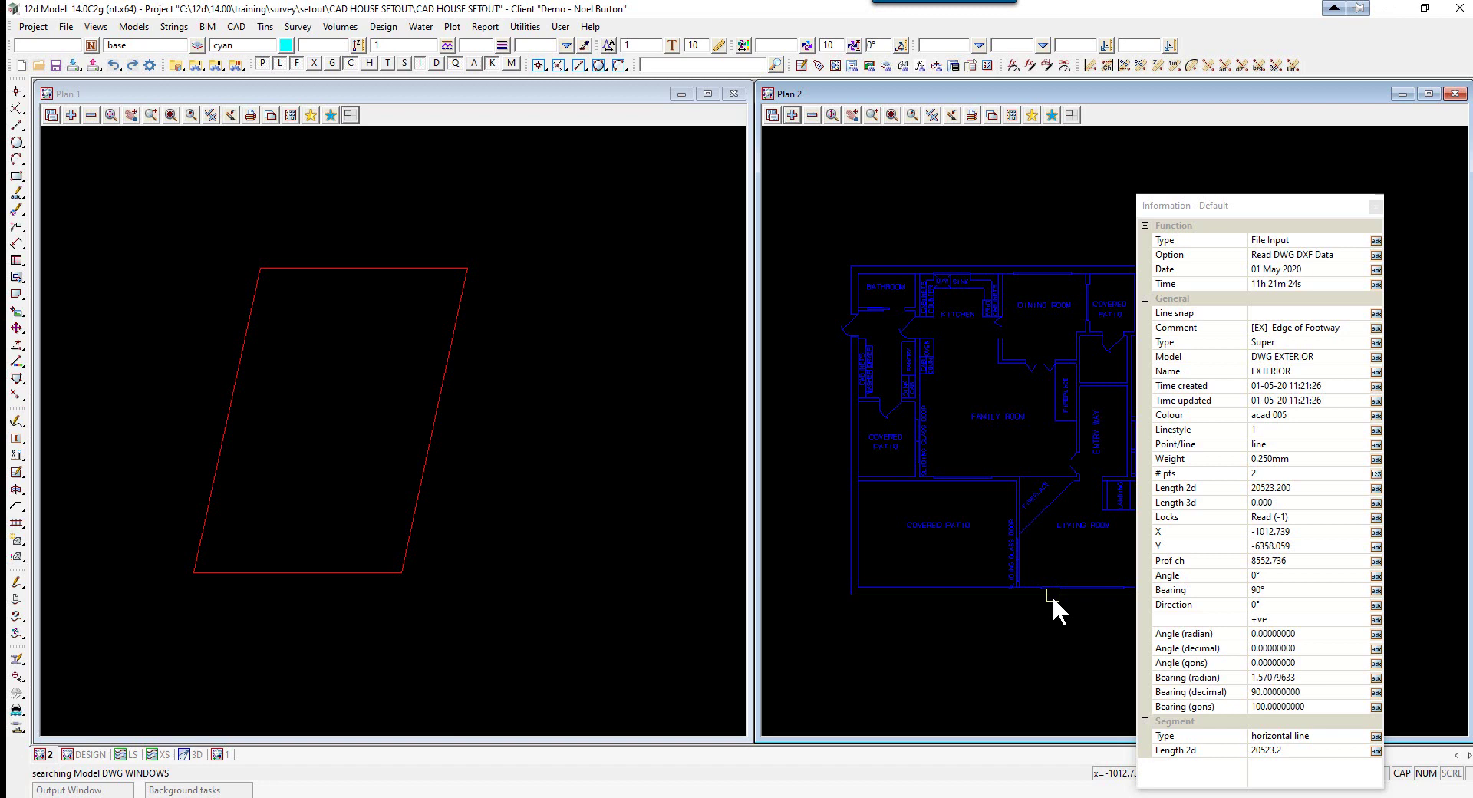
click(1043, 618)
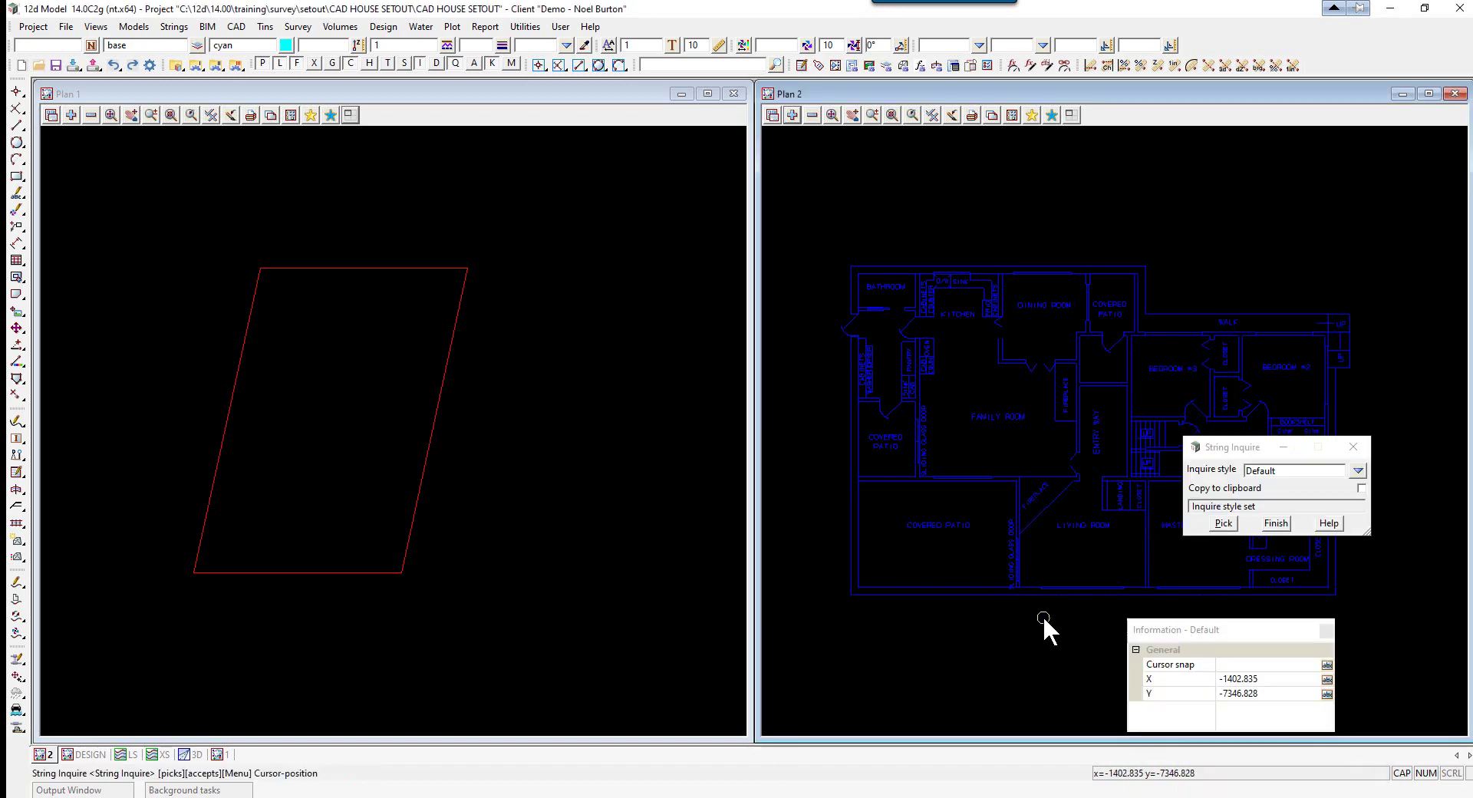
click(1276, 524)
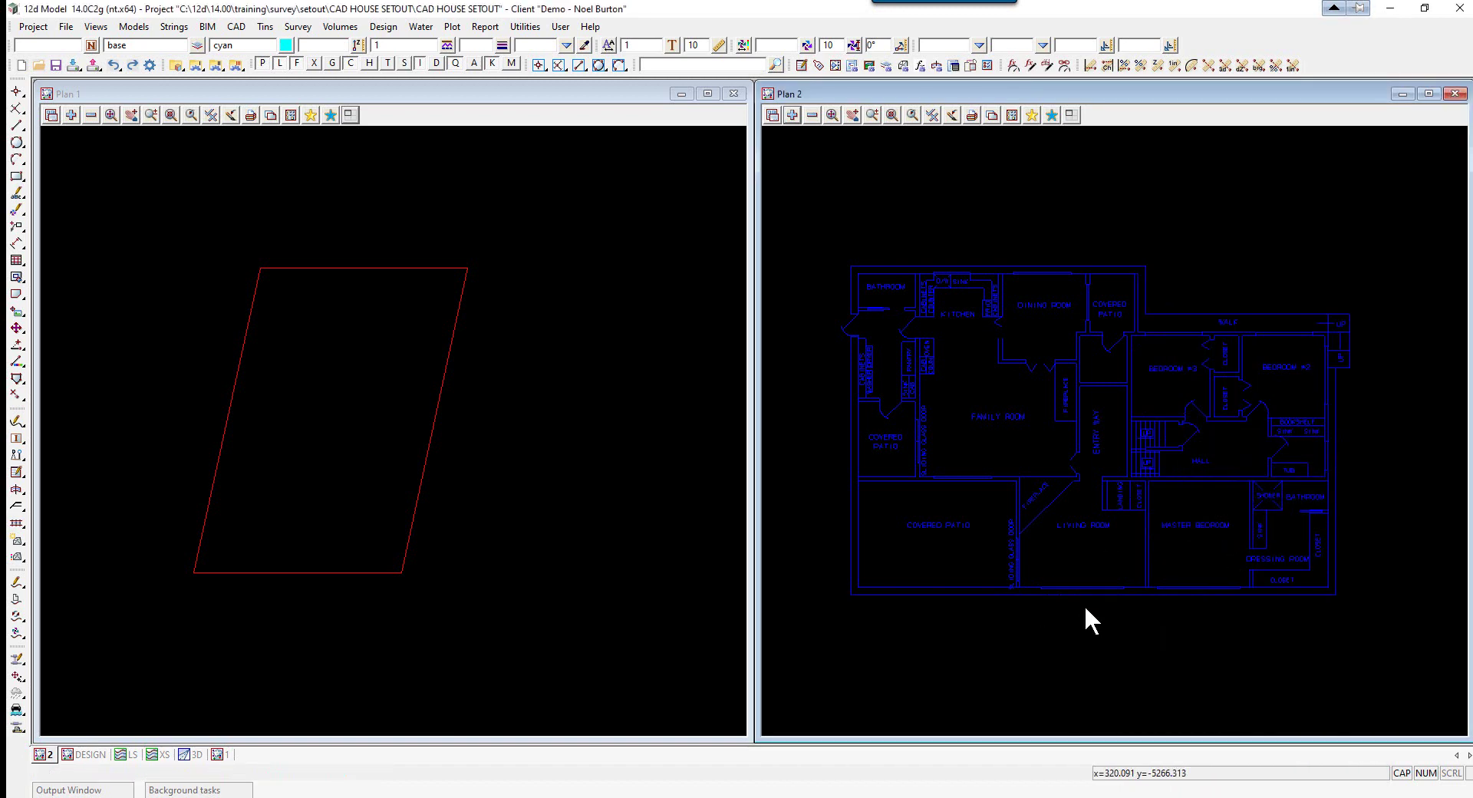
Open the Factor tool and choose view 2's data as the data to scale
click(526, 26)
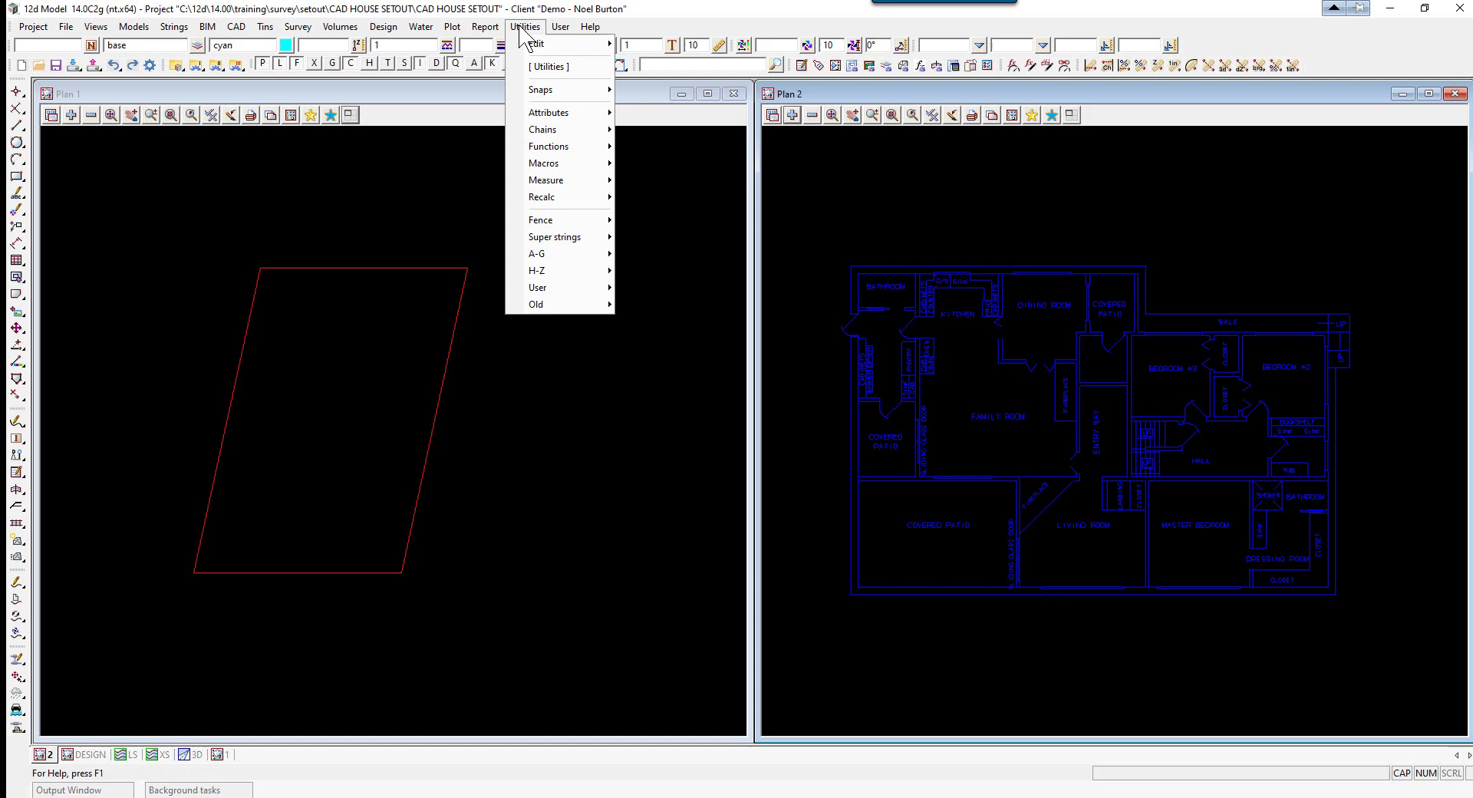
mouse_move(572, 256)
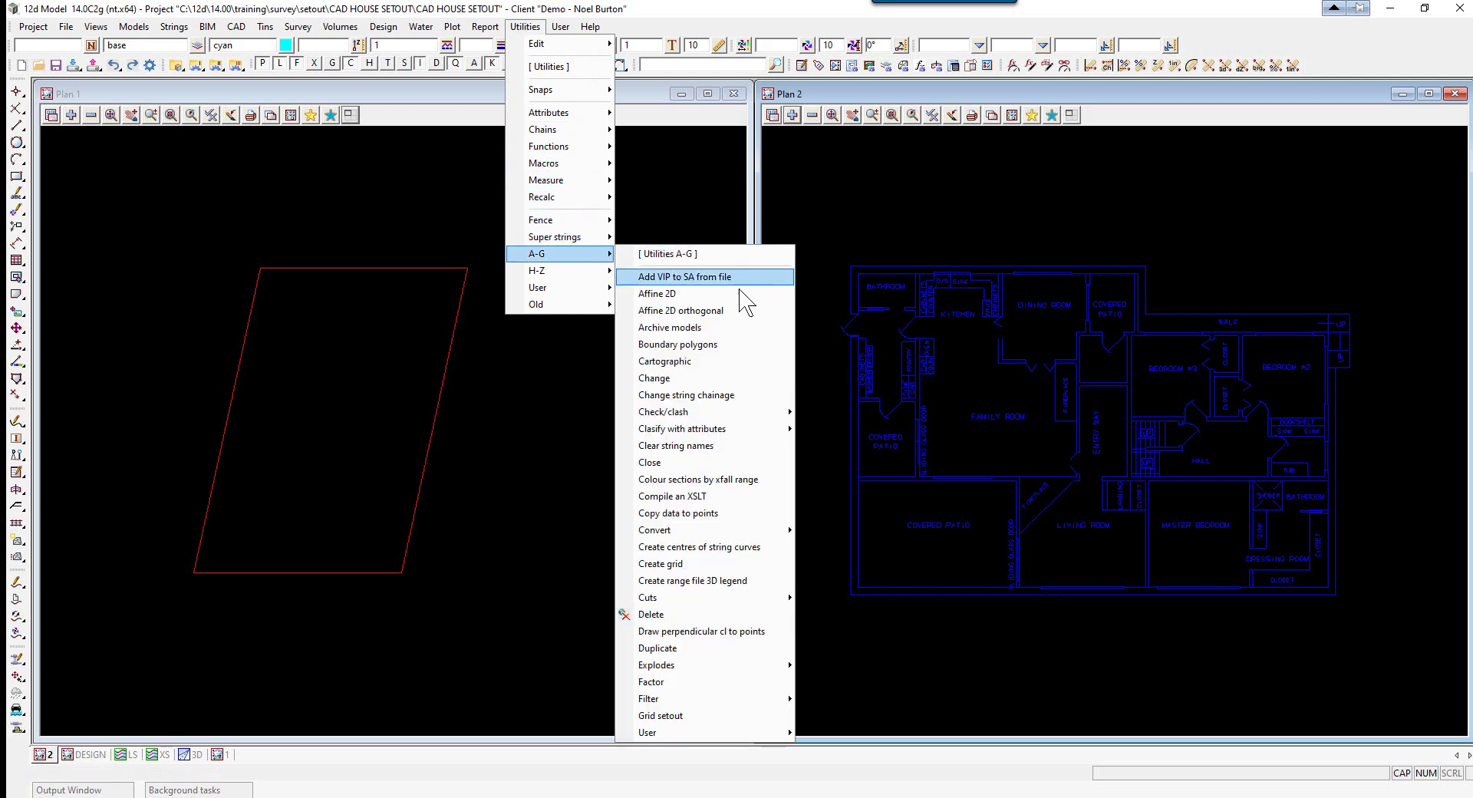
click(666, 683)
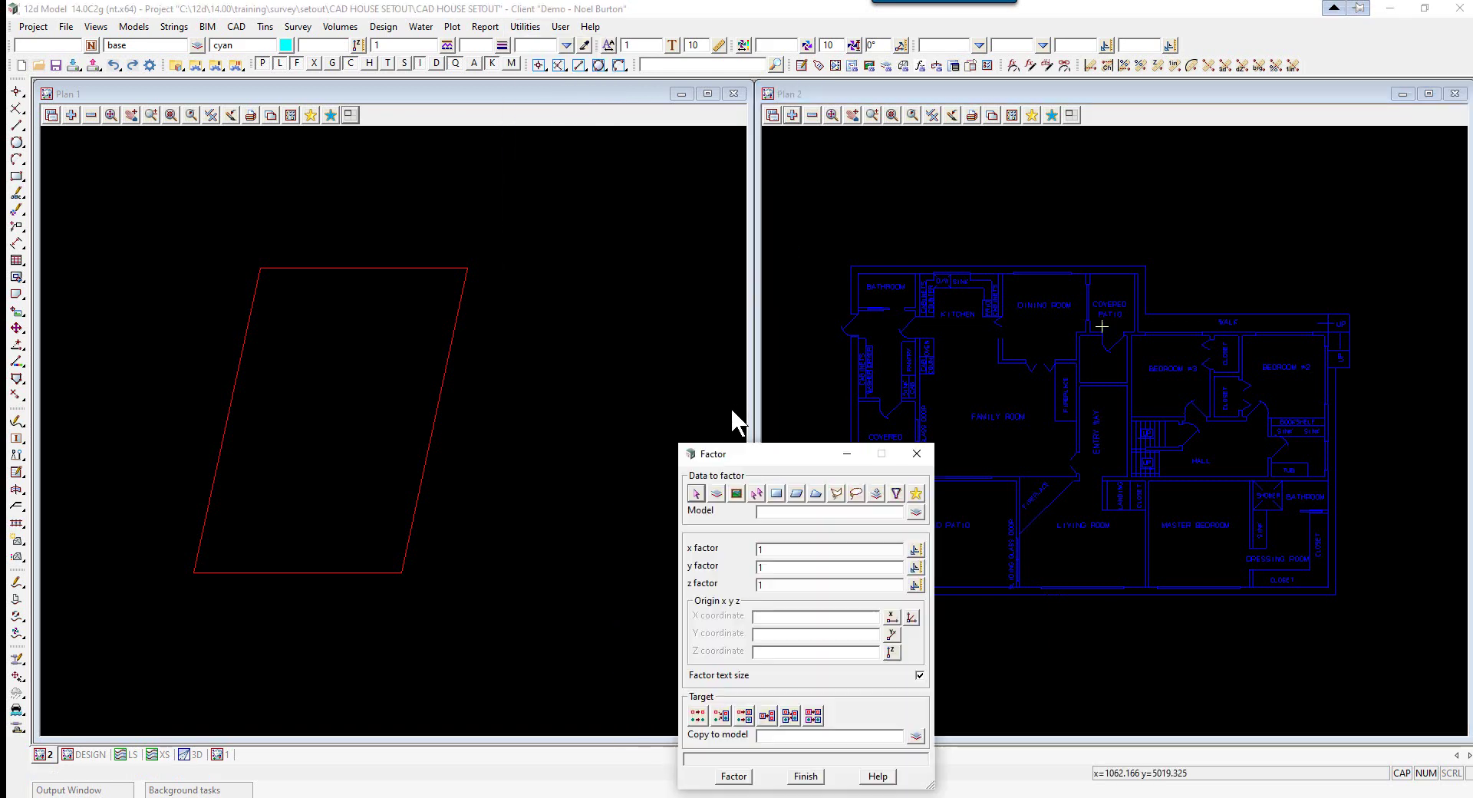
drag(740, 460, 448, 182)
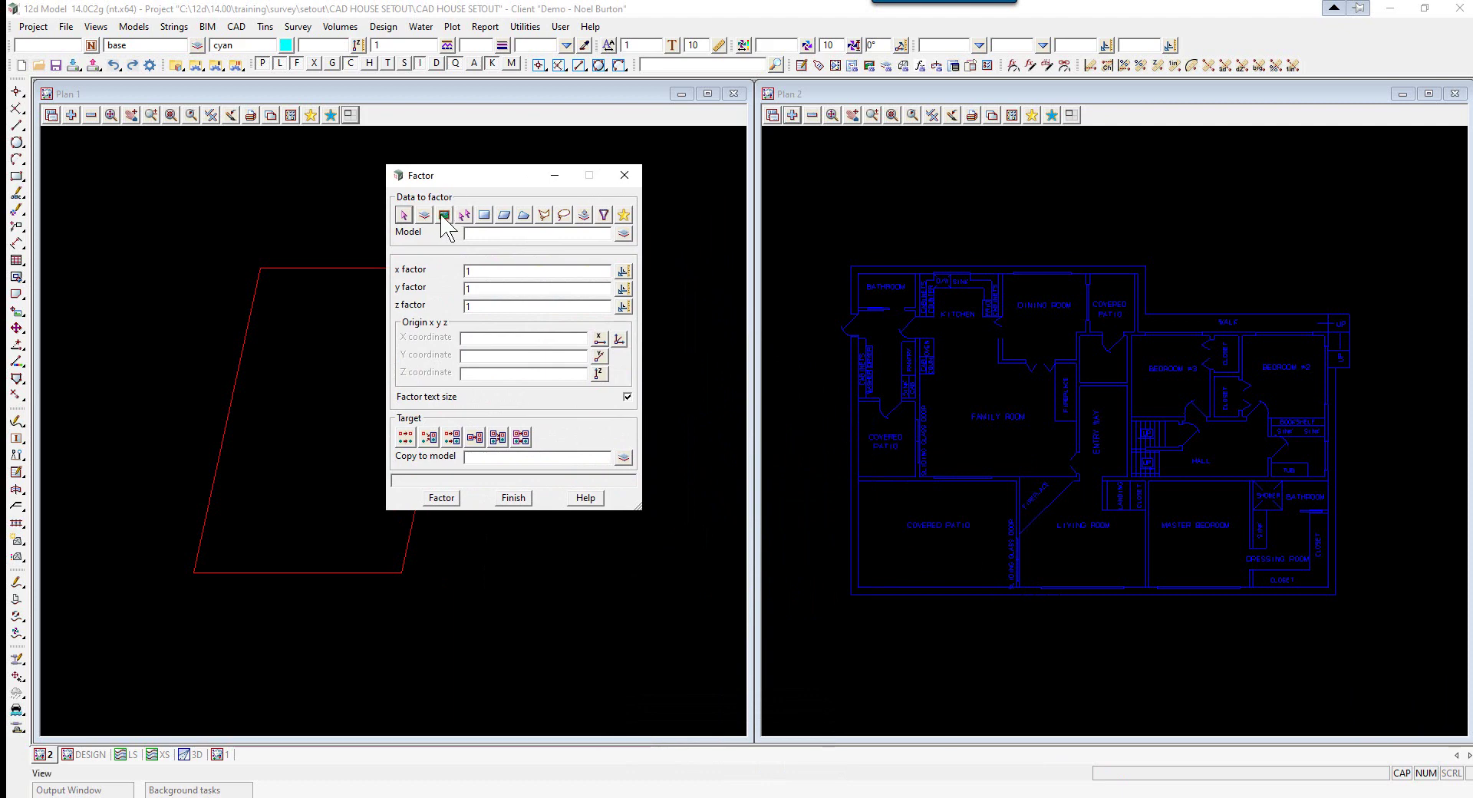
click(443, 216)
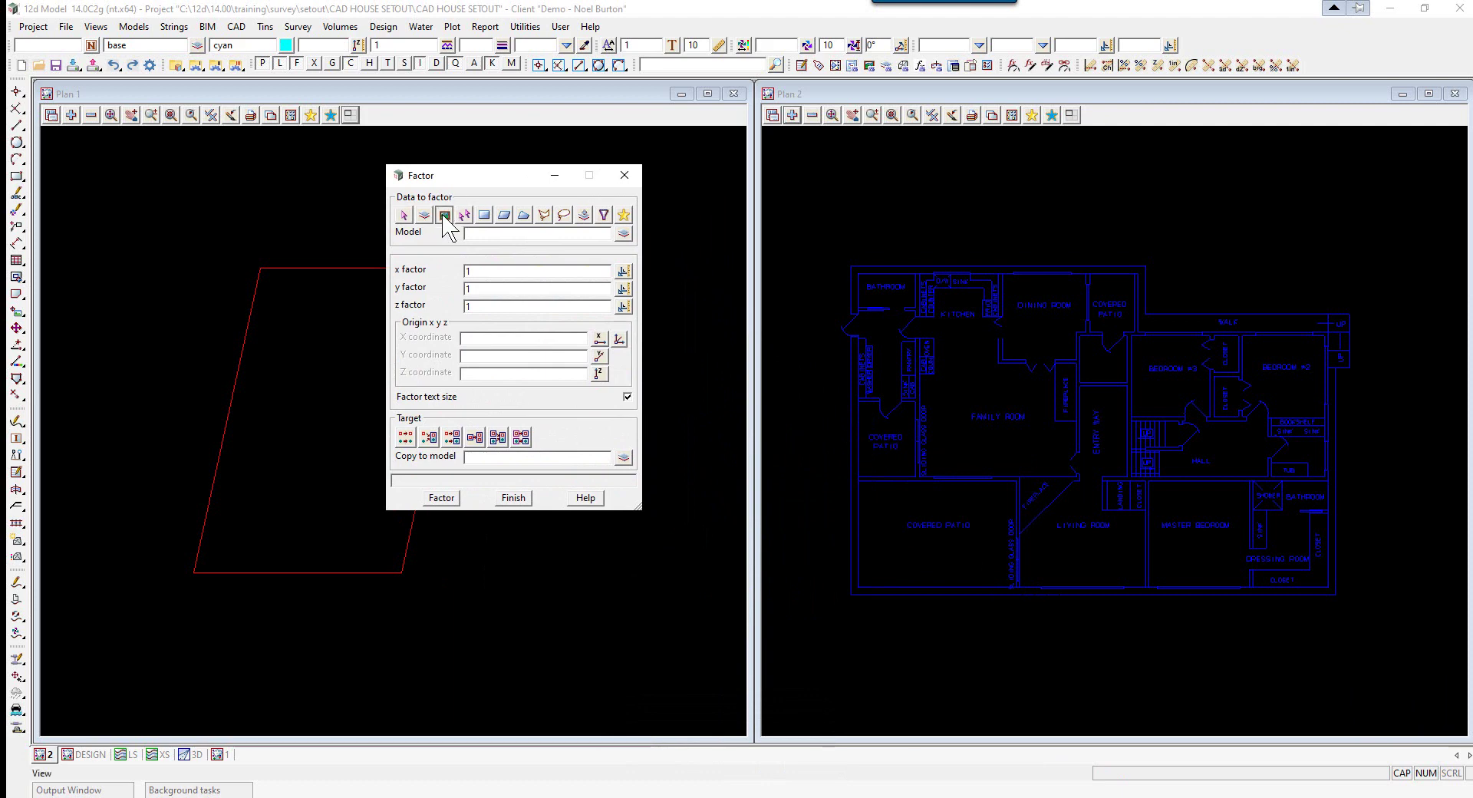
click(625, 234)
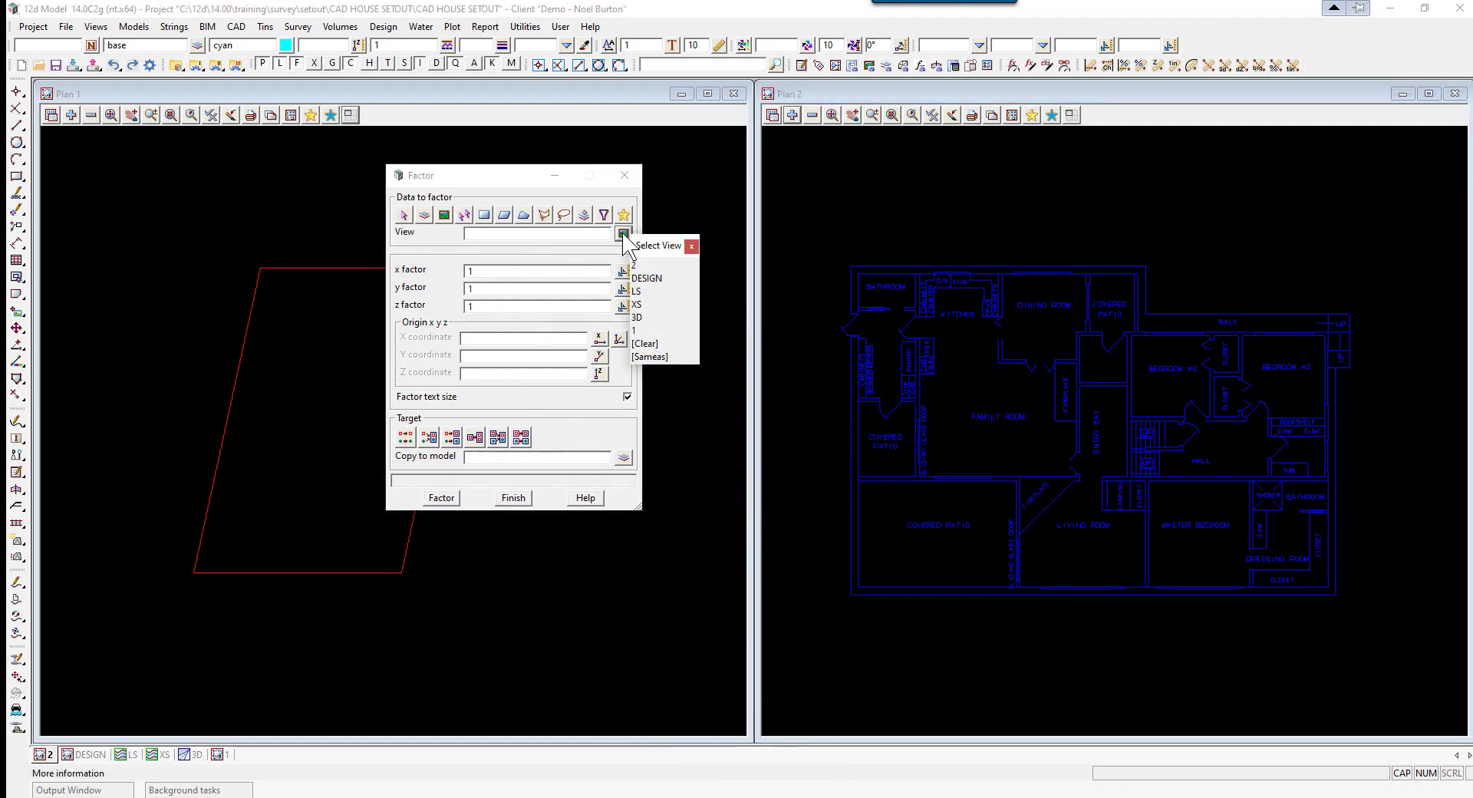
click(650, 265)
Set x and y factors to .001, replace the original data, and apply Factor
click(470, 272)
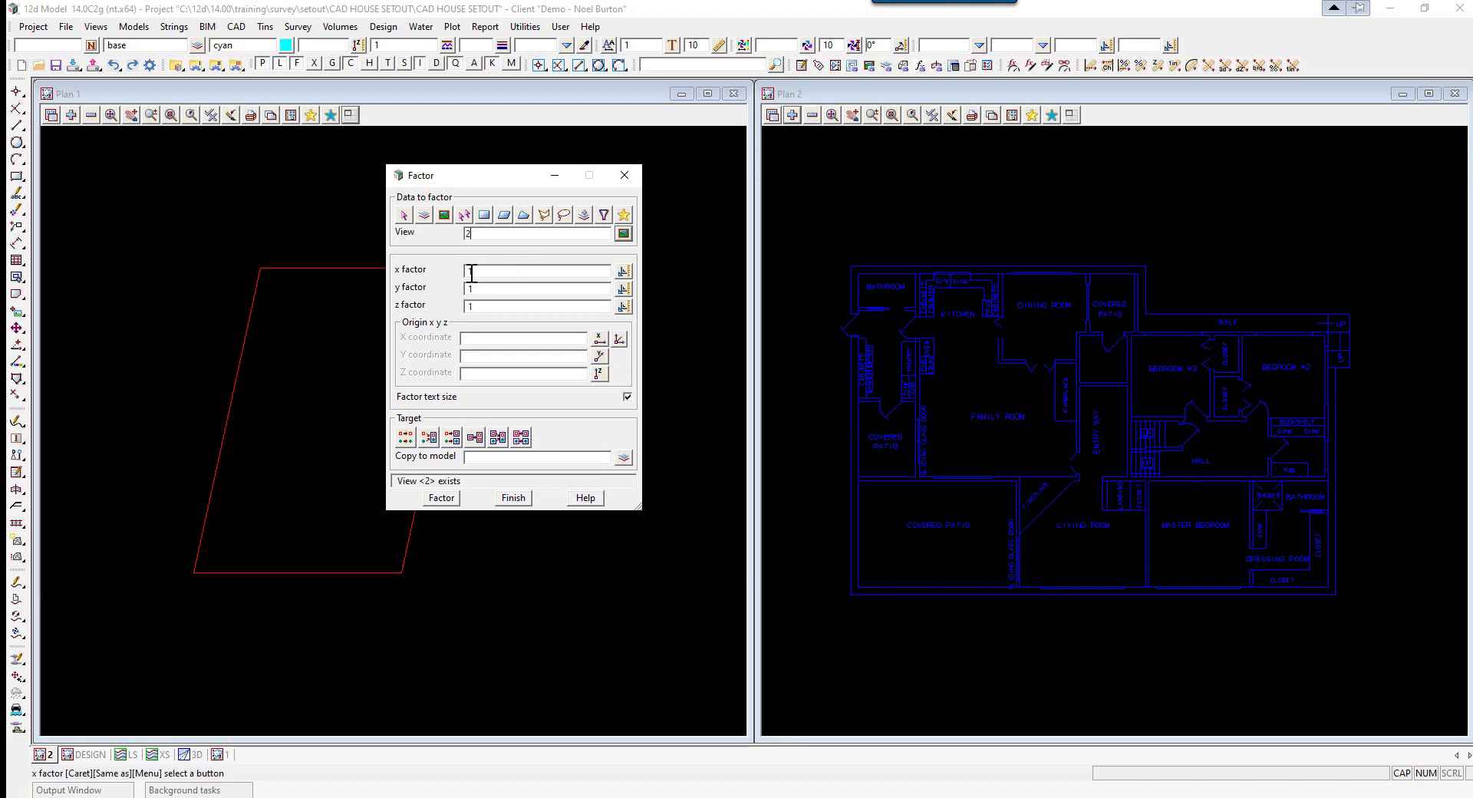
key(BackSpace)
text(1)
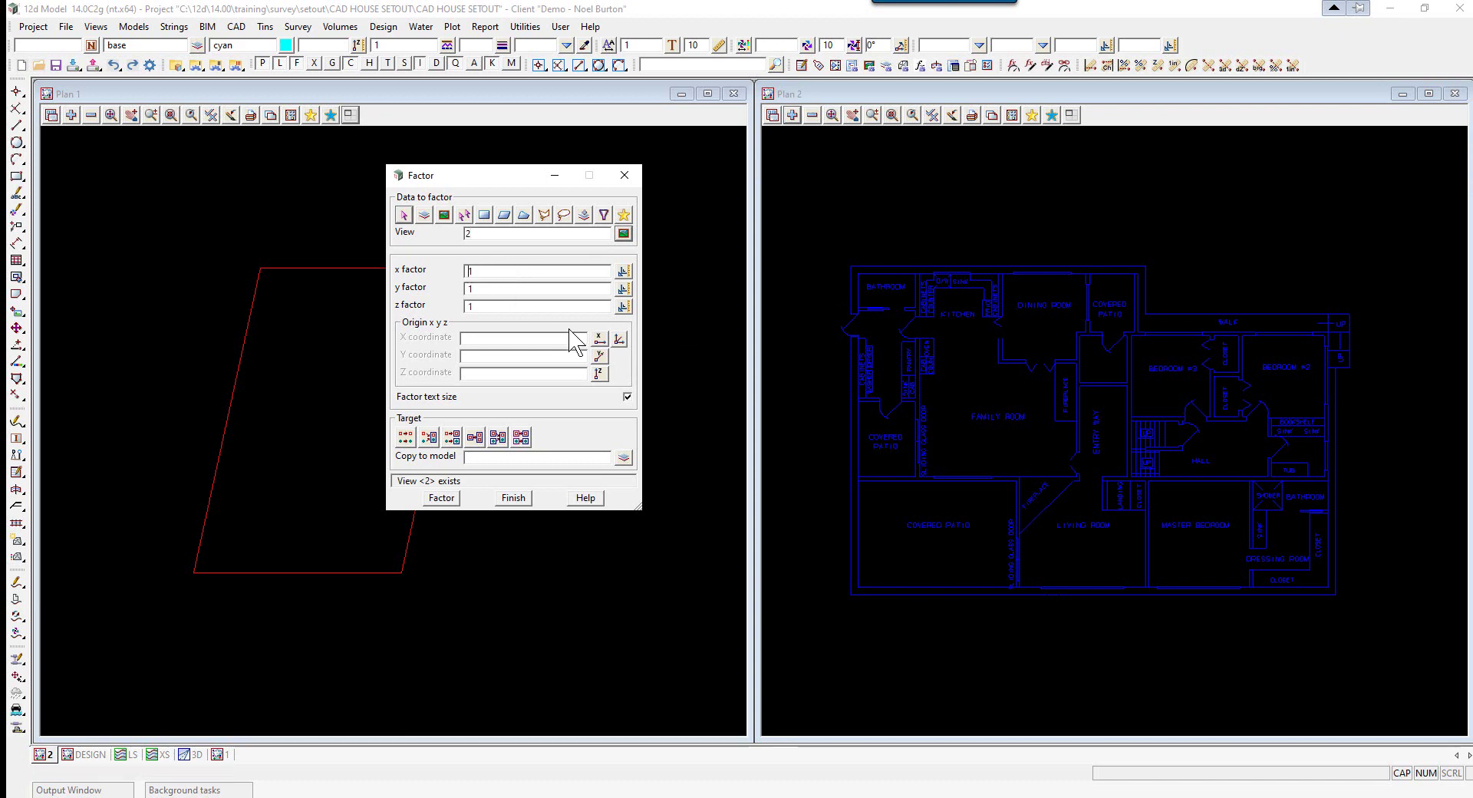
key(Home)
text(.00)
click(470, 290)
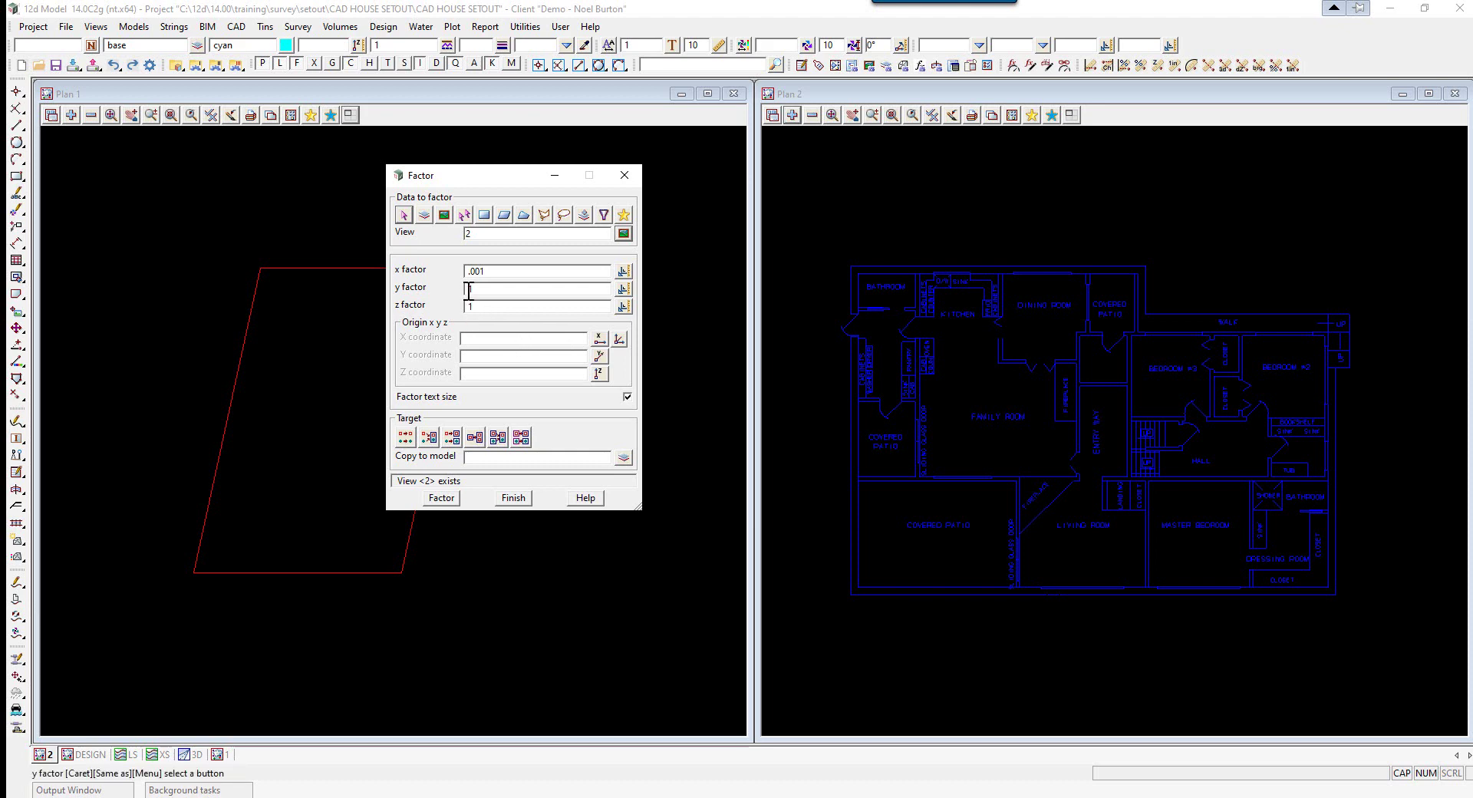
text(.00)
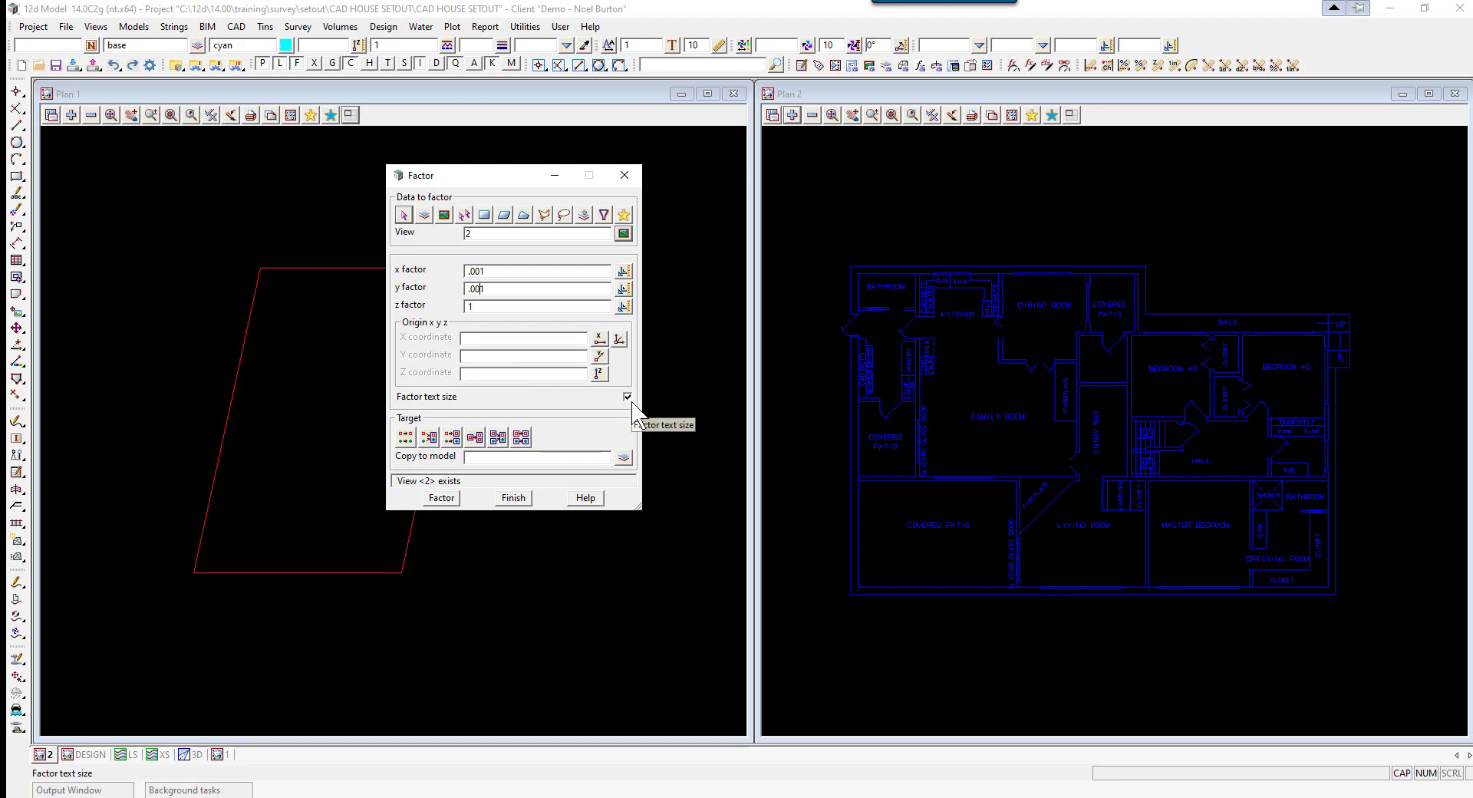
click(405, 439)
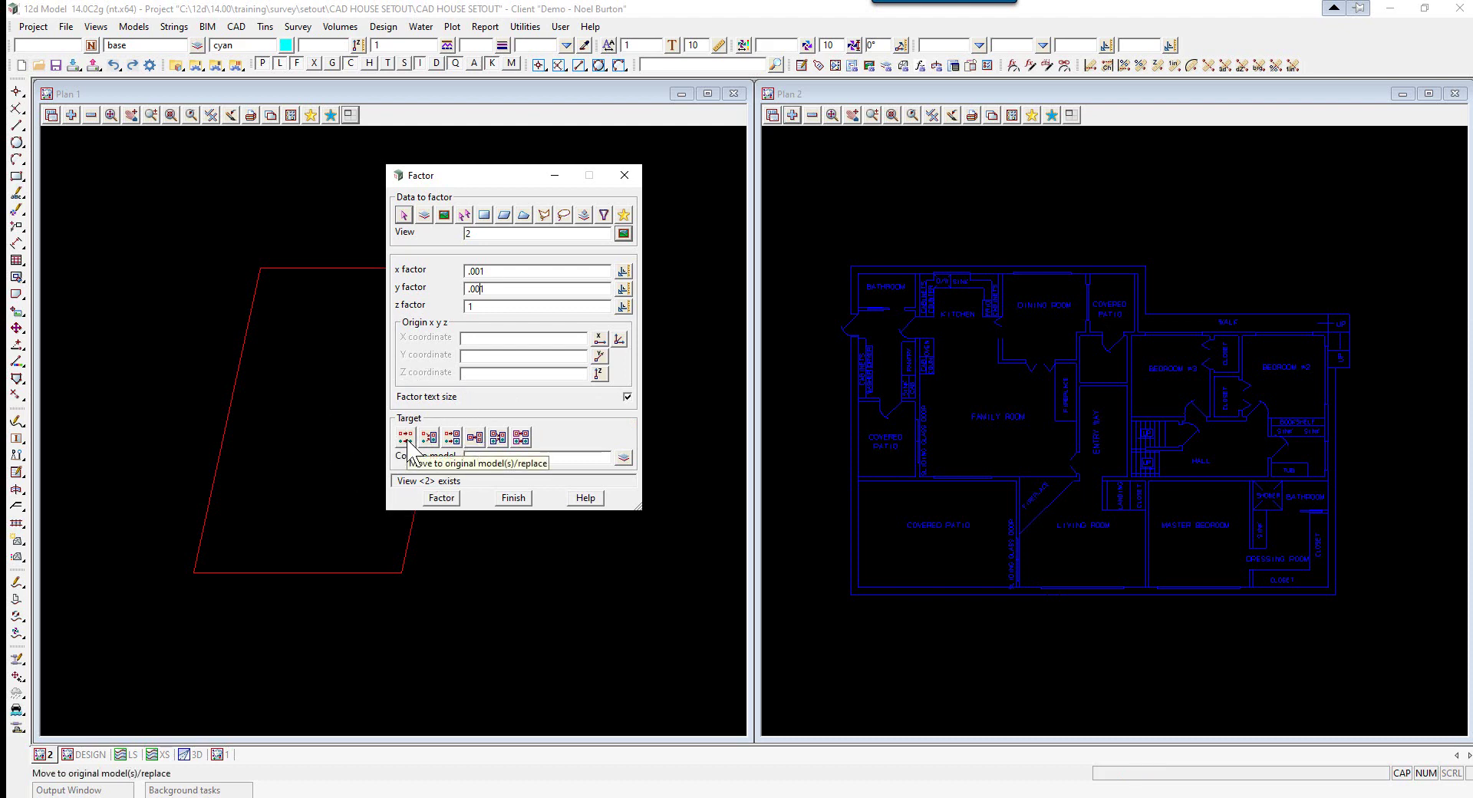
click(411, 441)
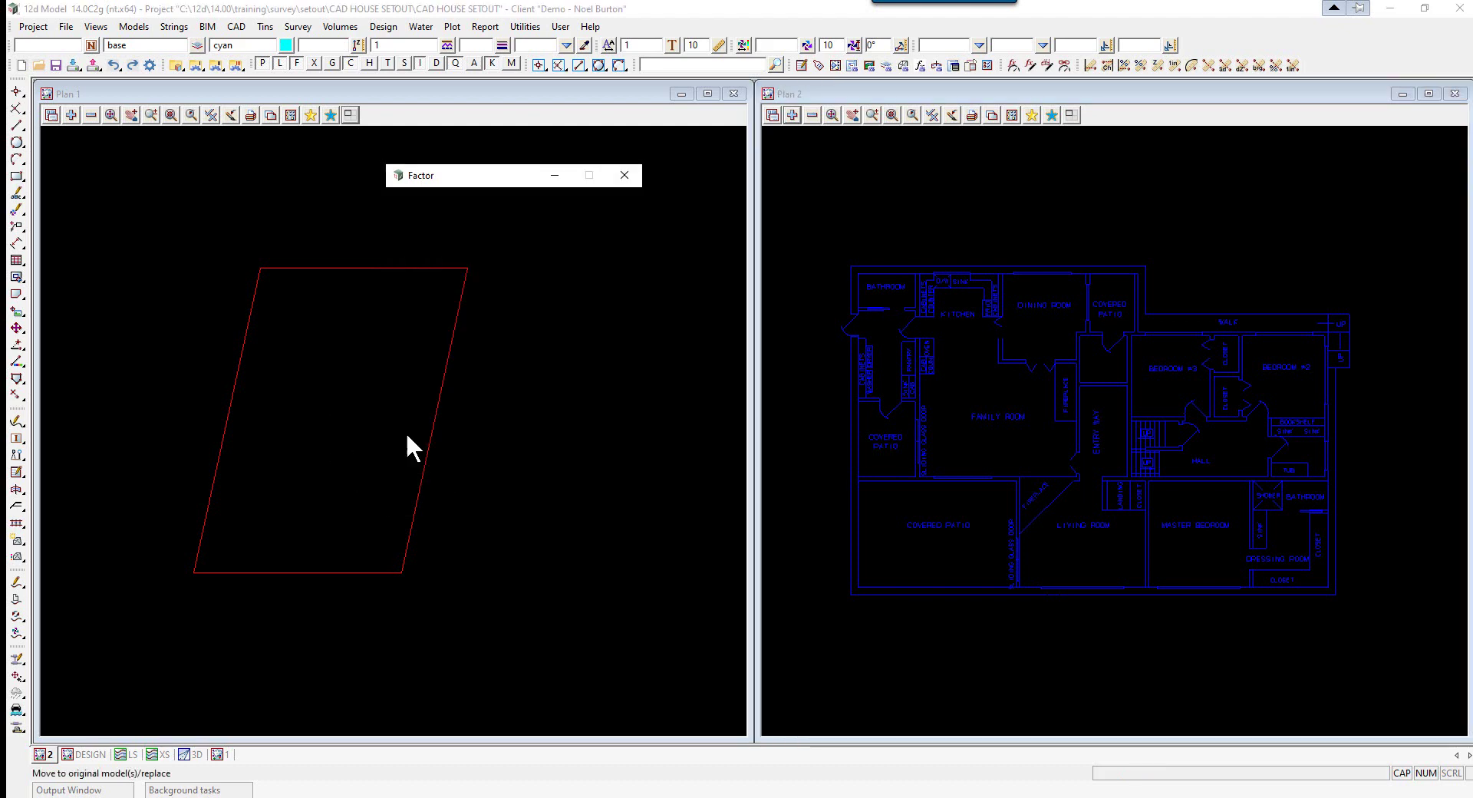
click(441, 498)
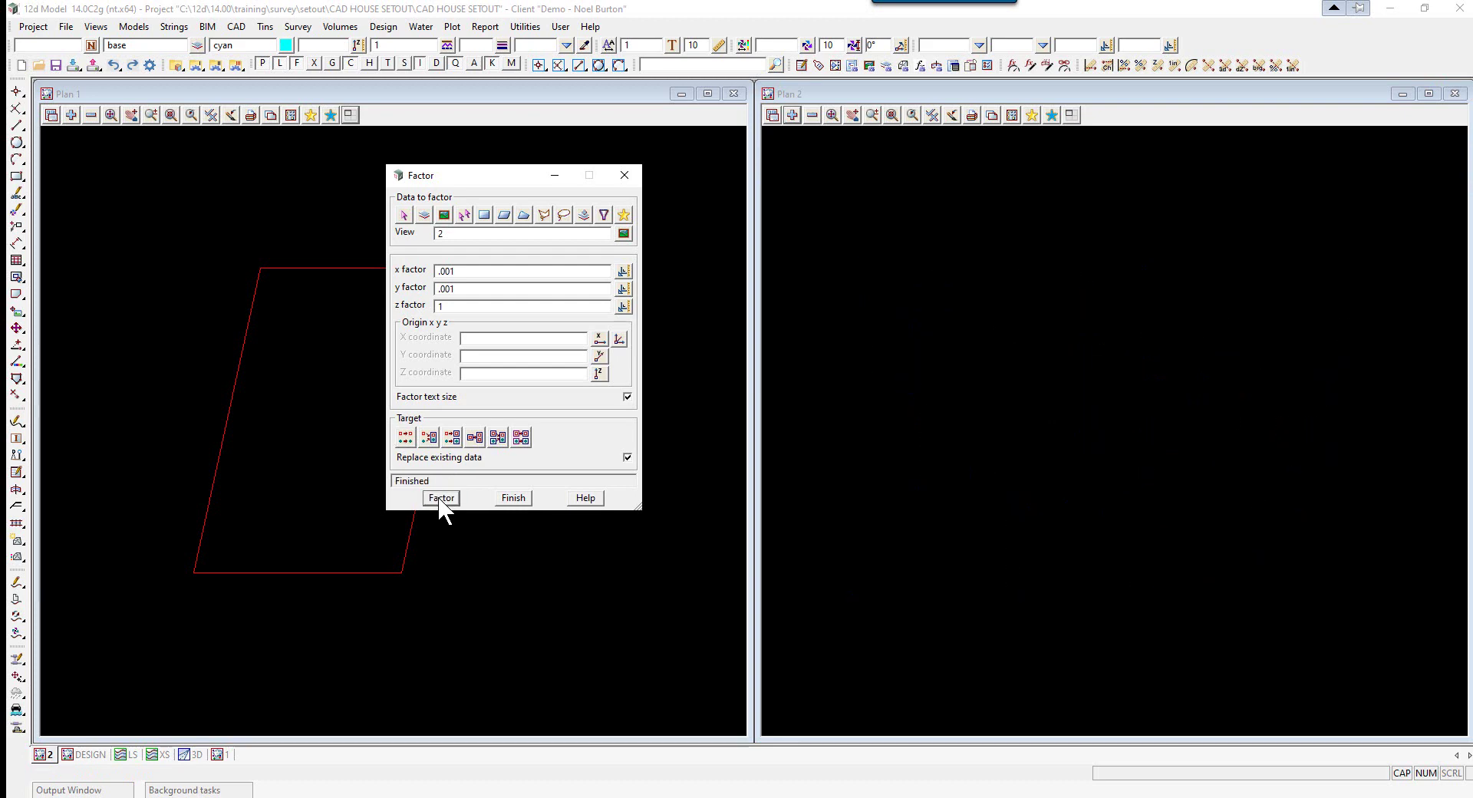
Fit the scaled house in Plan 2, inquire its bottom line, and close the Factor dialog
click(832, 116)
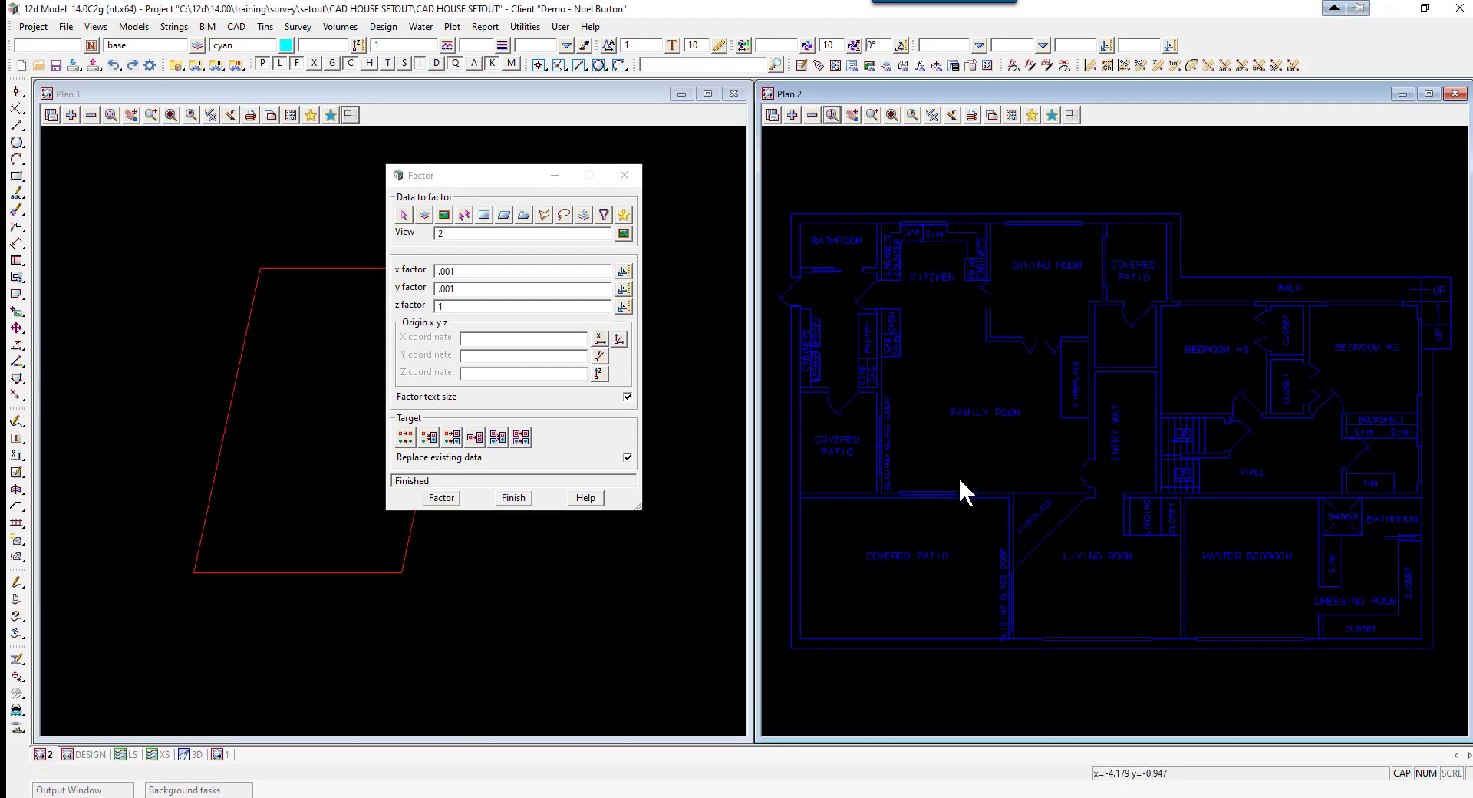
key(ctrl+i)
click(1030, 646)
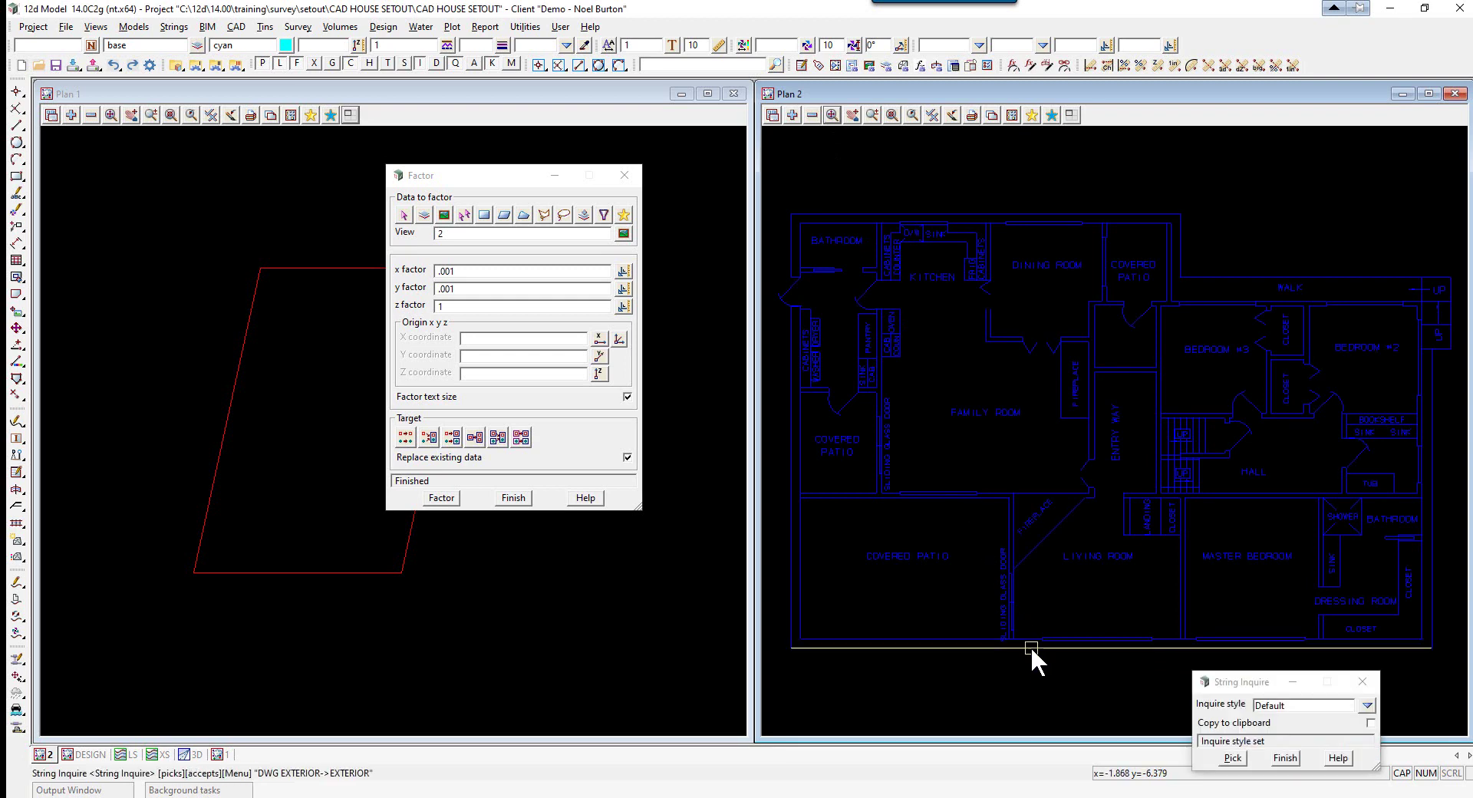
middle_click(1030, 646)
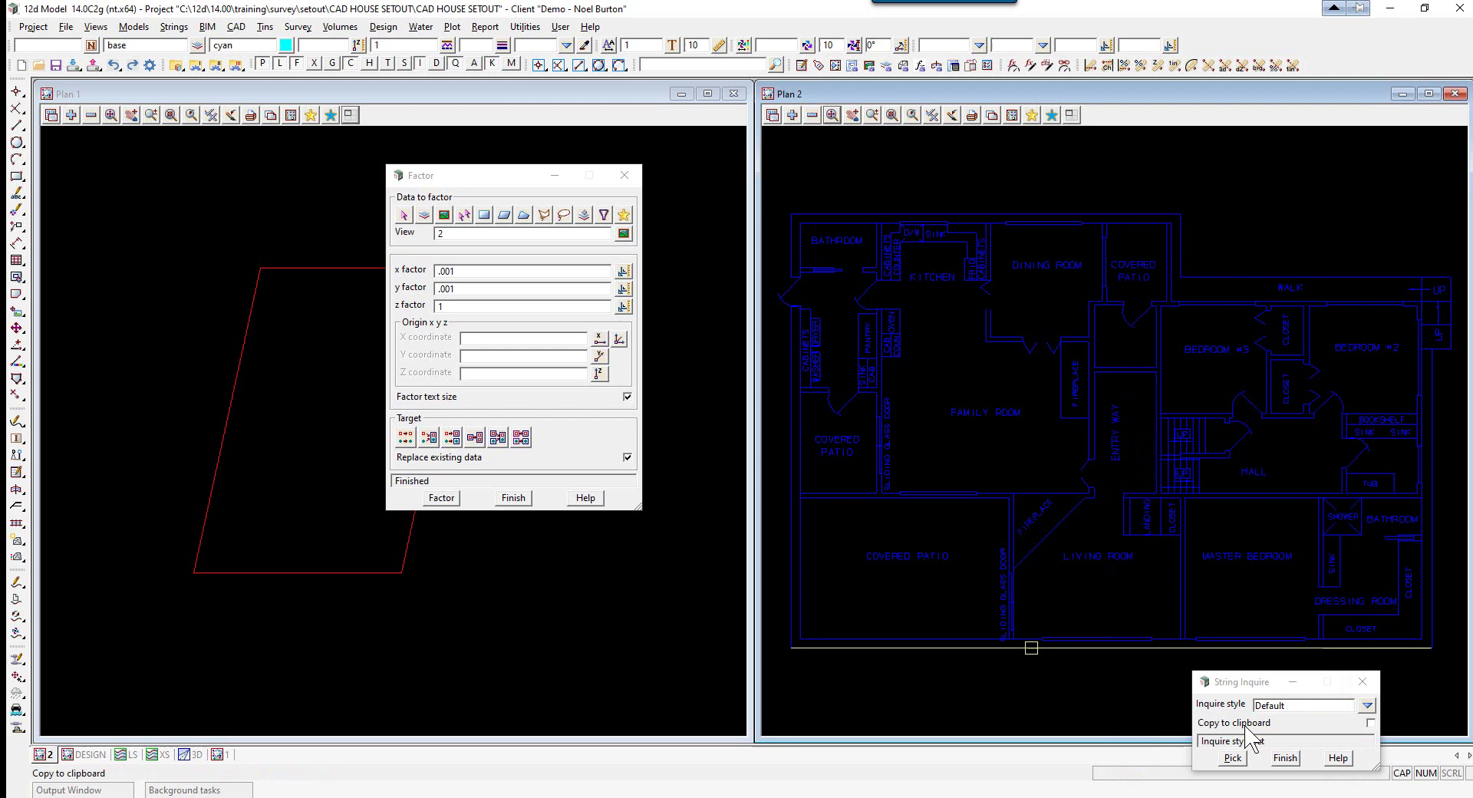
click(1286, 758)
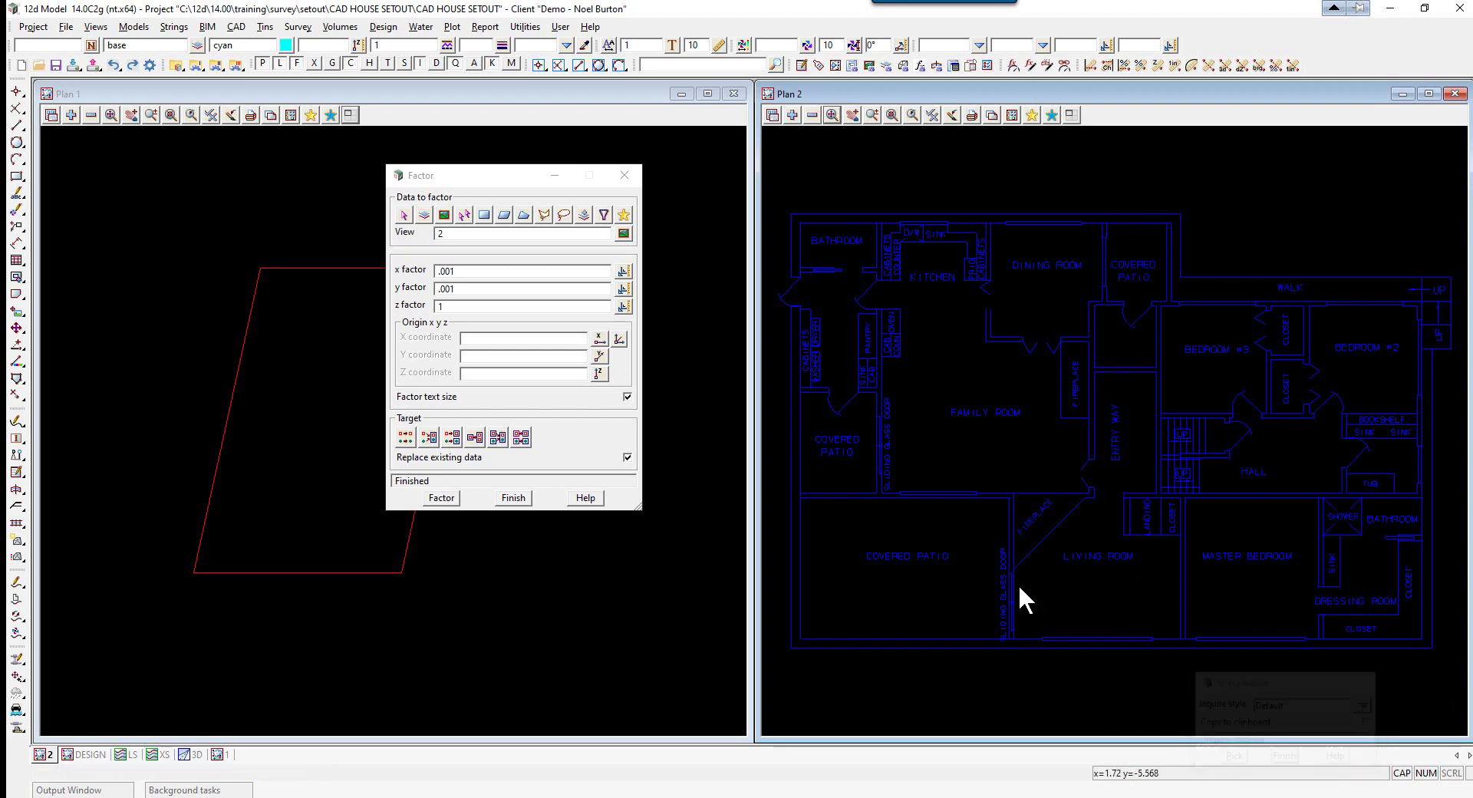
click(513, 497)
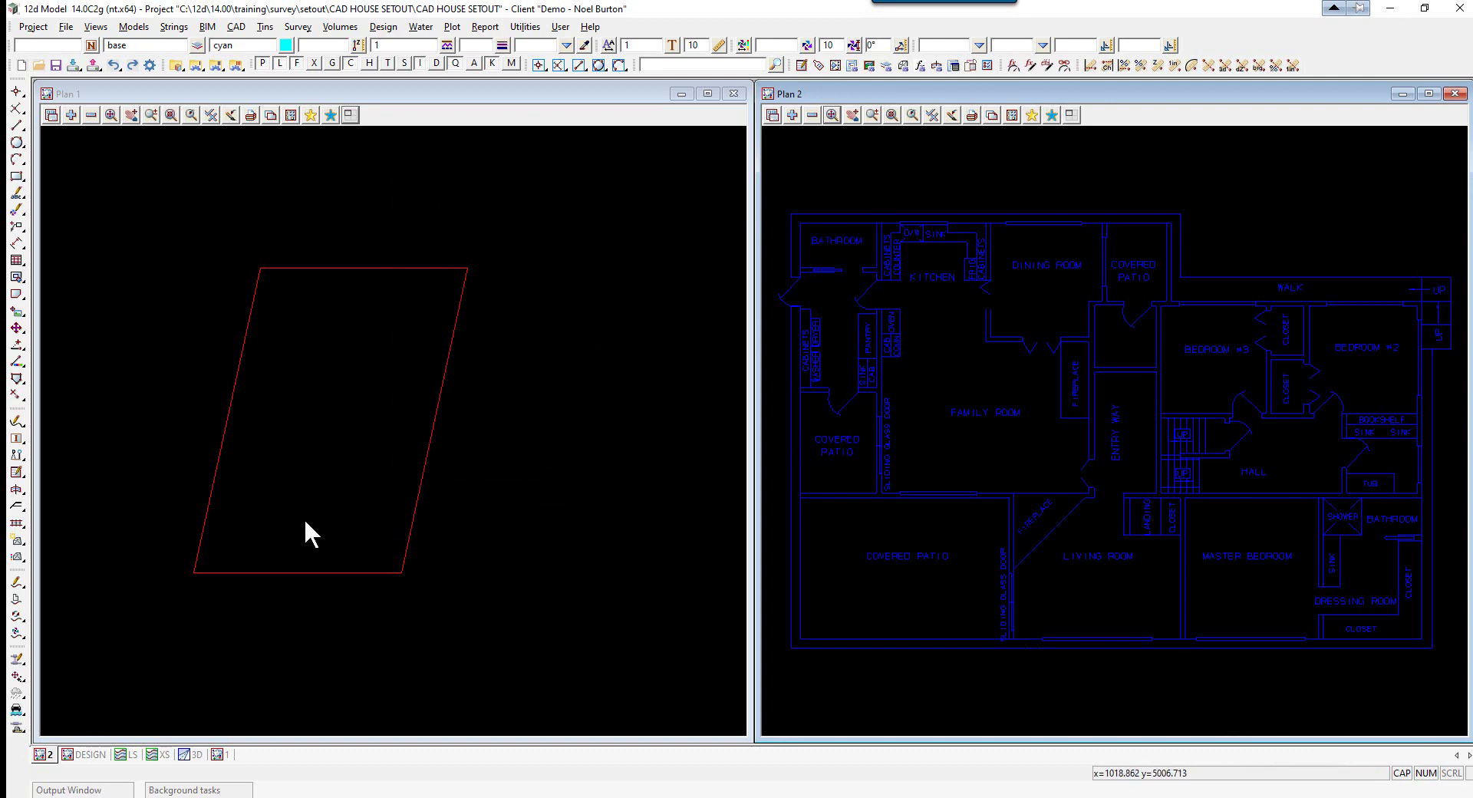
Start the Rotate tool with view 2 as the data to rotate
click(529, 29)
mouse_move(573, 272)
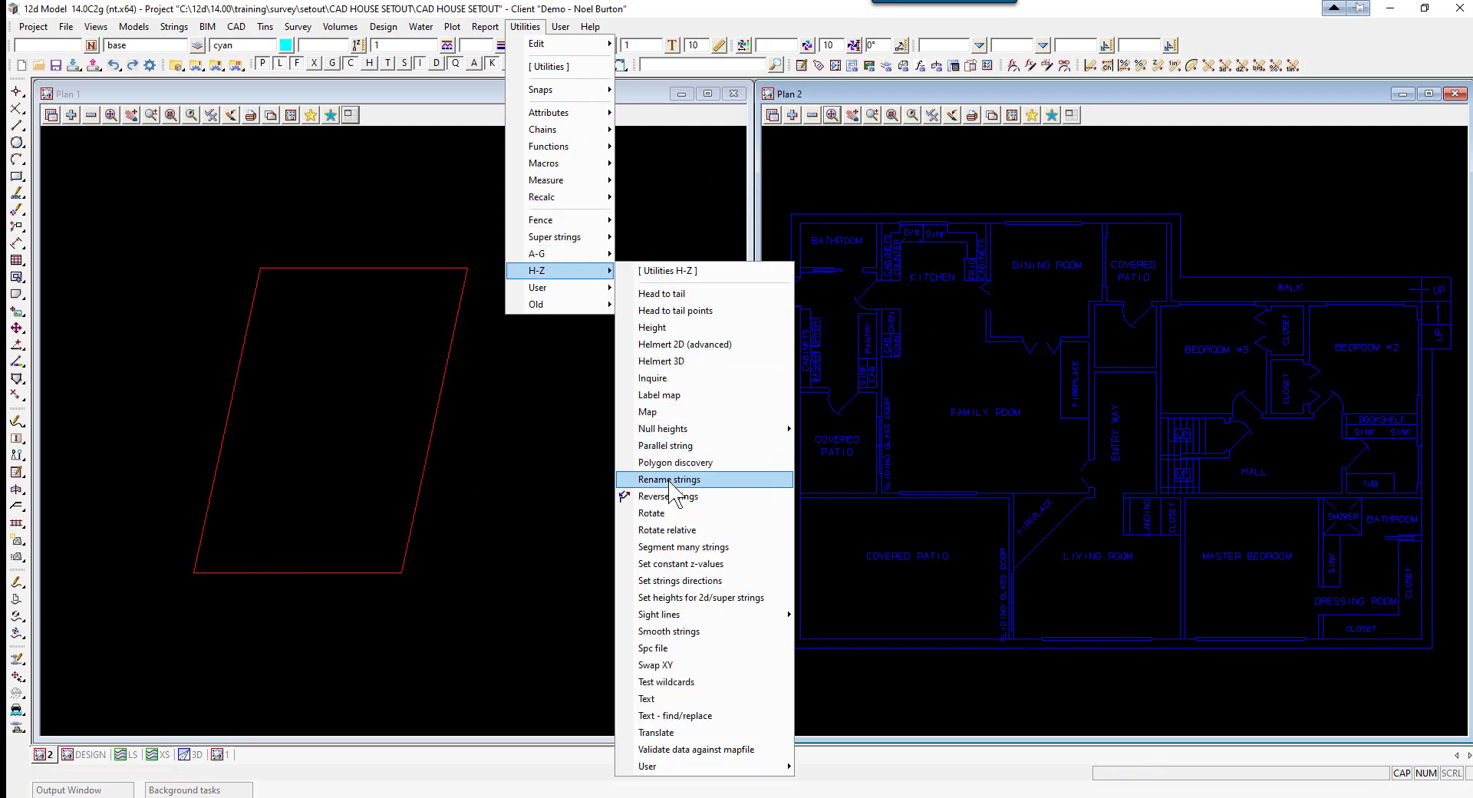
click(669, 512)
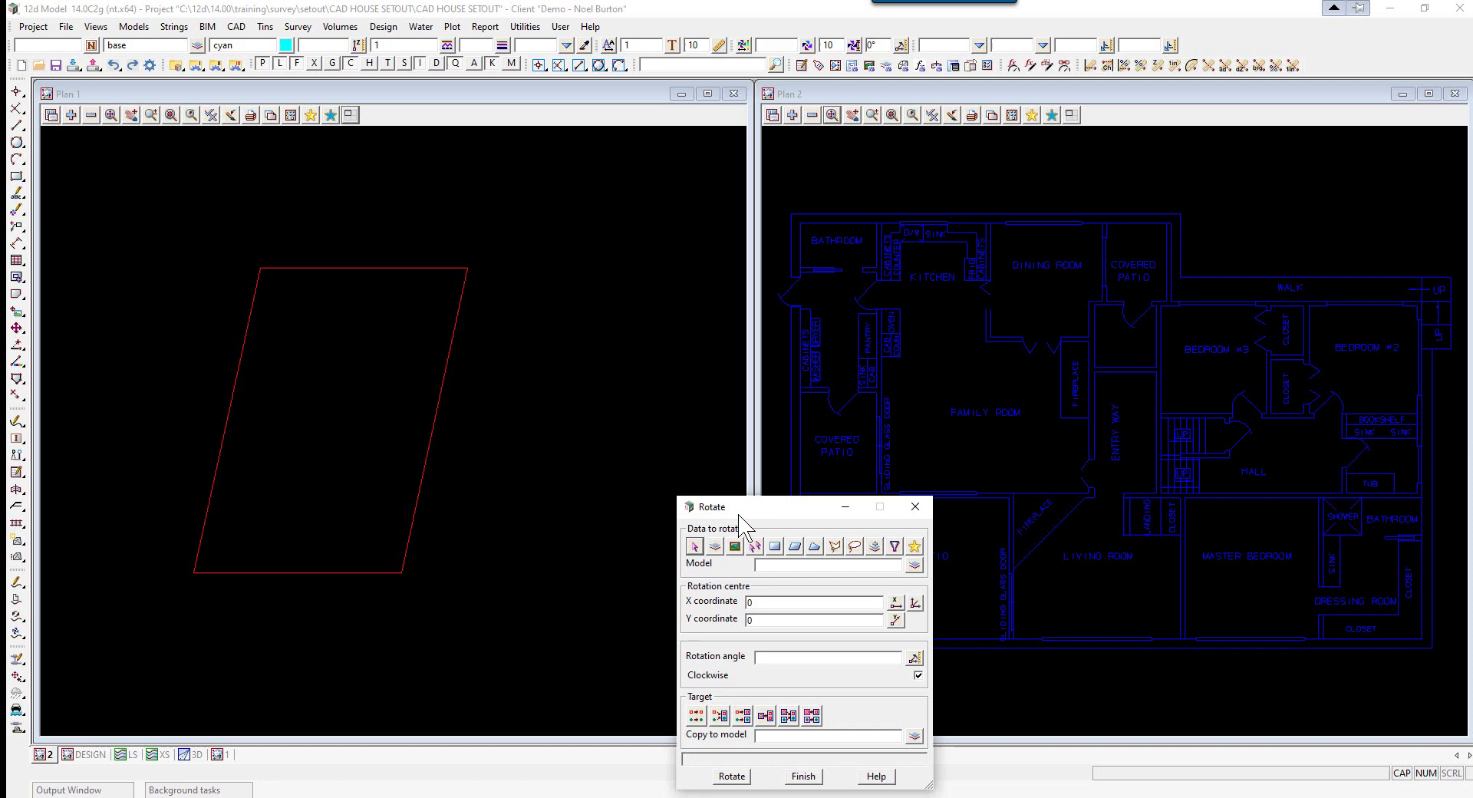
drag(739, 515, 584, 322)
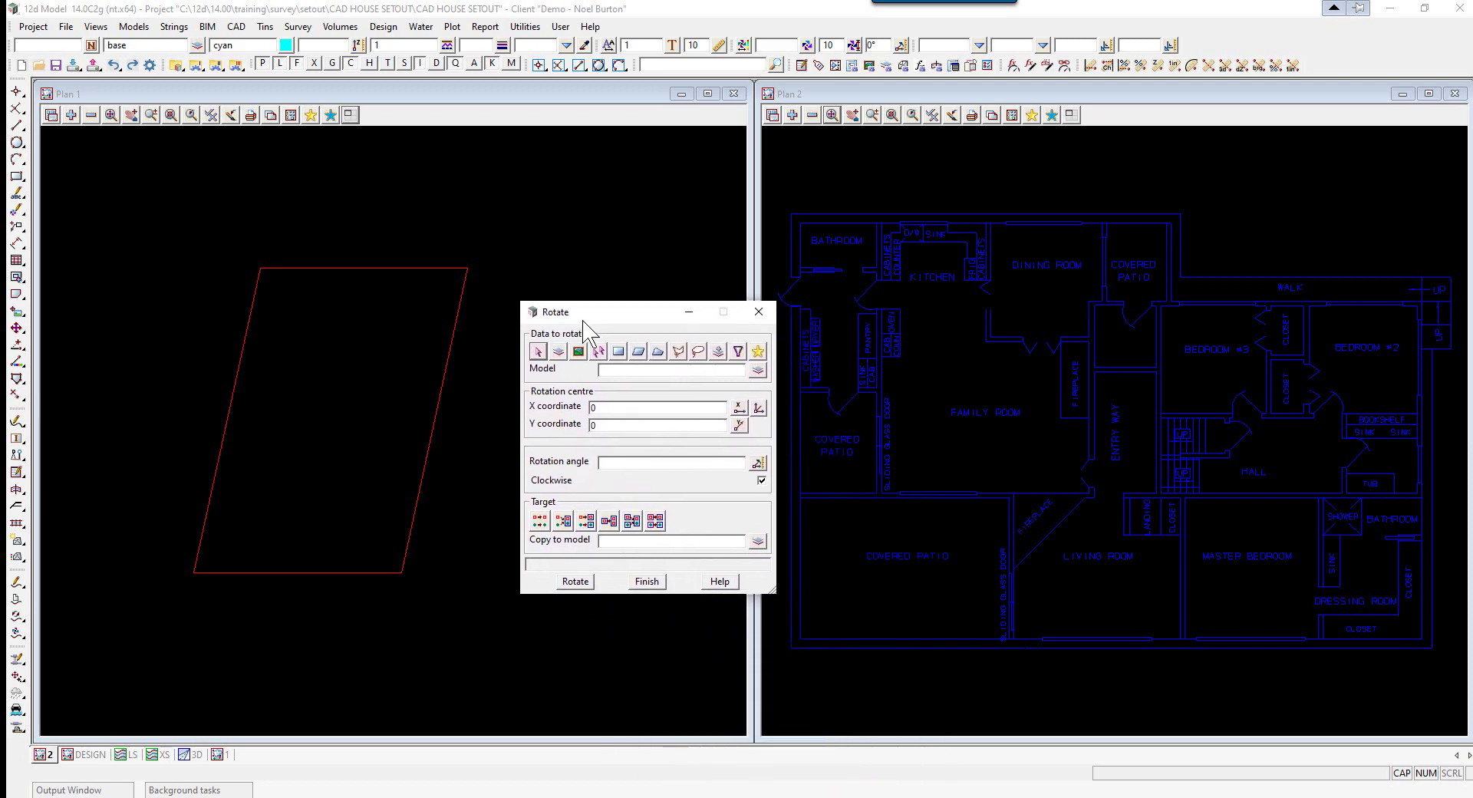
click(579, 351)
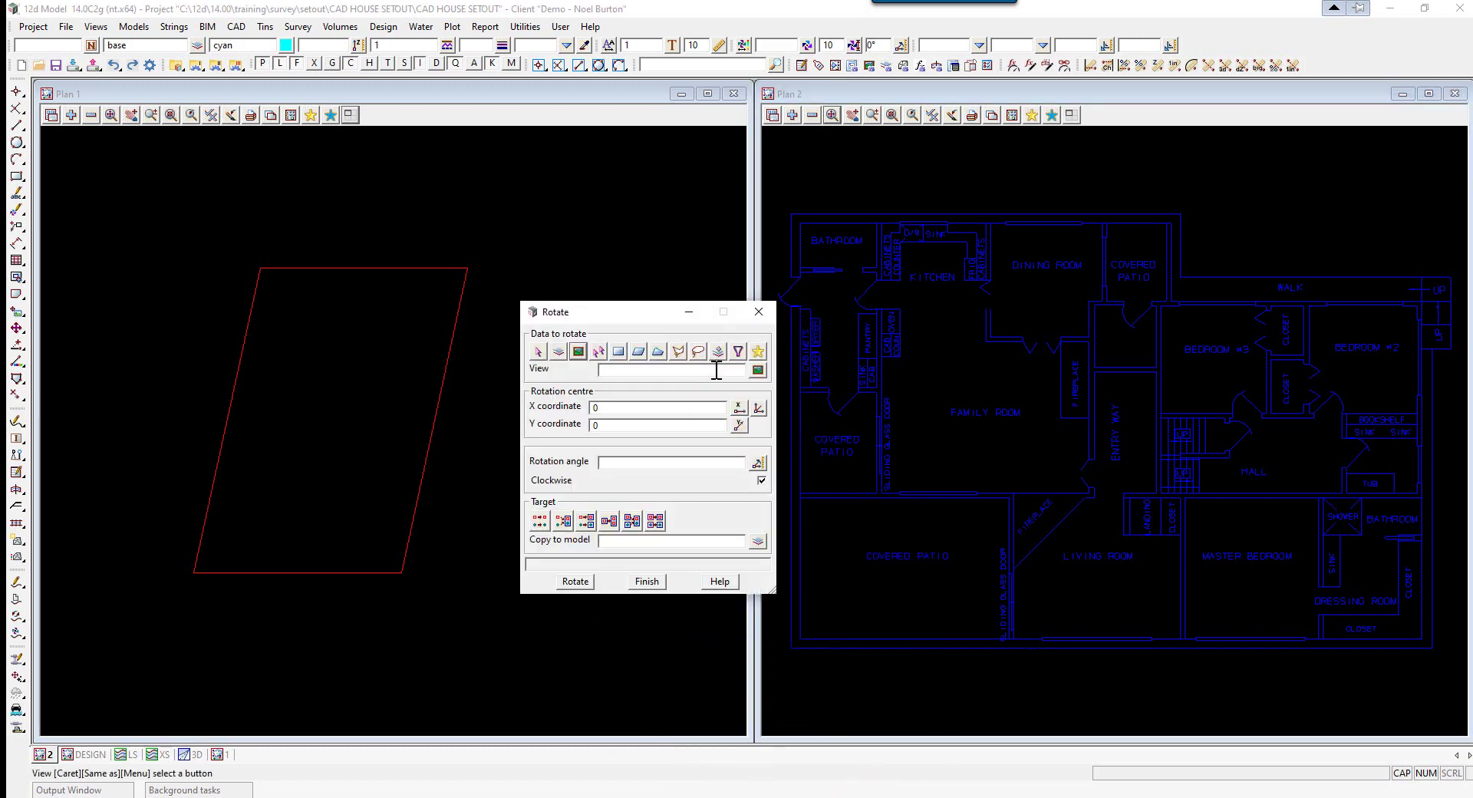
click(758, 370)
click(770, 400)
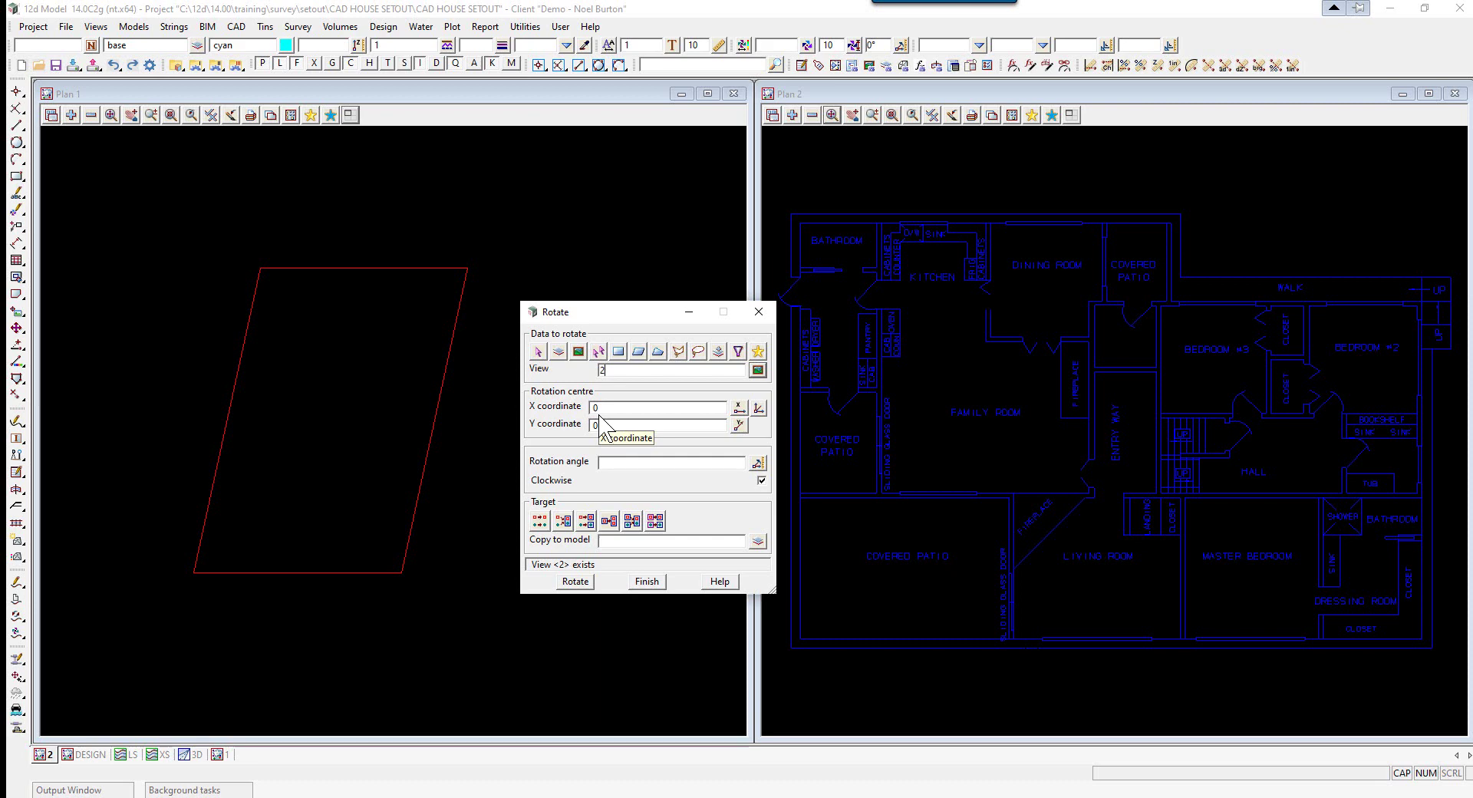
Rotate the house anticlockwise by 90.12.1810 (77°41'50") about the origin, replacing the original
click(614, 461)
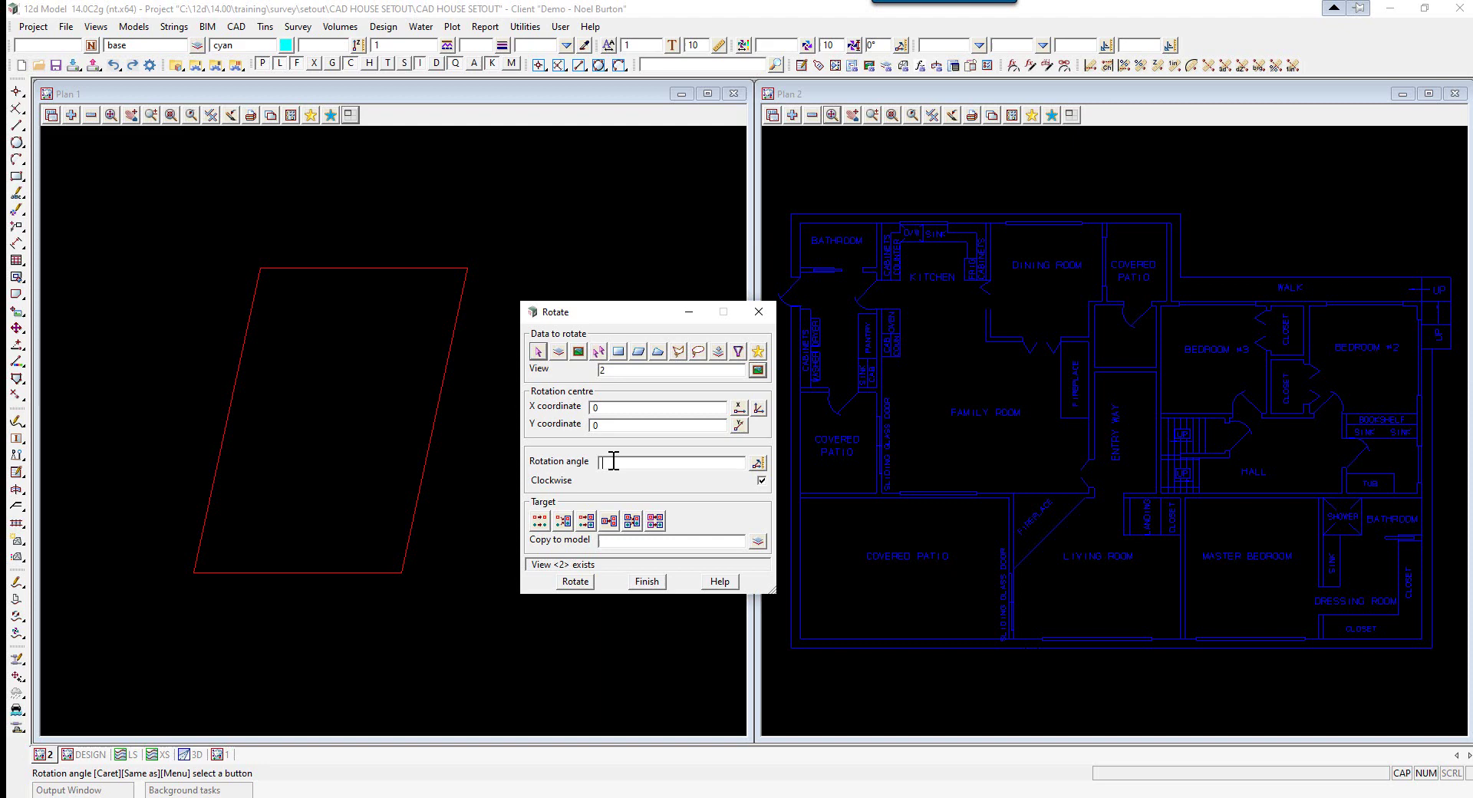
text(90)
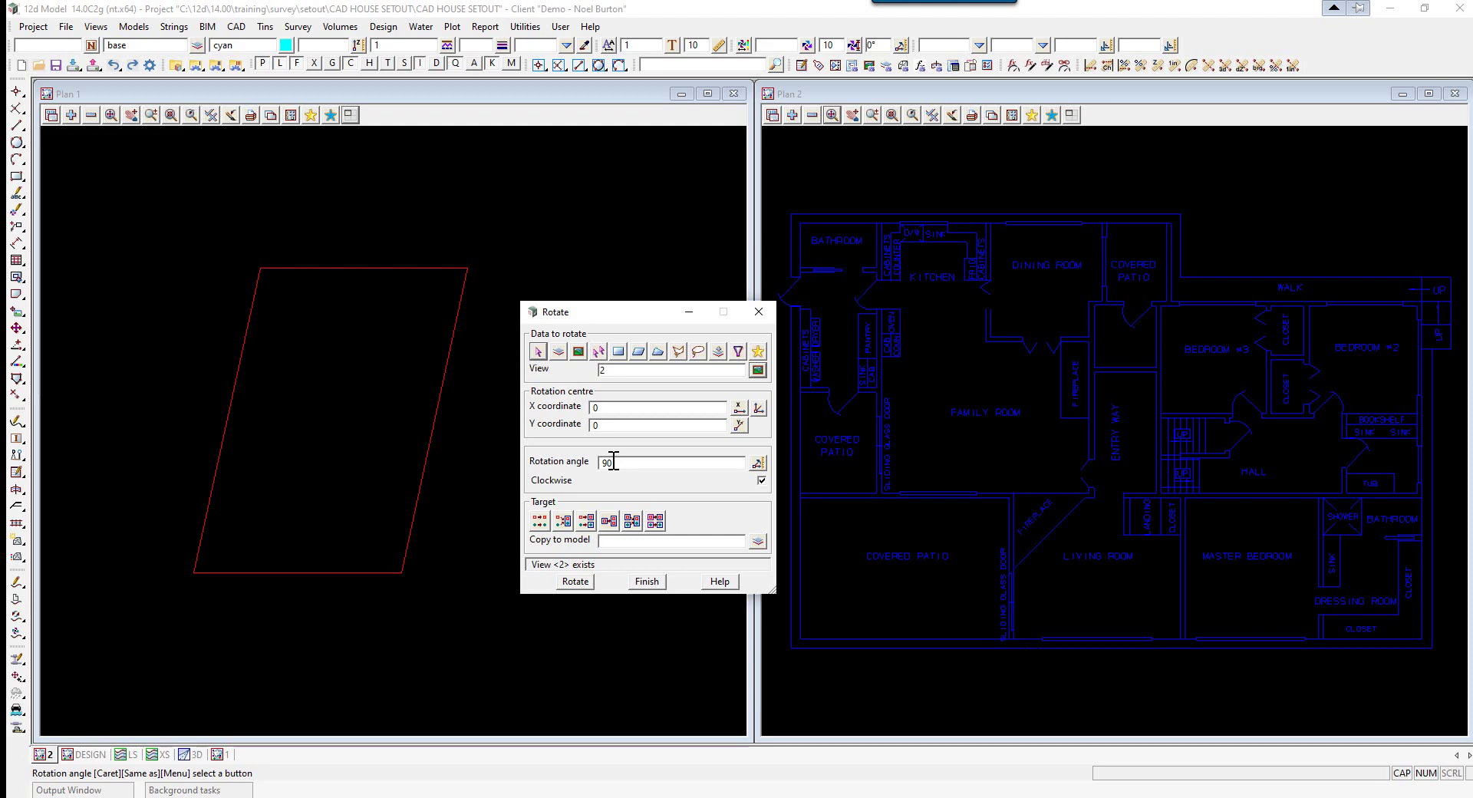
text(.12.1810)
key(Tab)
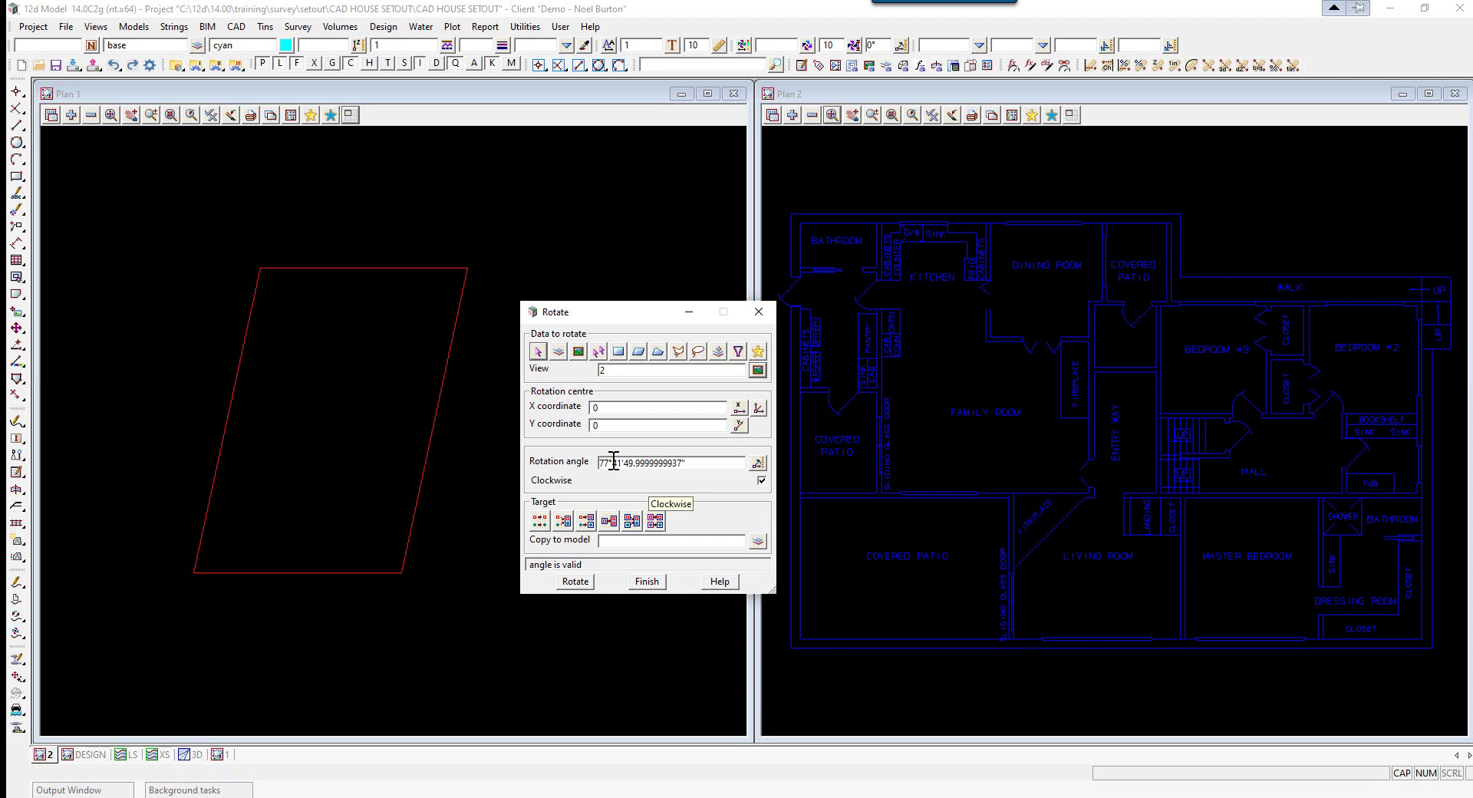
click(764, 481)
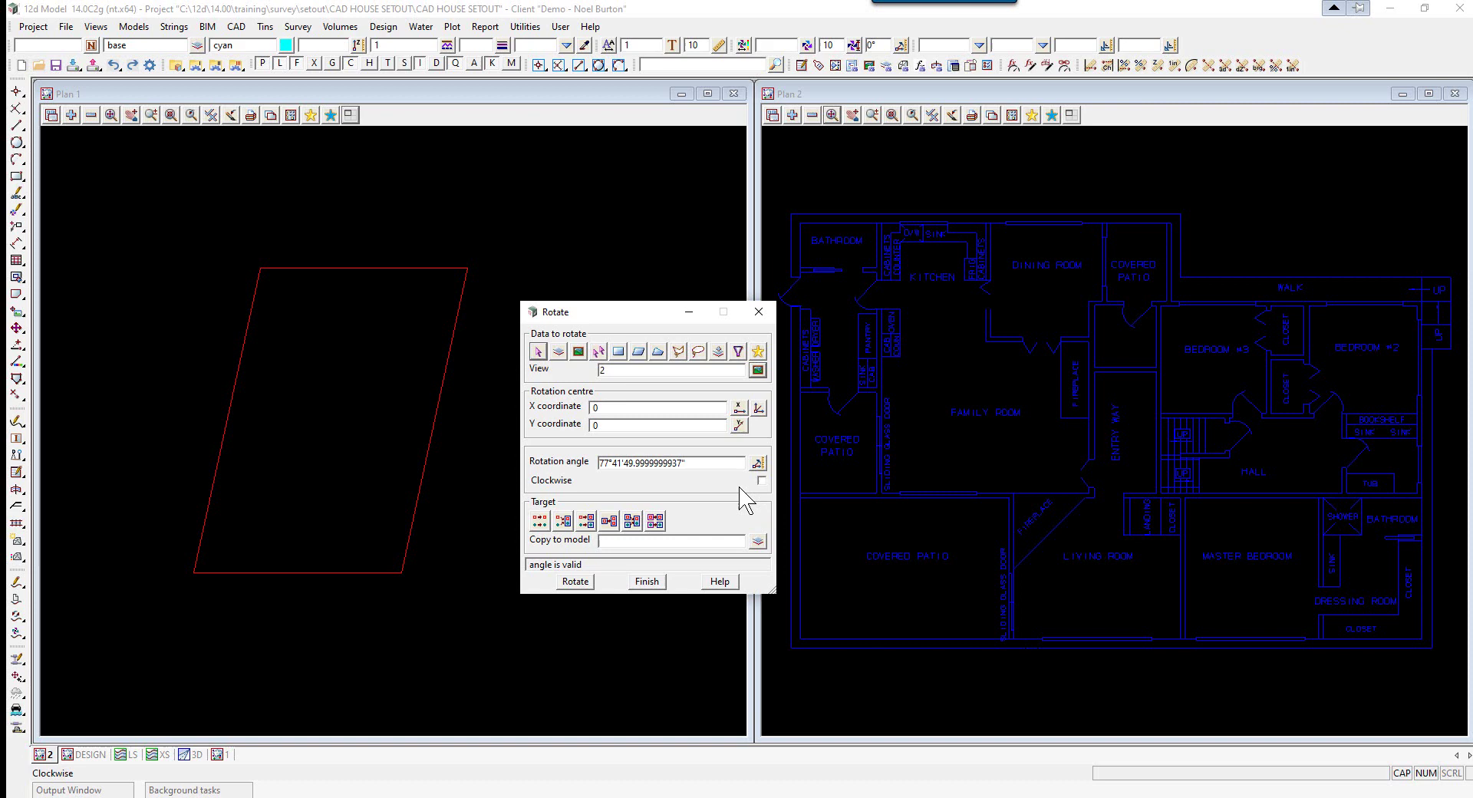
click(540, 521)
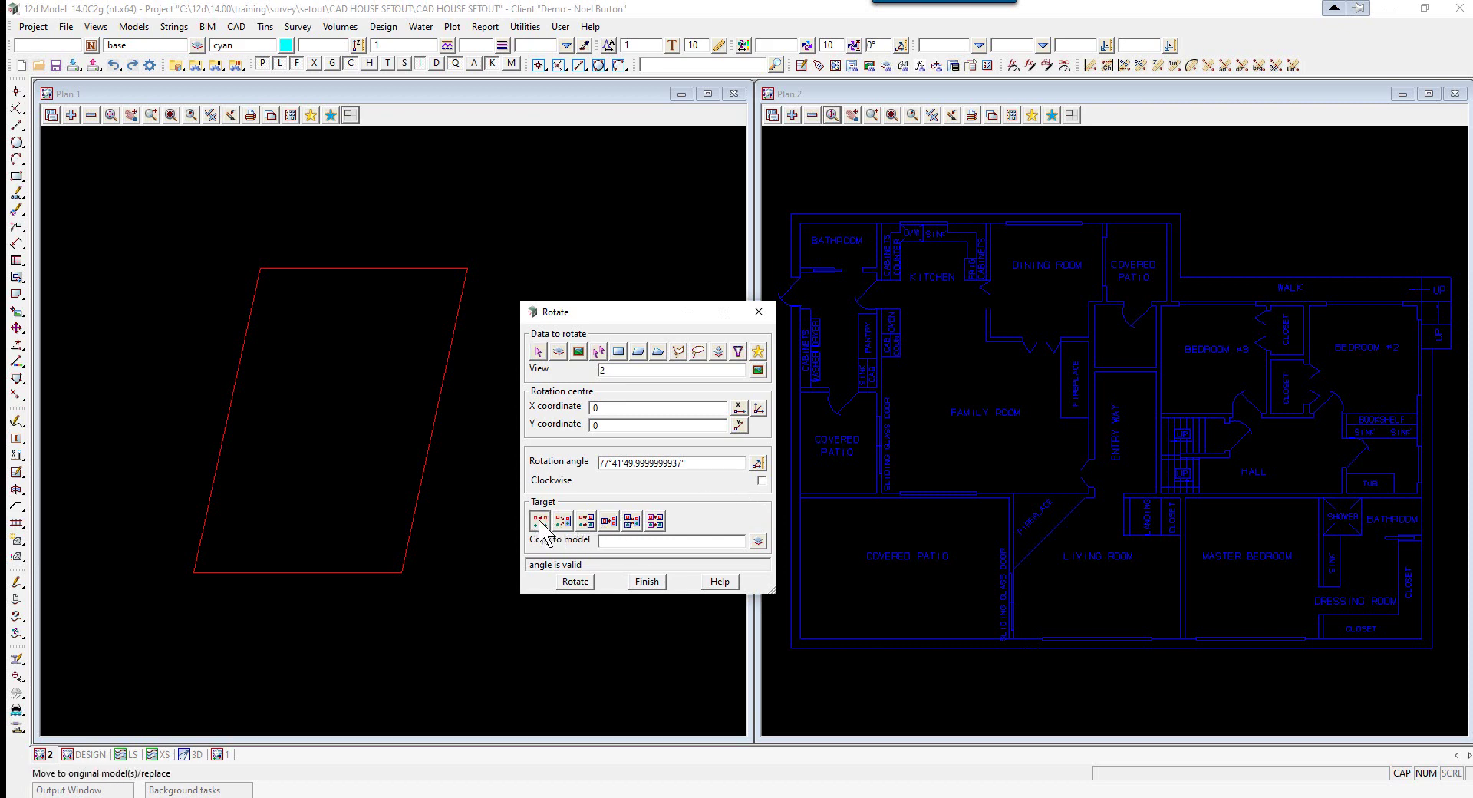
click(575, 582)
scroll(1061, 365, down, 1)
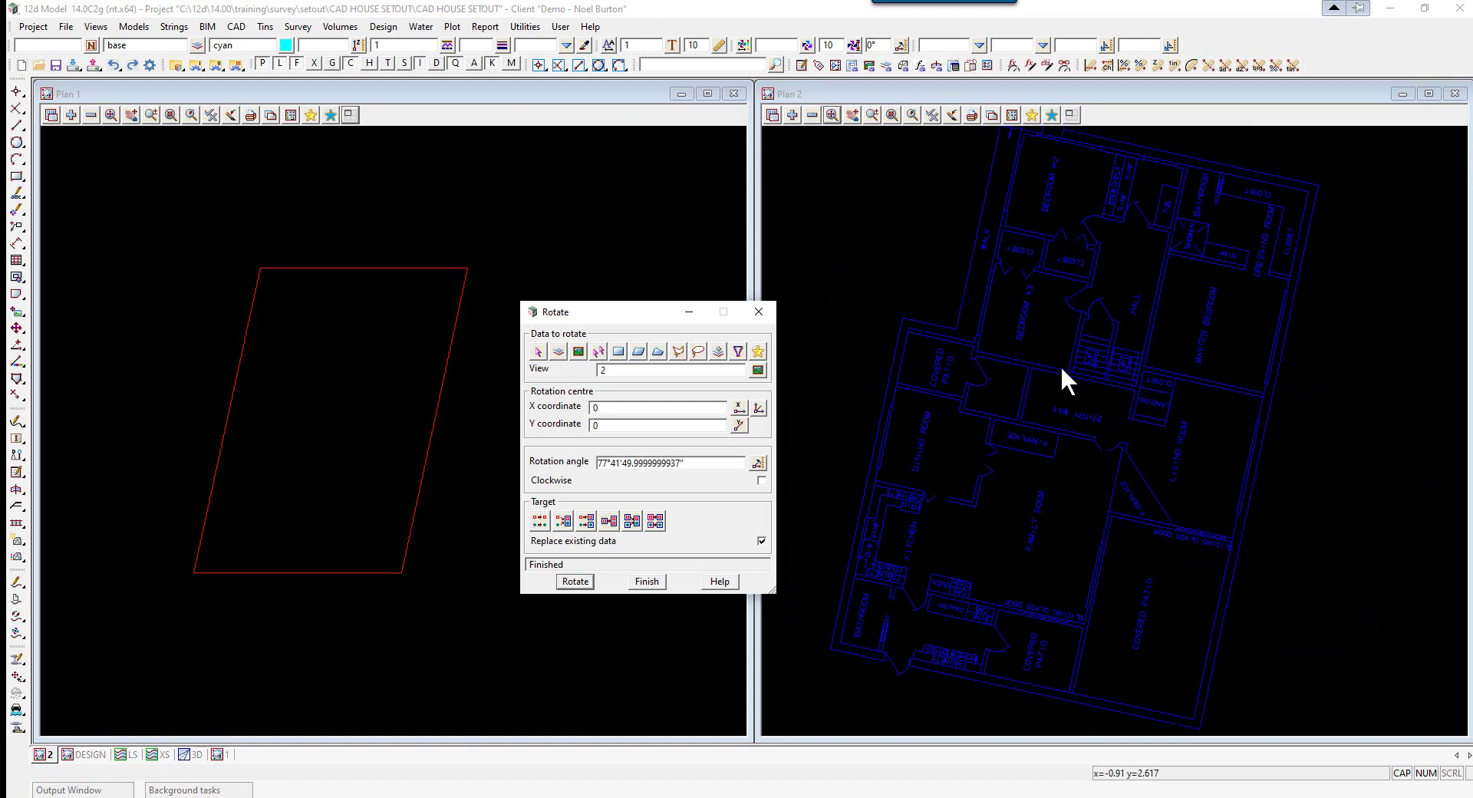
scroll(813, 579, up, 1)
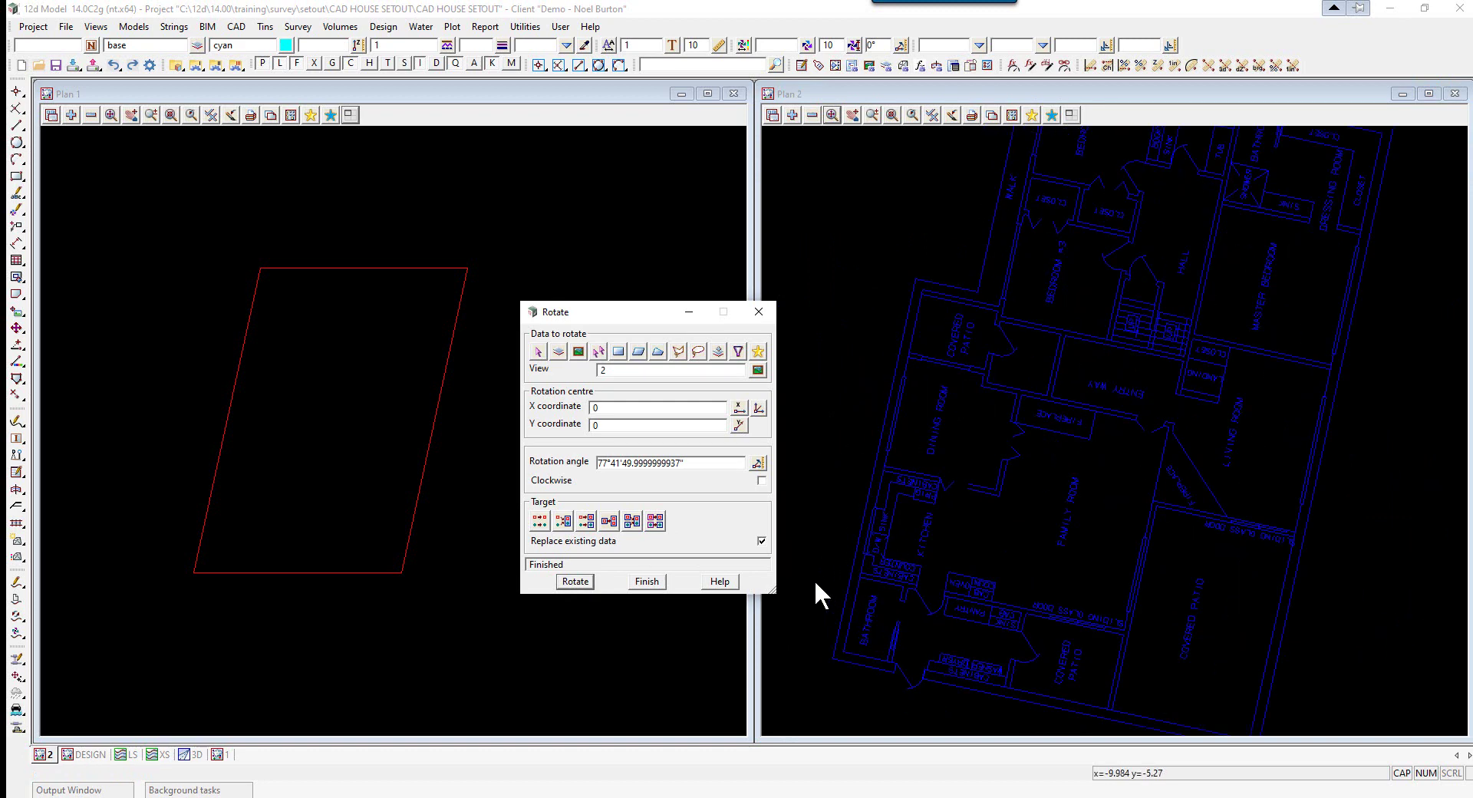
Inquire the red LOT boundary and the rotated house EXTERIOR line's bearing
click(813, 579)
click(223, 419)
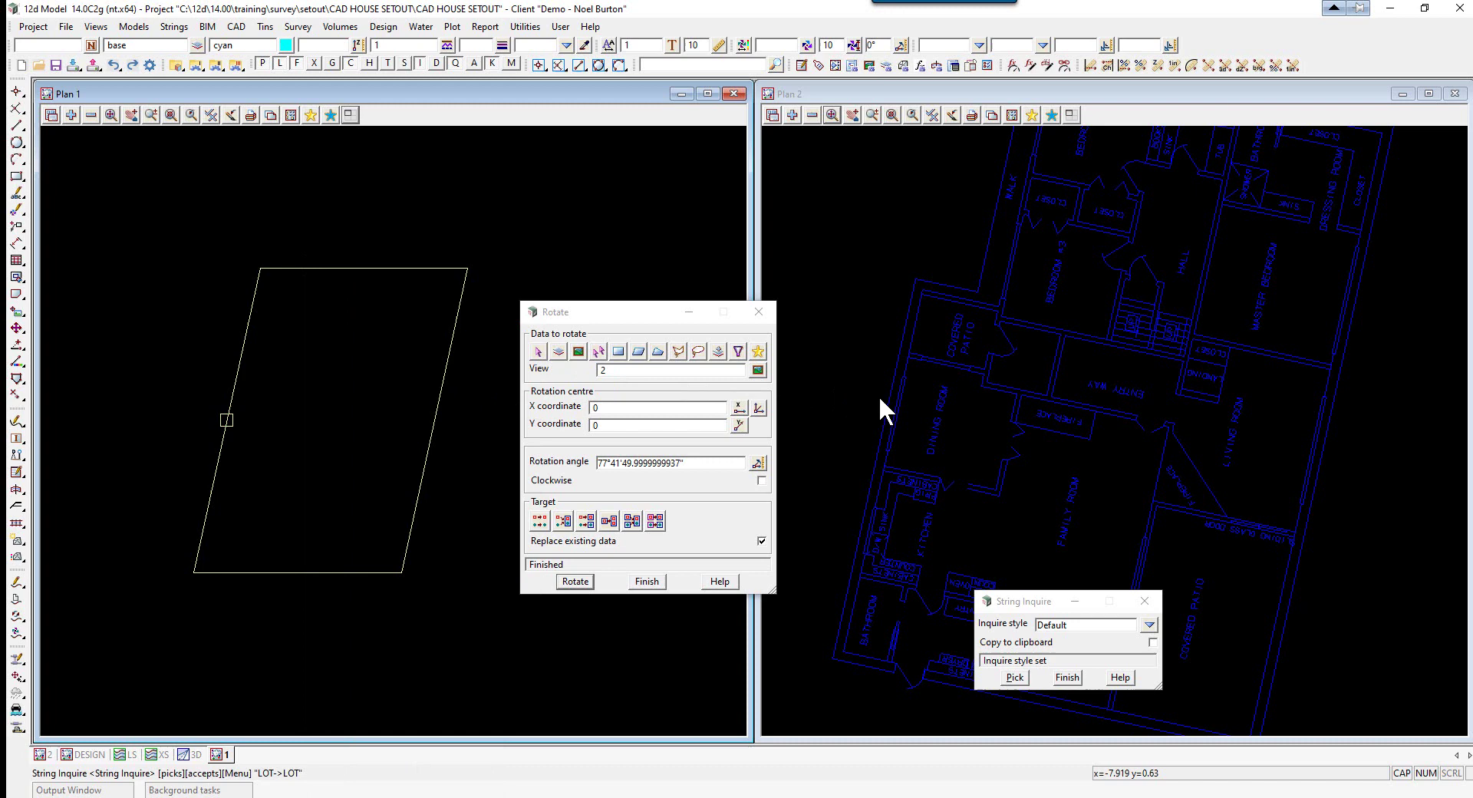
click(881, 399)
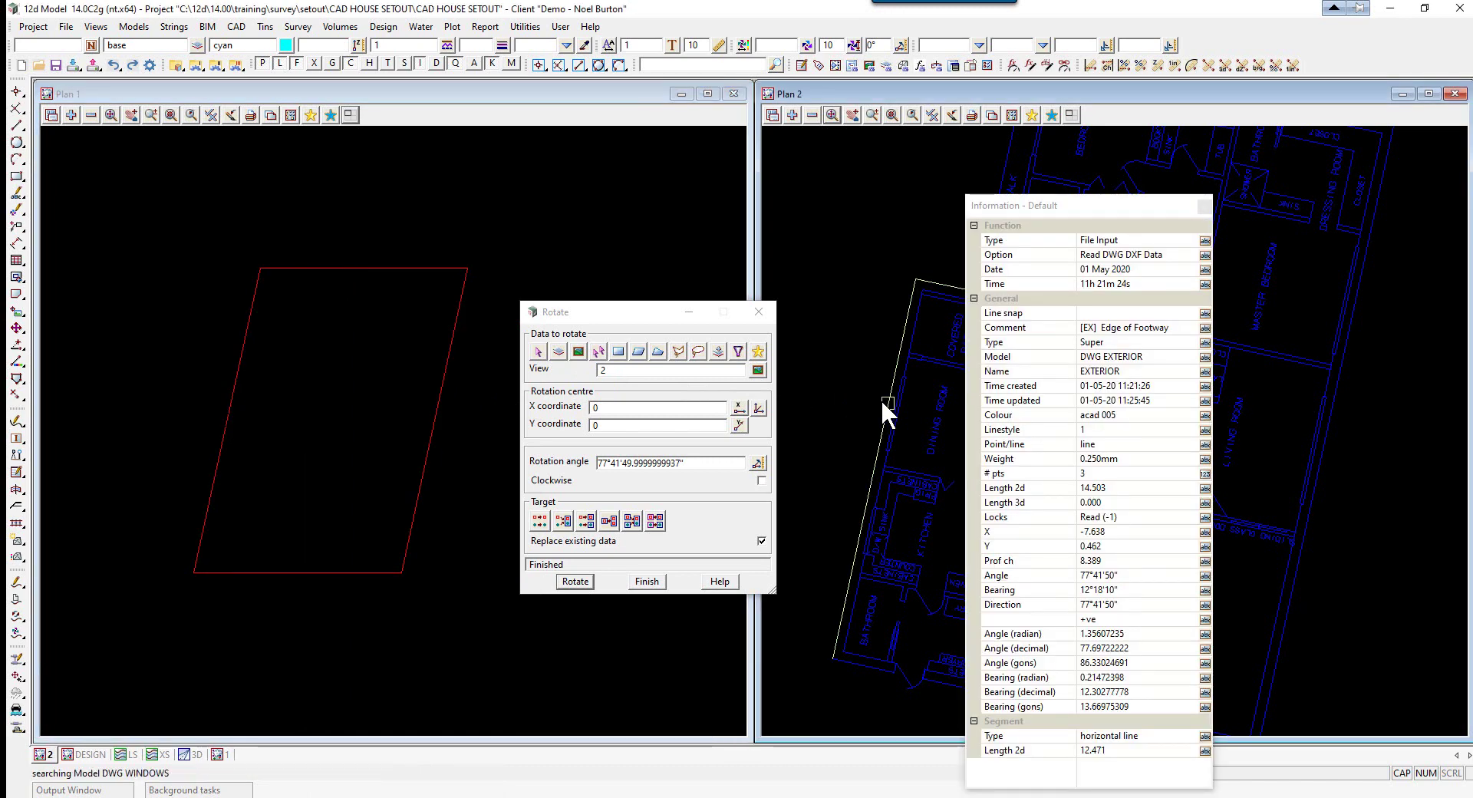
click(1067, 676)
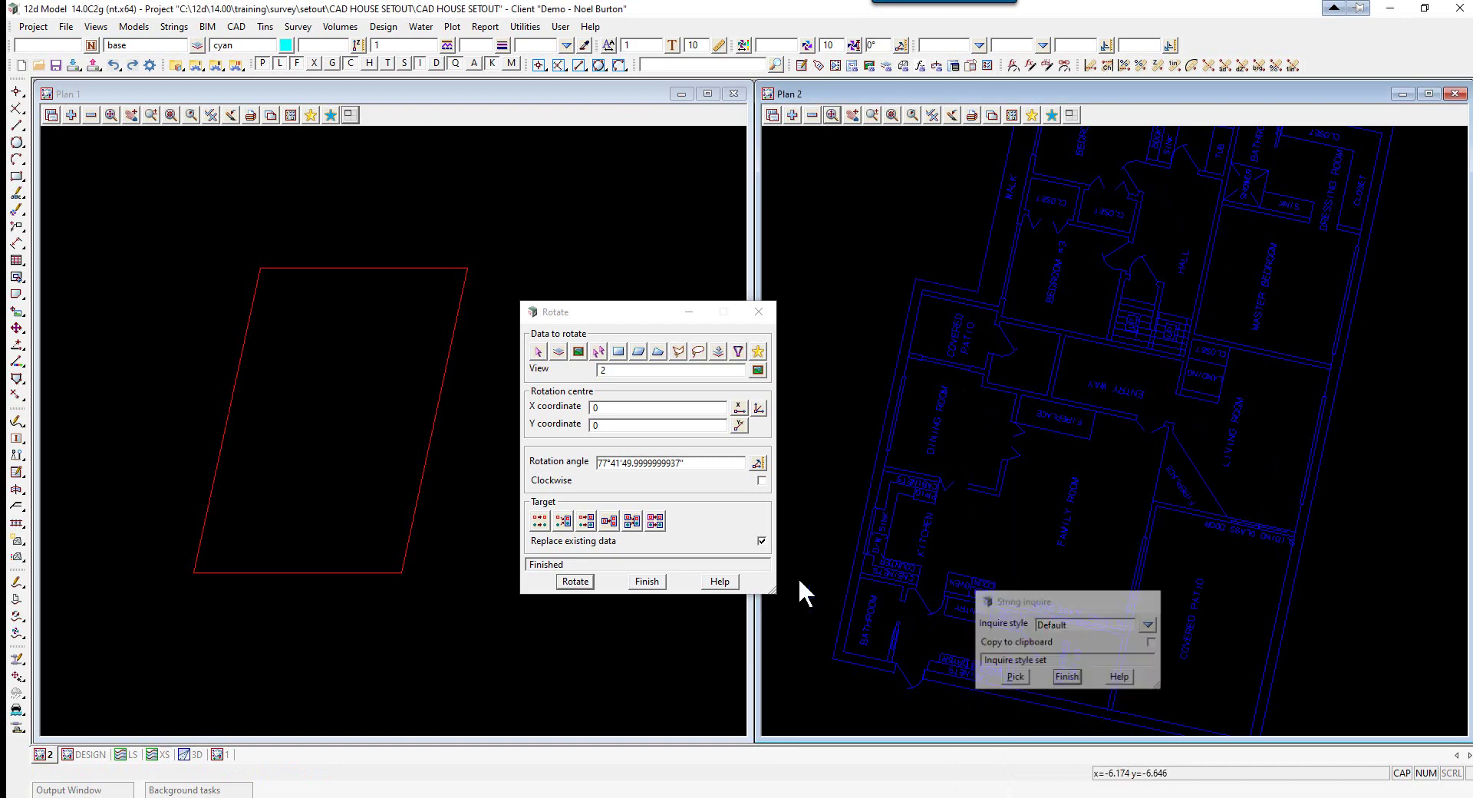
Close the Rotate dialog and zoom out to show the whole house in Plan 2
click(647, 583)
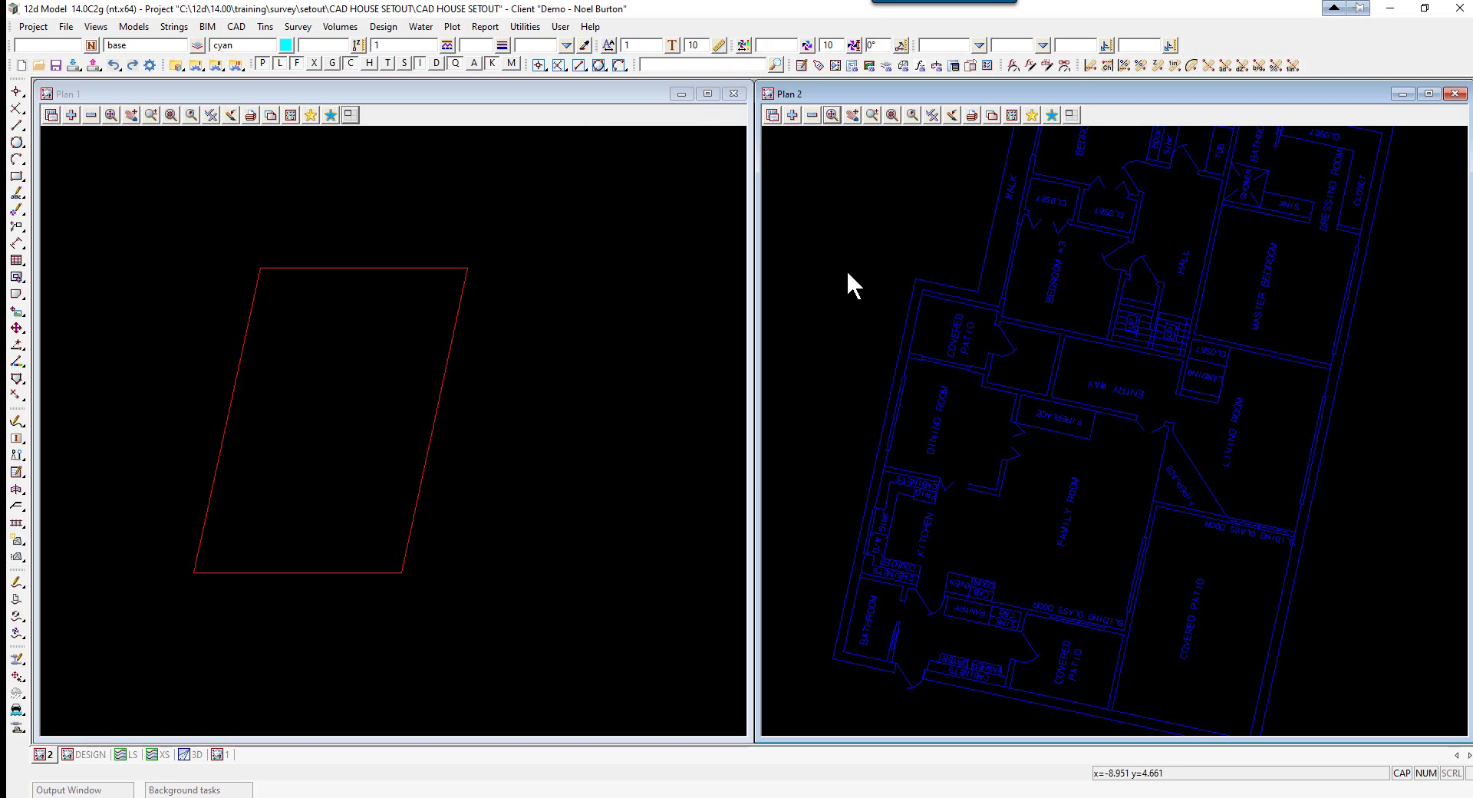
scroll(862, 567, down, 3)
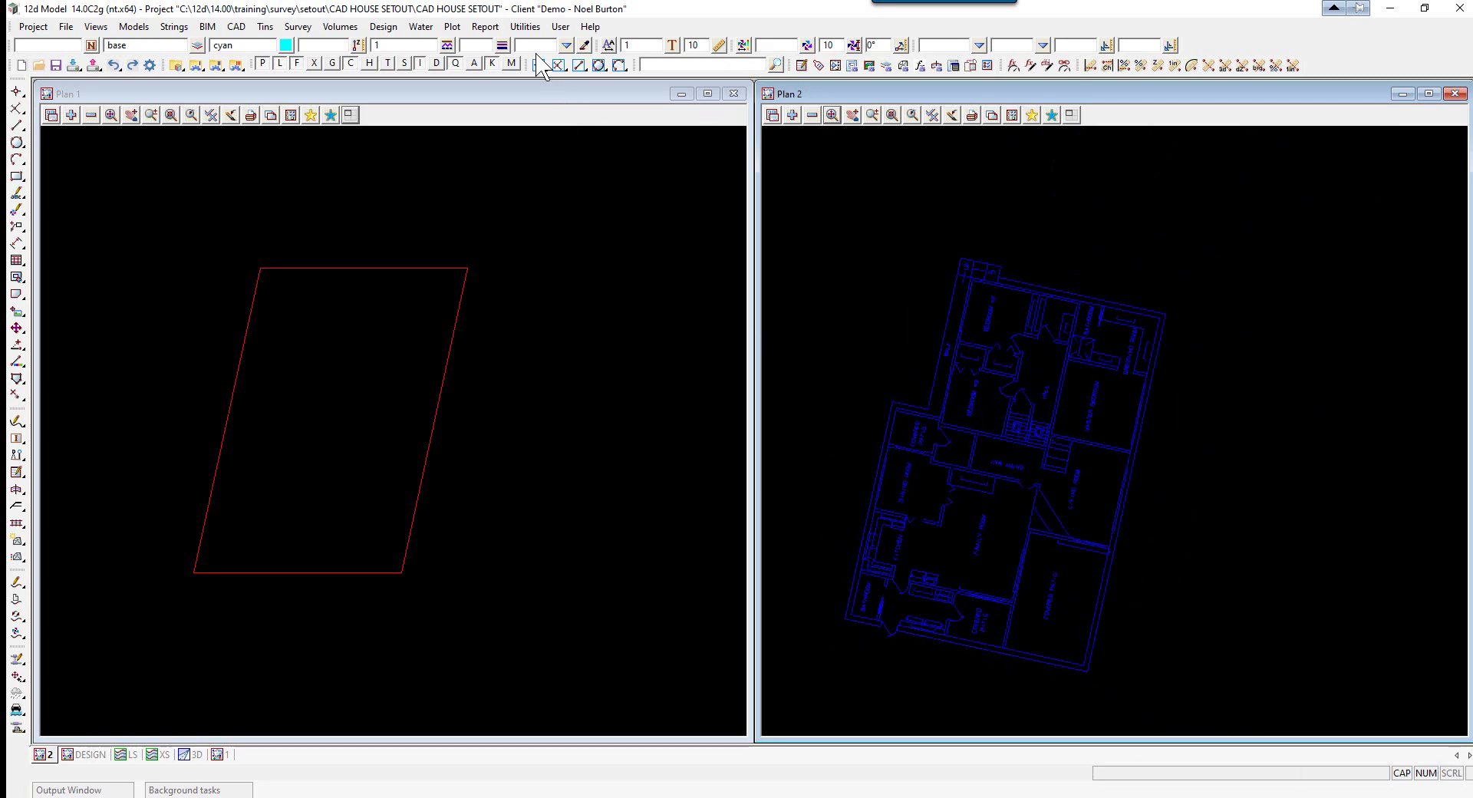
click(527, 28)
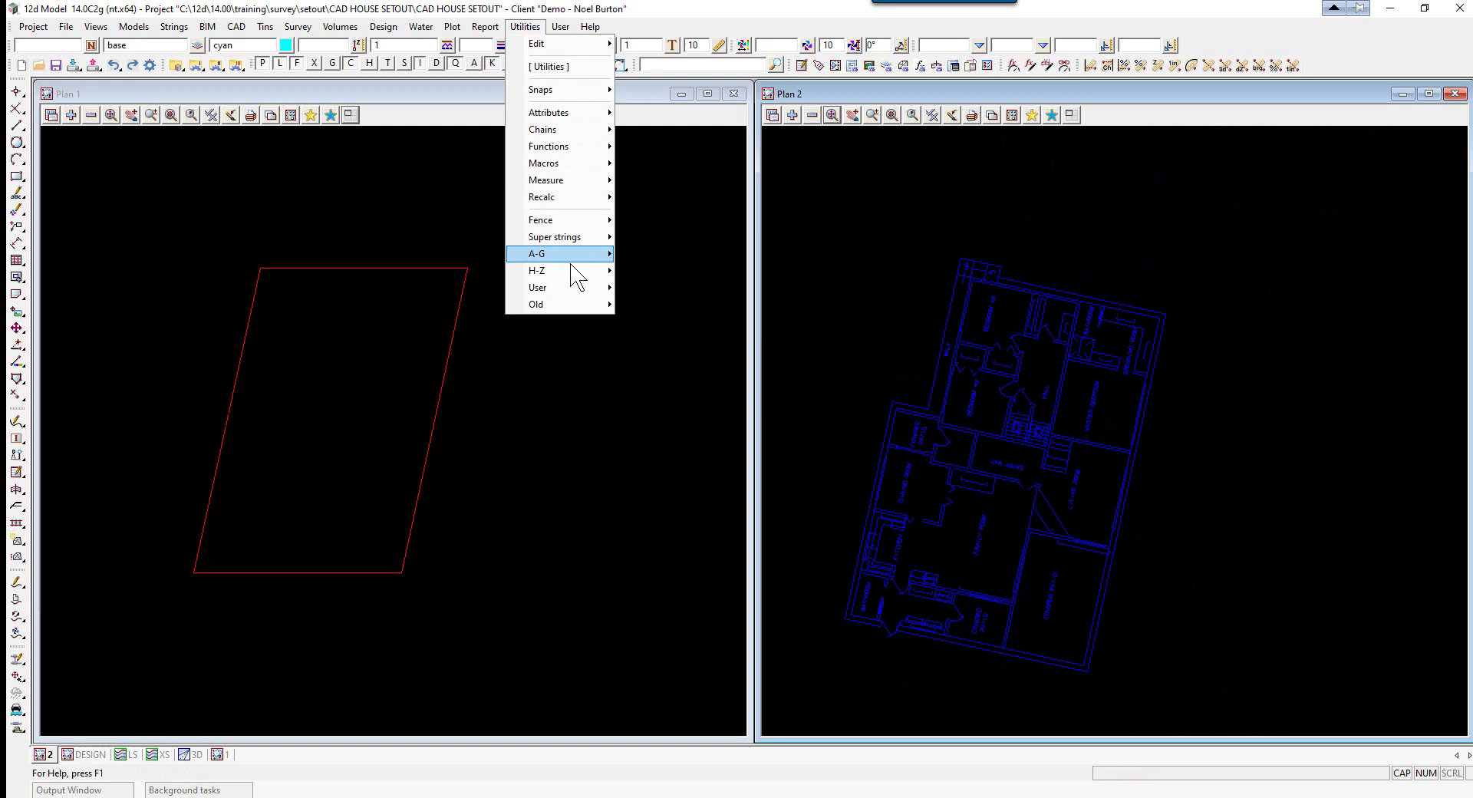
Start the Translate tool with view 2 as the data to move
mouse_move(577, 277)
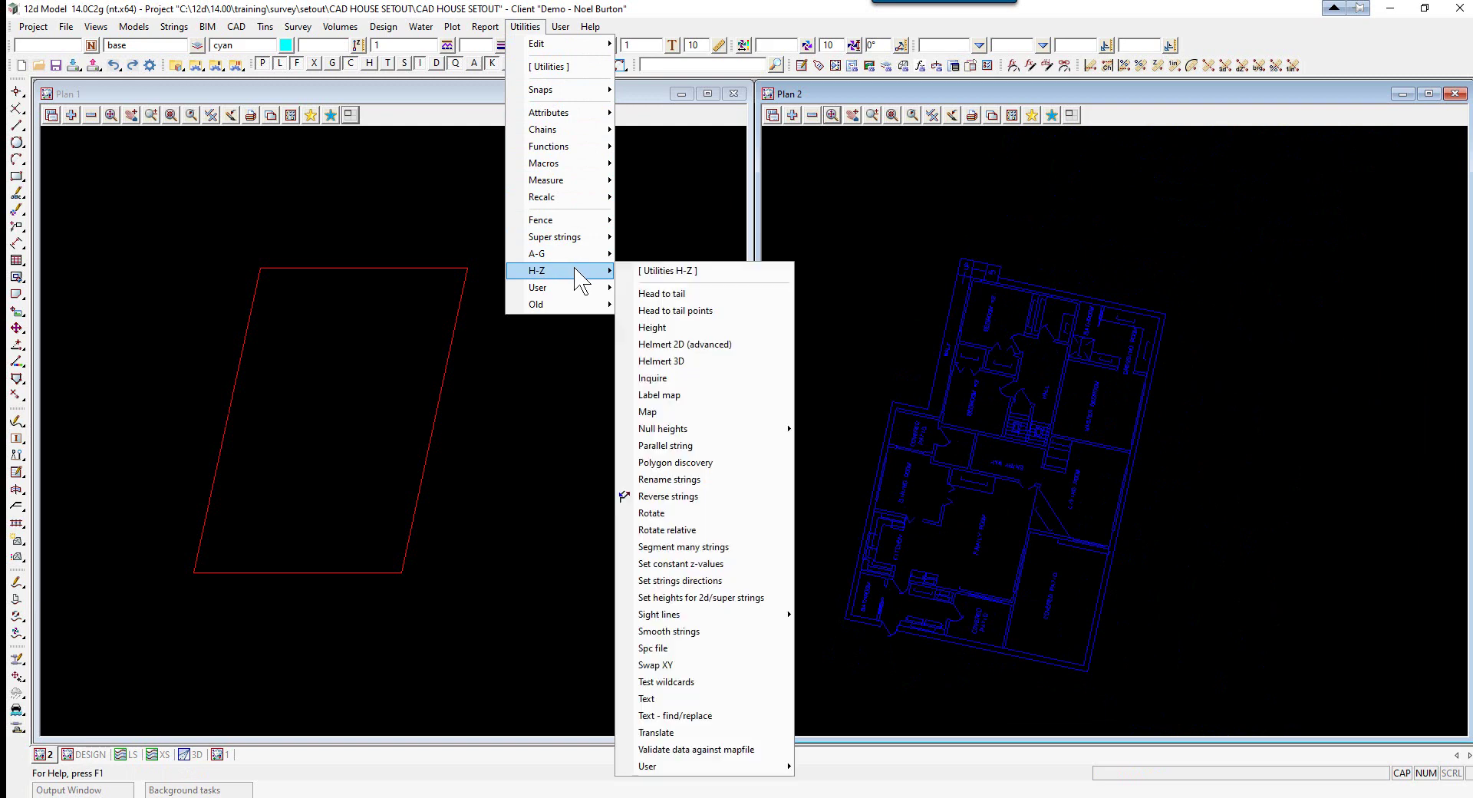
click(666, 733)
drag(738, 553, 687, 246)
click(681, 285)
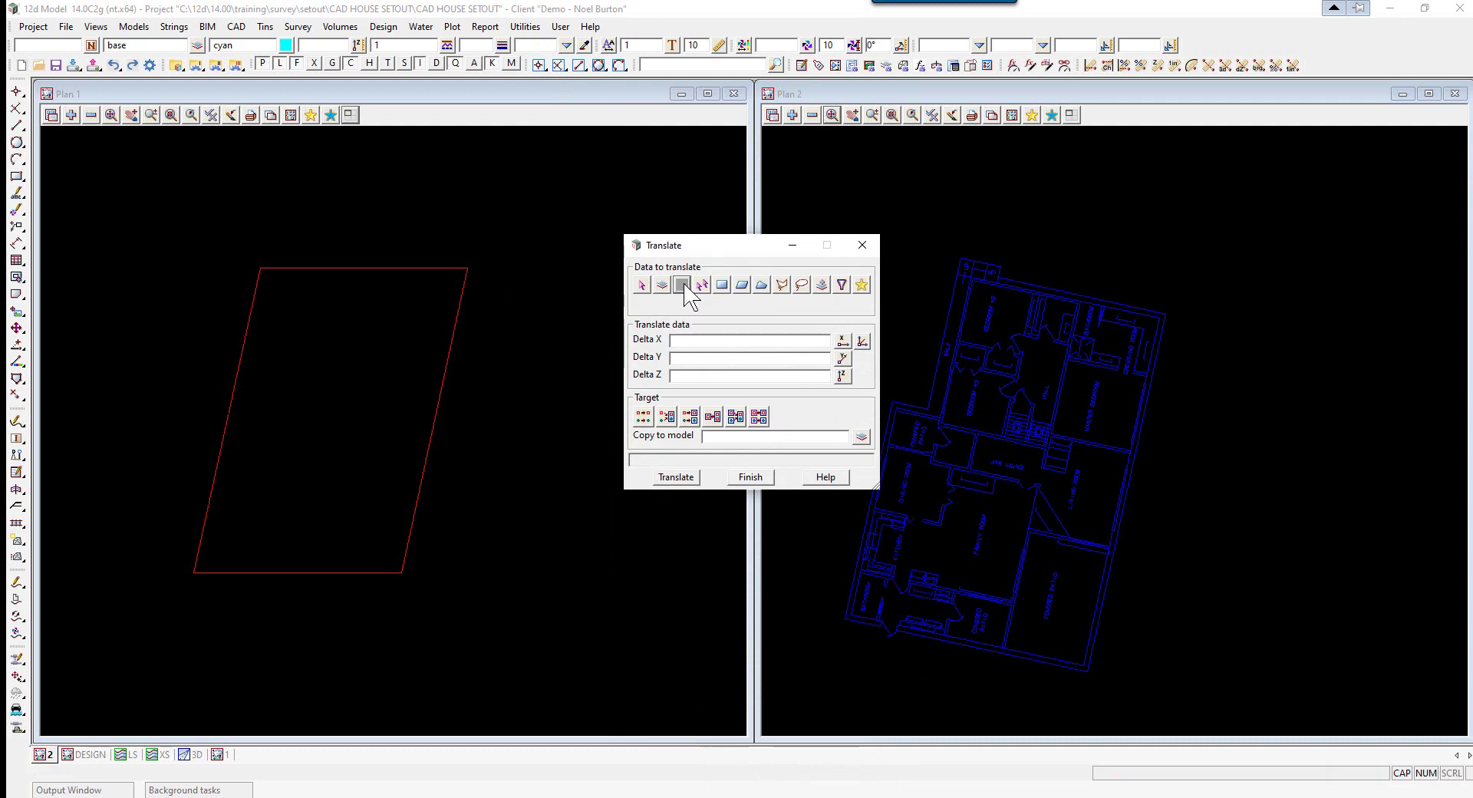
click(862, 303)
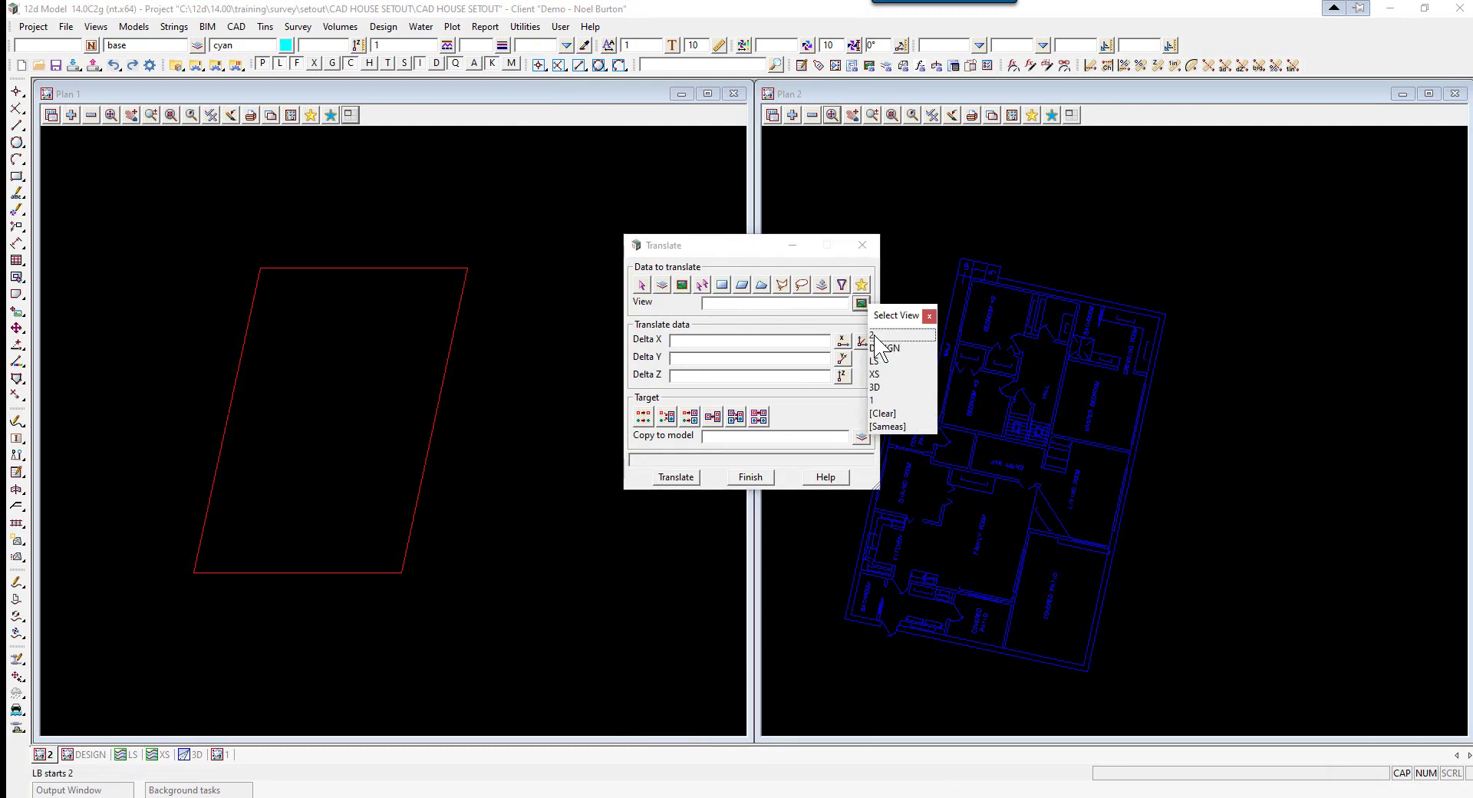
click(883, 336)
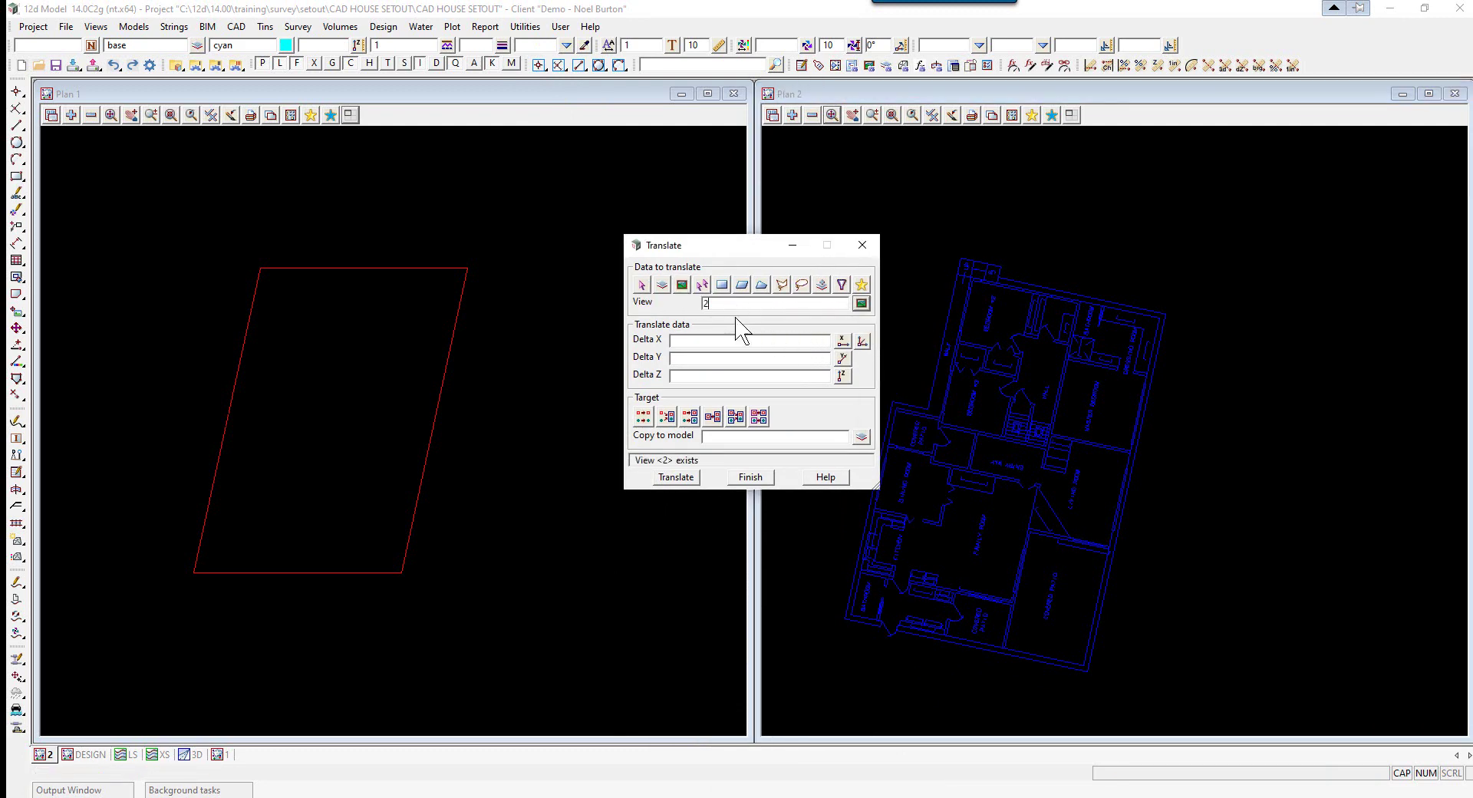
Pick the house's bottom-left exterior corner as the move's start point
click(862, 341)
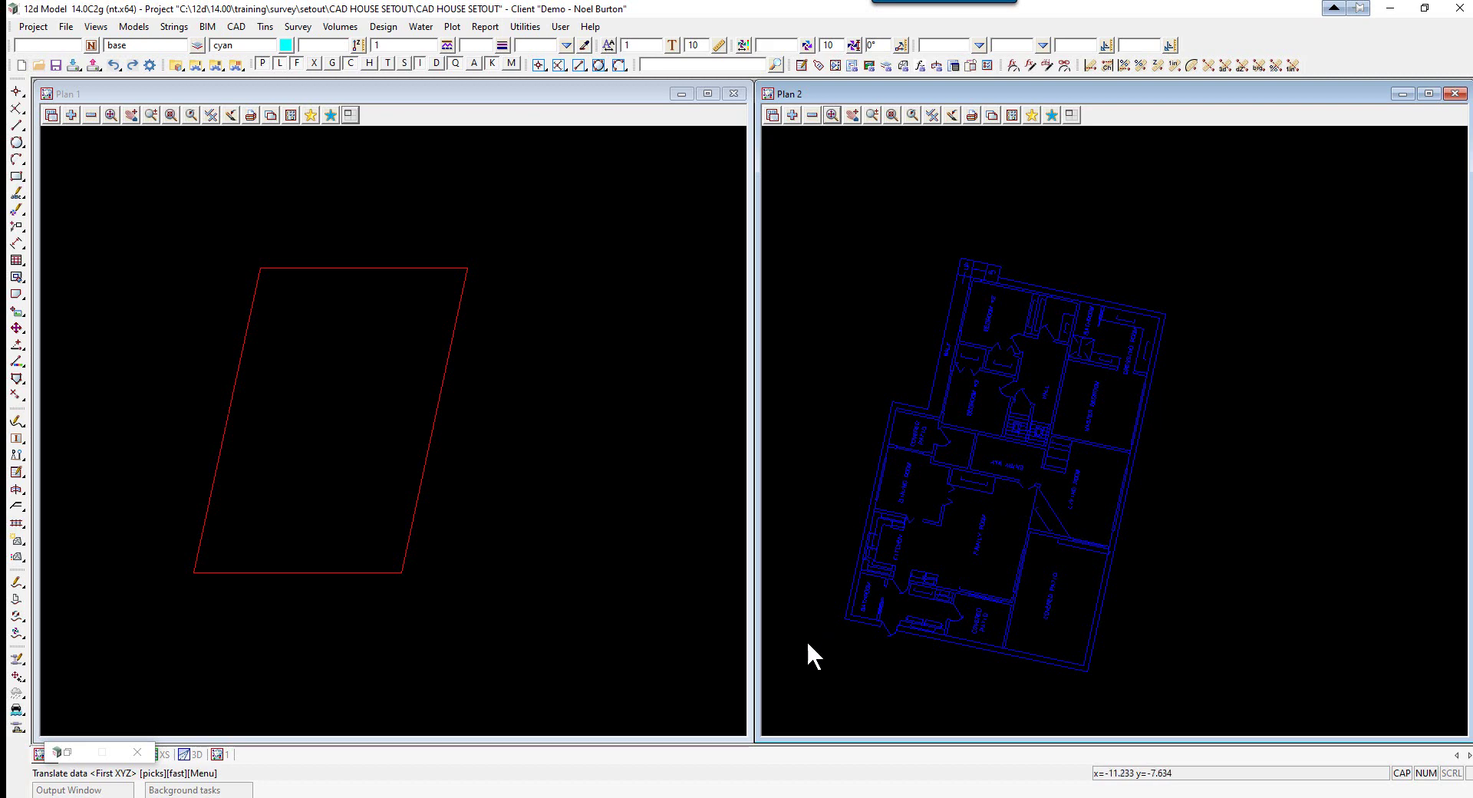
click(842, 618)
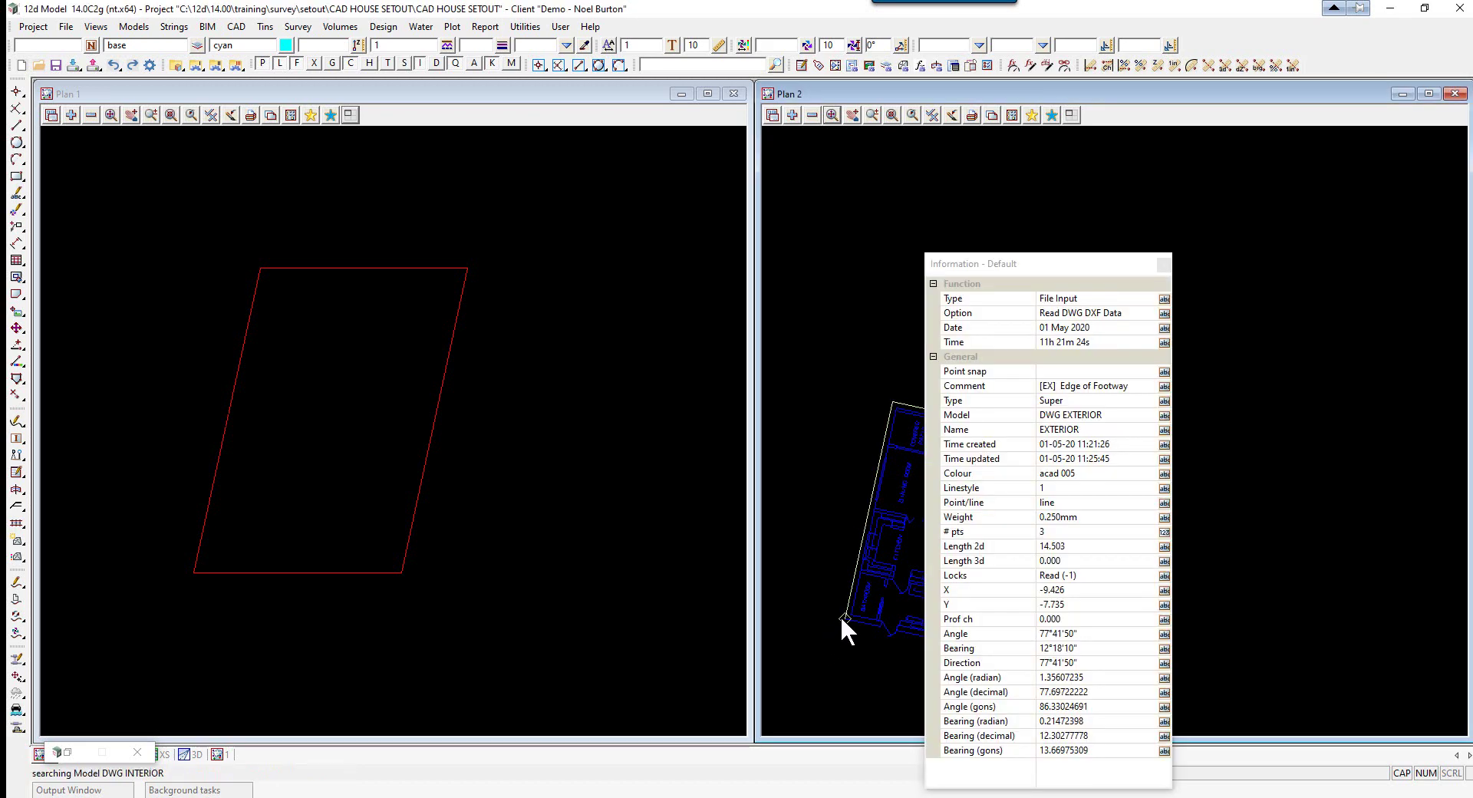
click(841, 615)
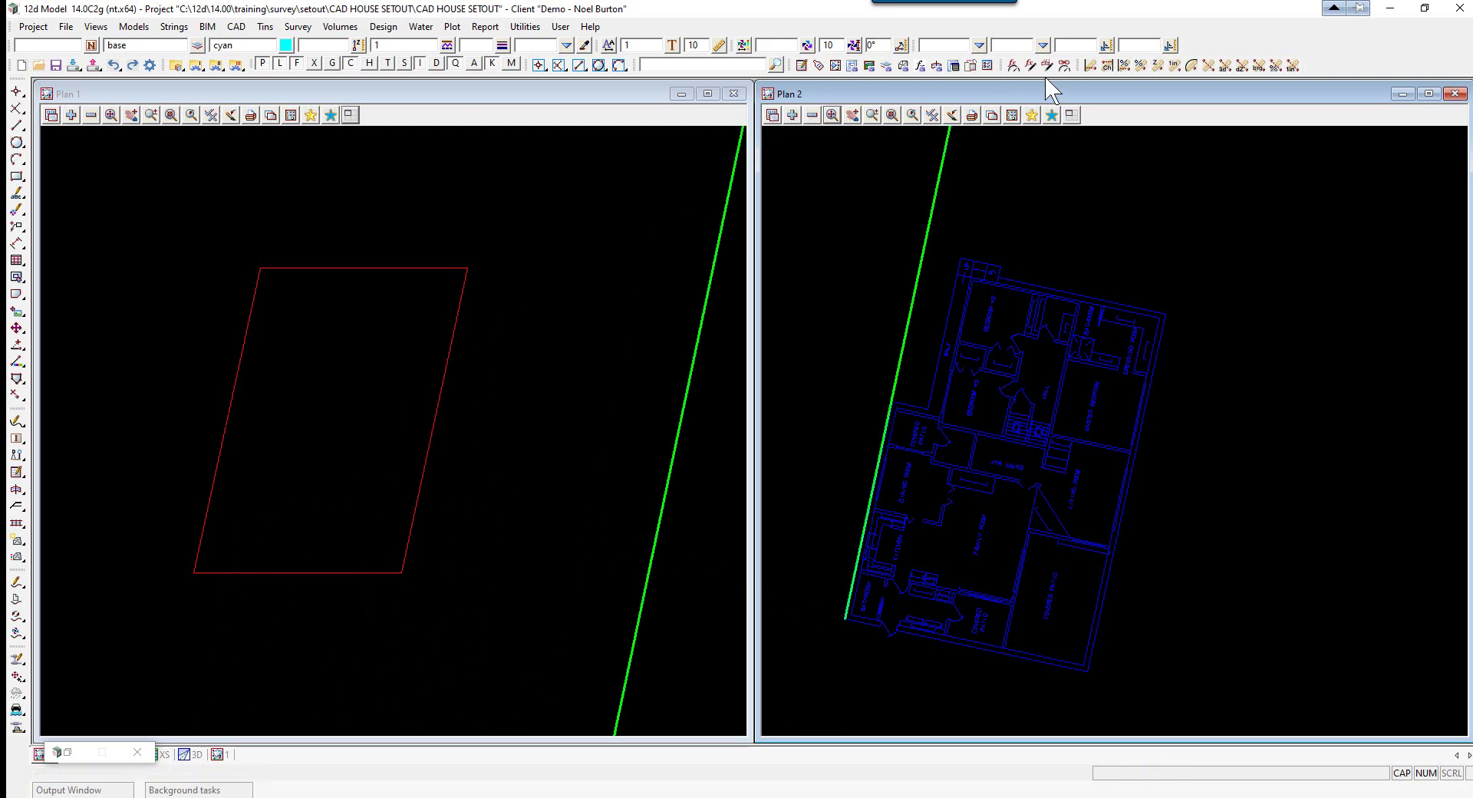
Snap the target 7 along the LOT boundary at offset 12.675, giving Delta X 1012.6759, Y 5014.1904
click(539, 64)
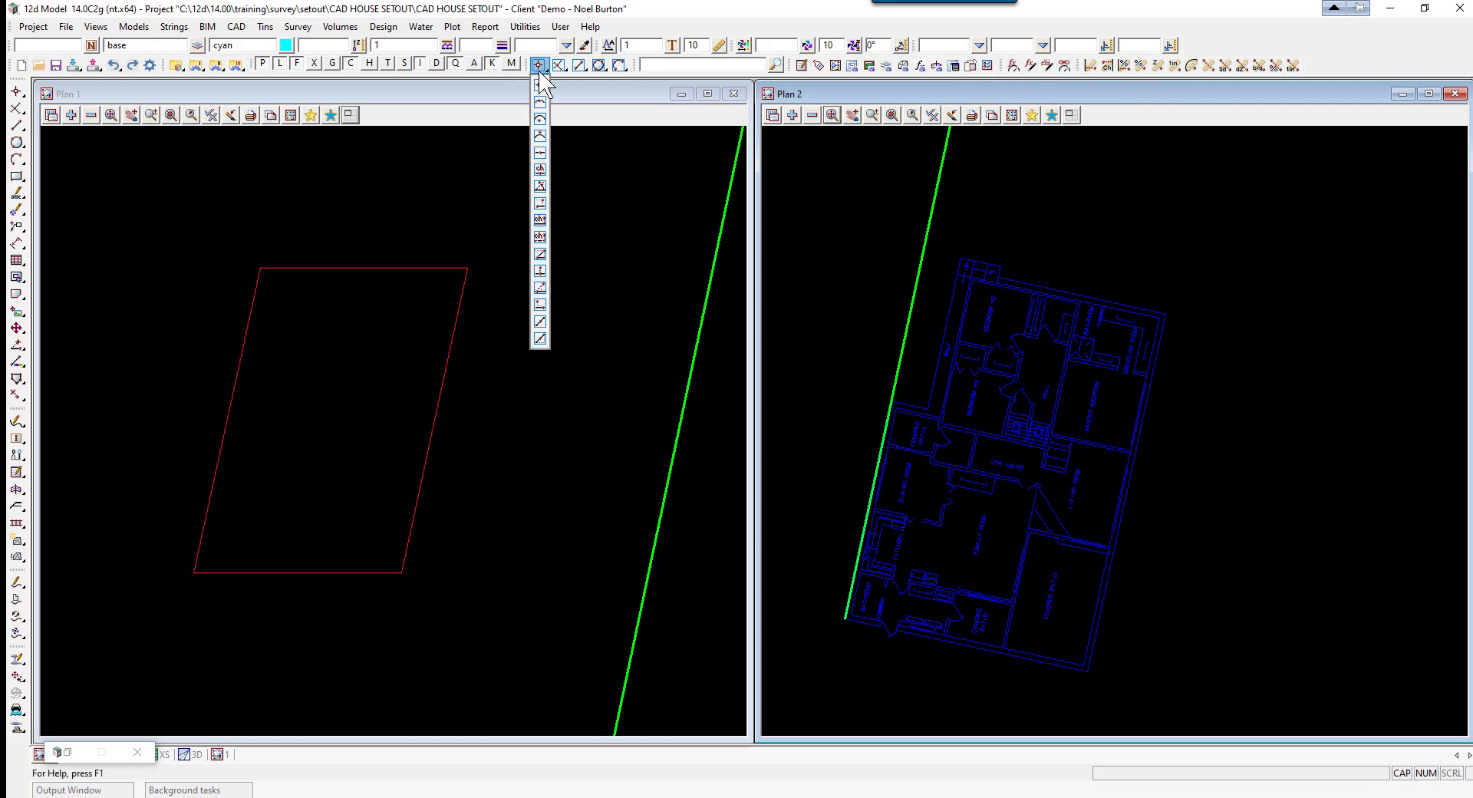
click(541, 203)
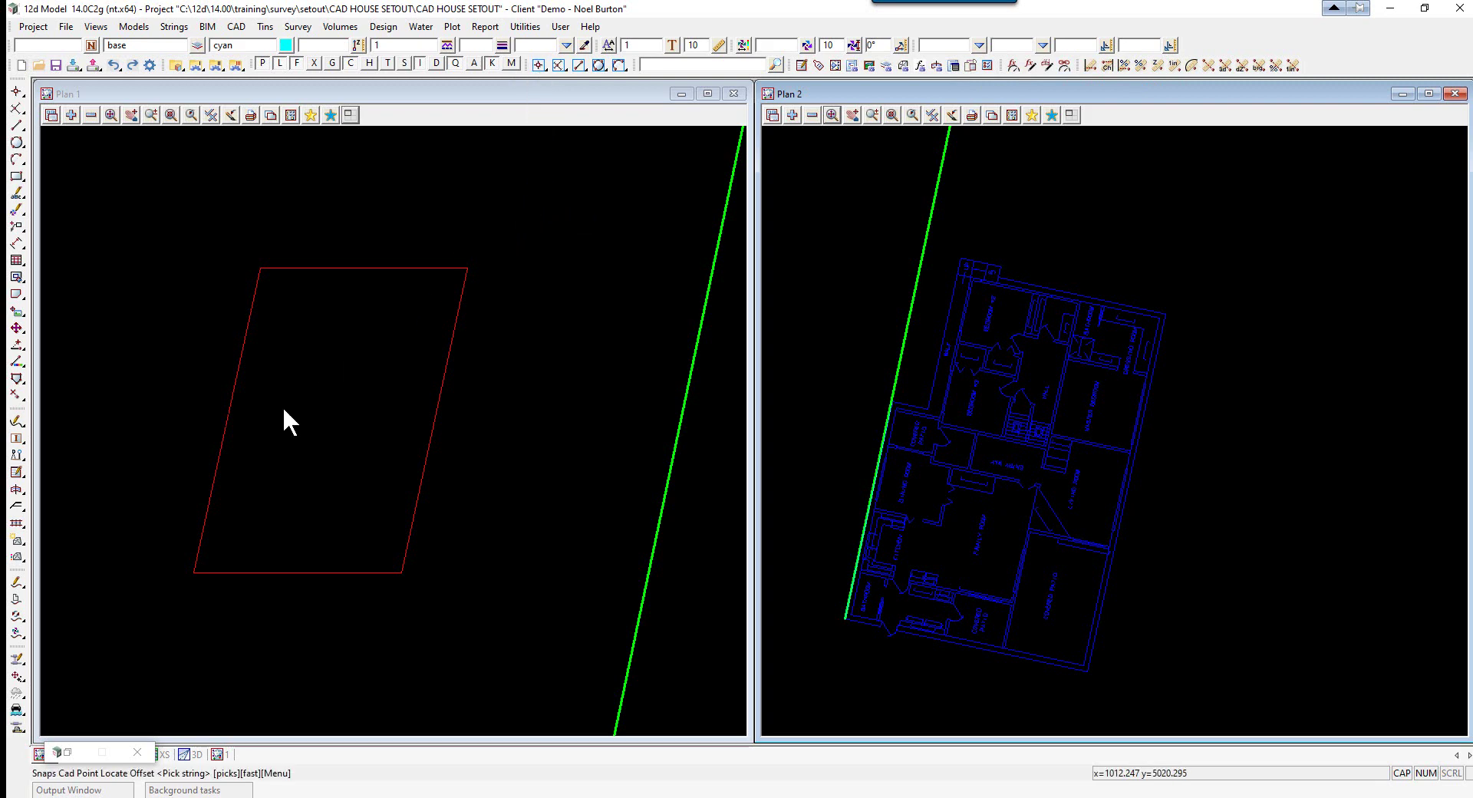
click(215, 482)
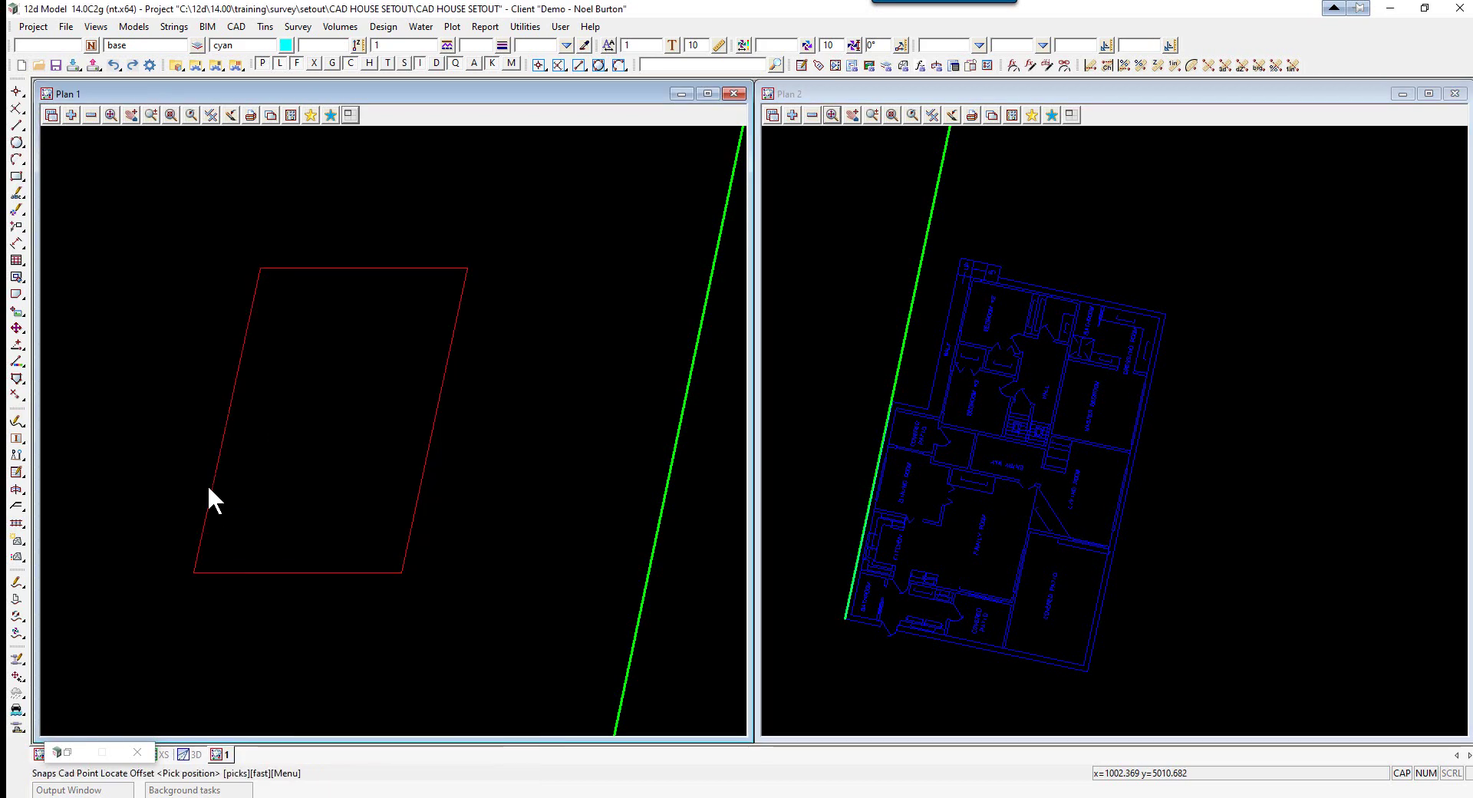
click(193, 572)
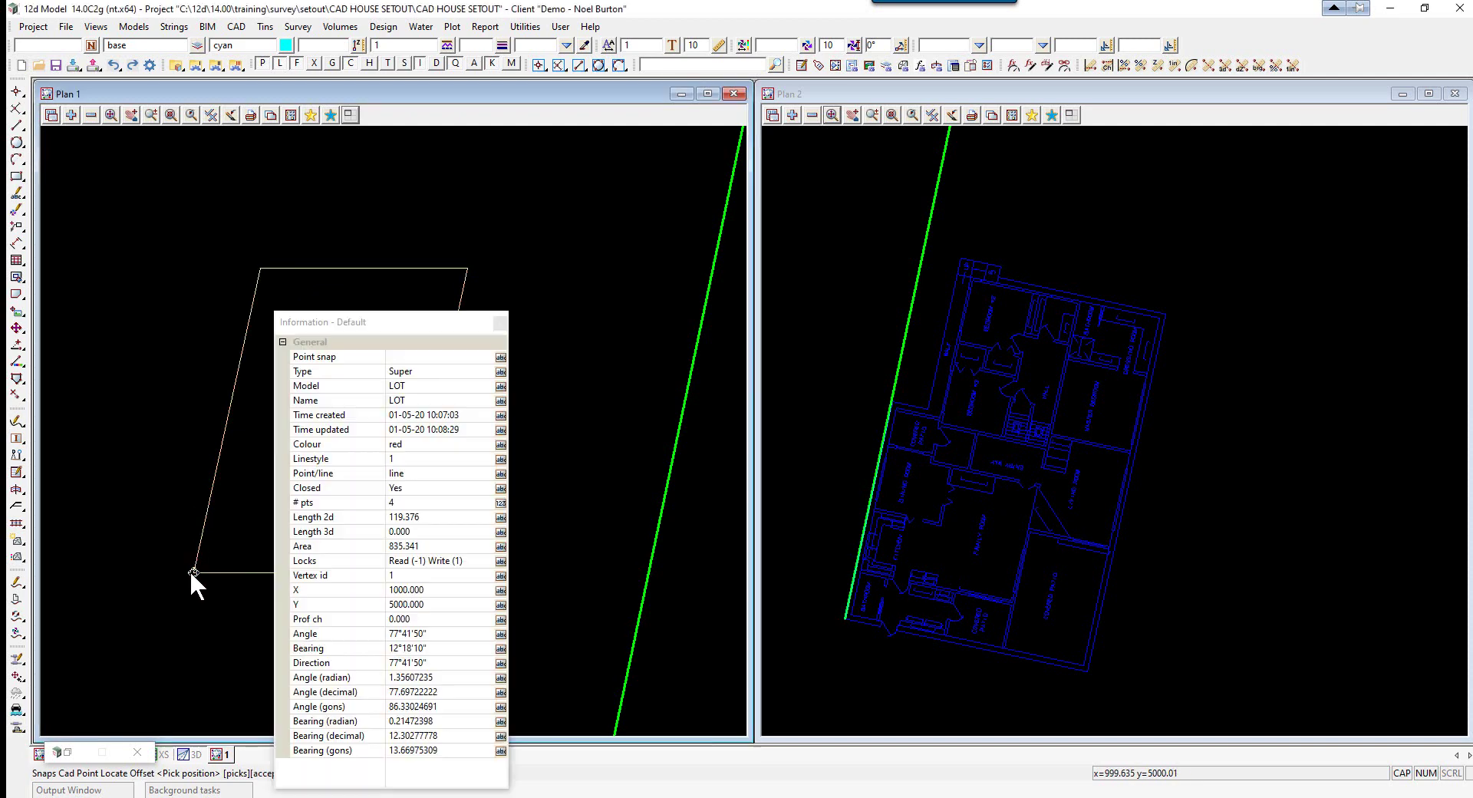
click(193, 572)
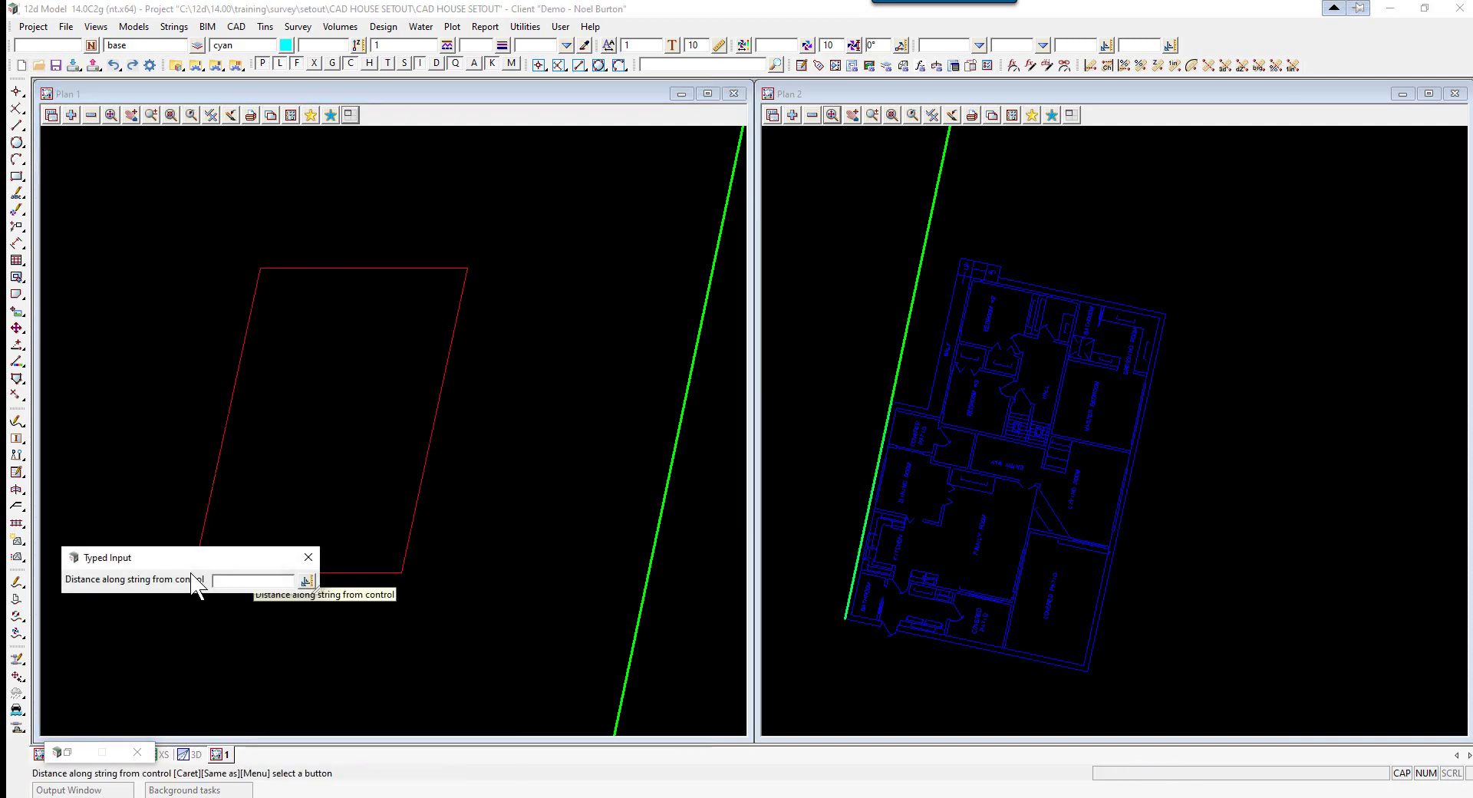
text(7)
key(Return)
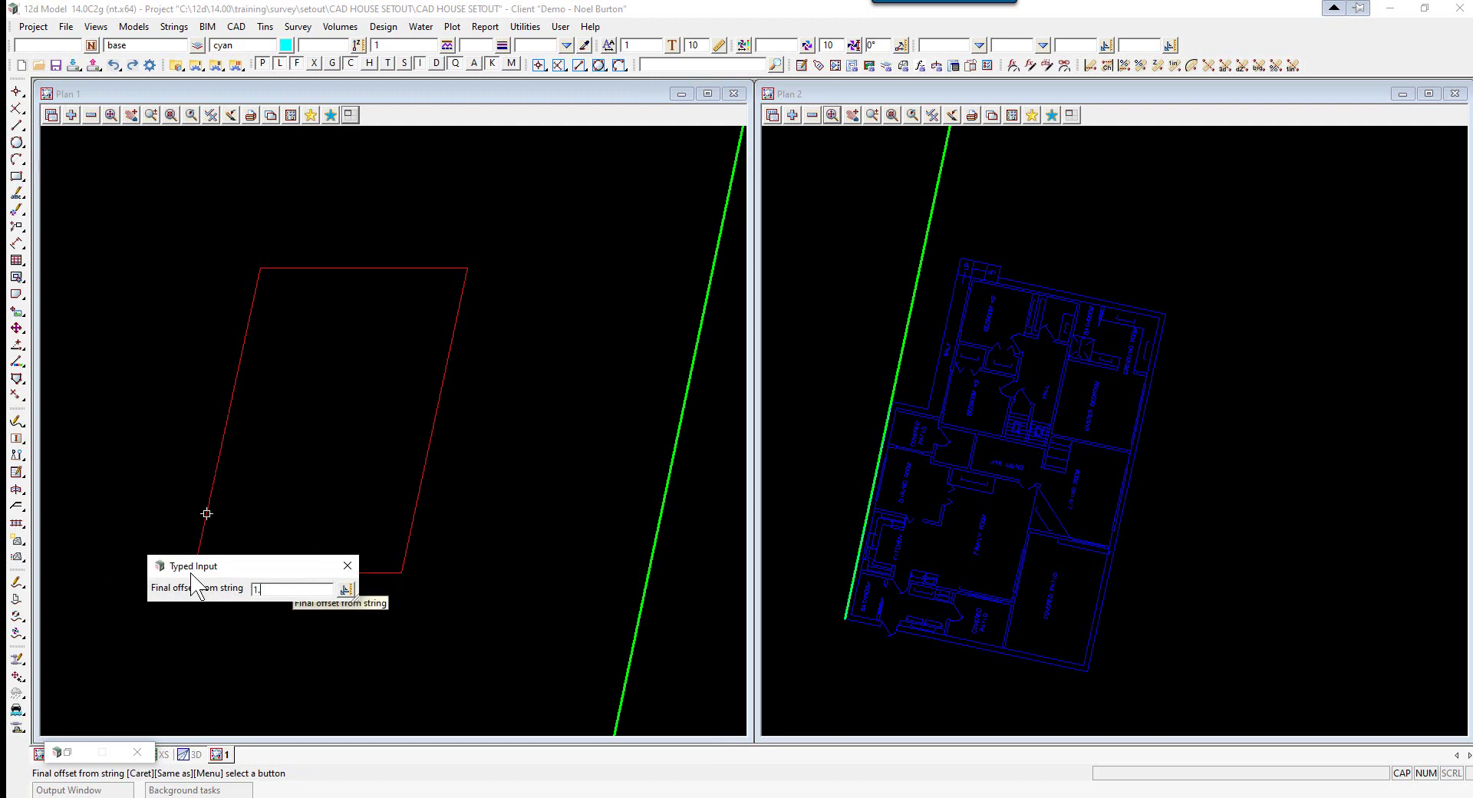
text(12.675)
key(Return)
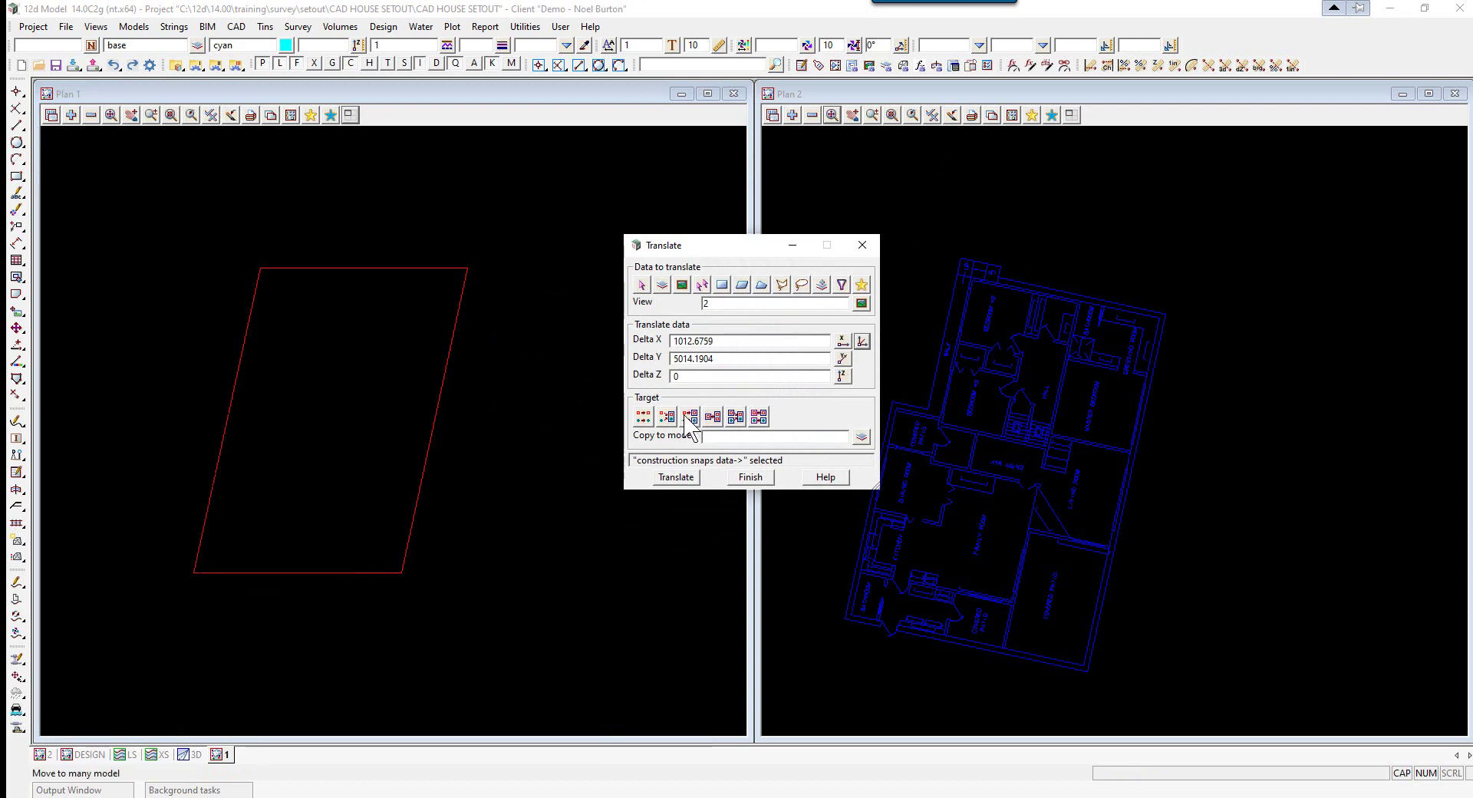
Translate the house drawing, replacing the original, and fit Plan 2 to it
click(643, 419)
click(676, 478)
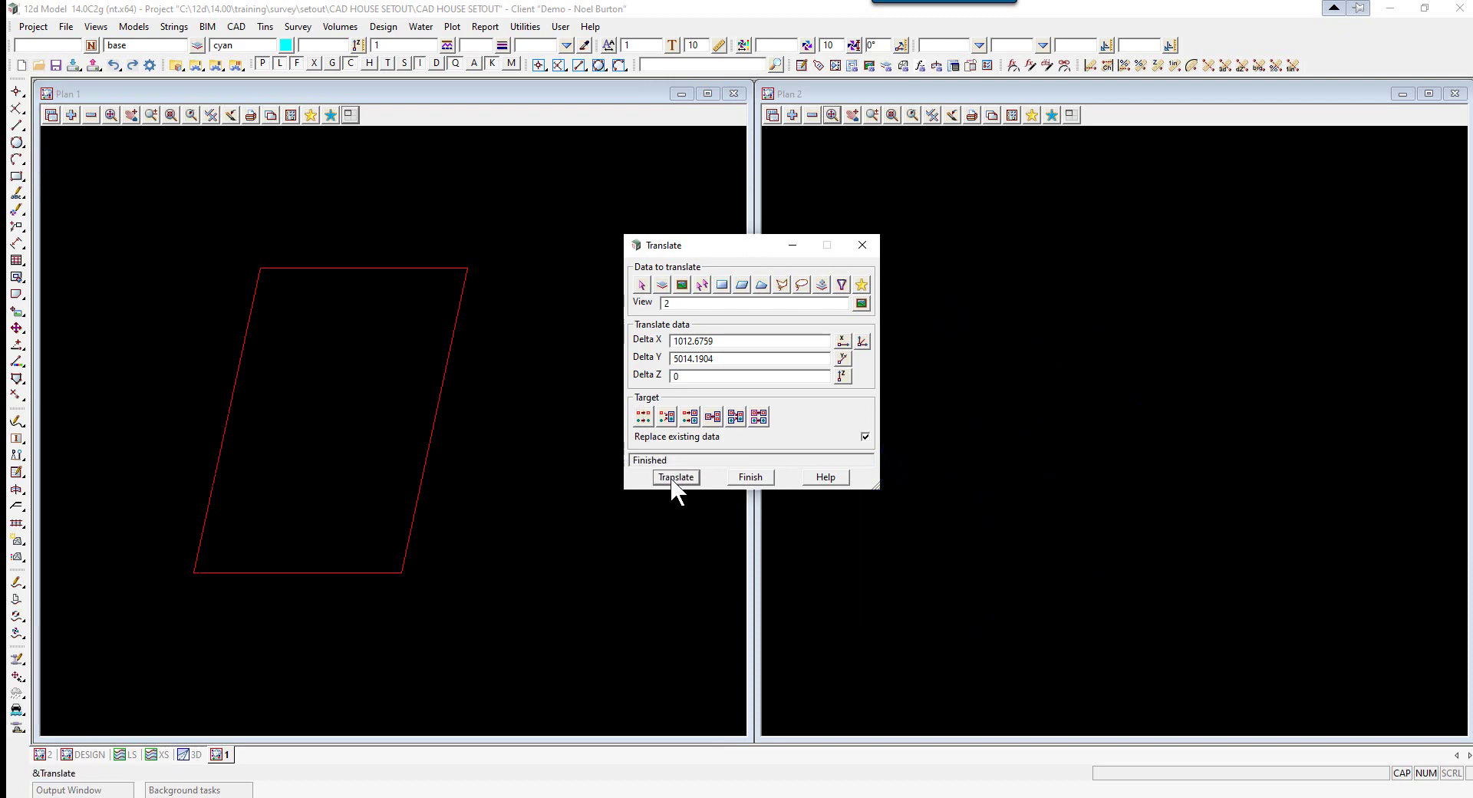
click(833, 117)
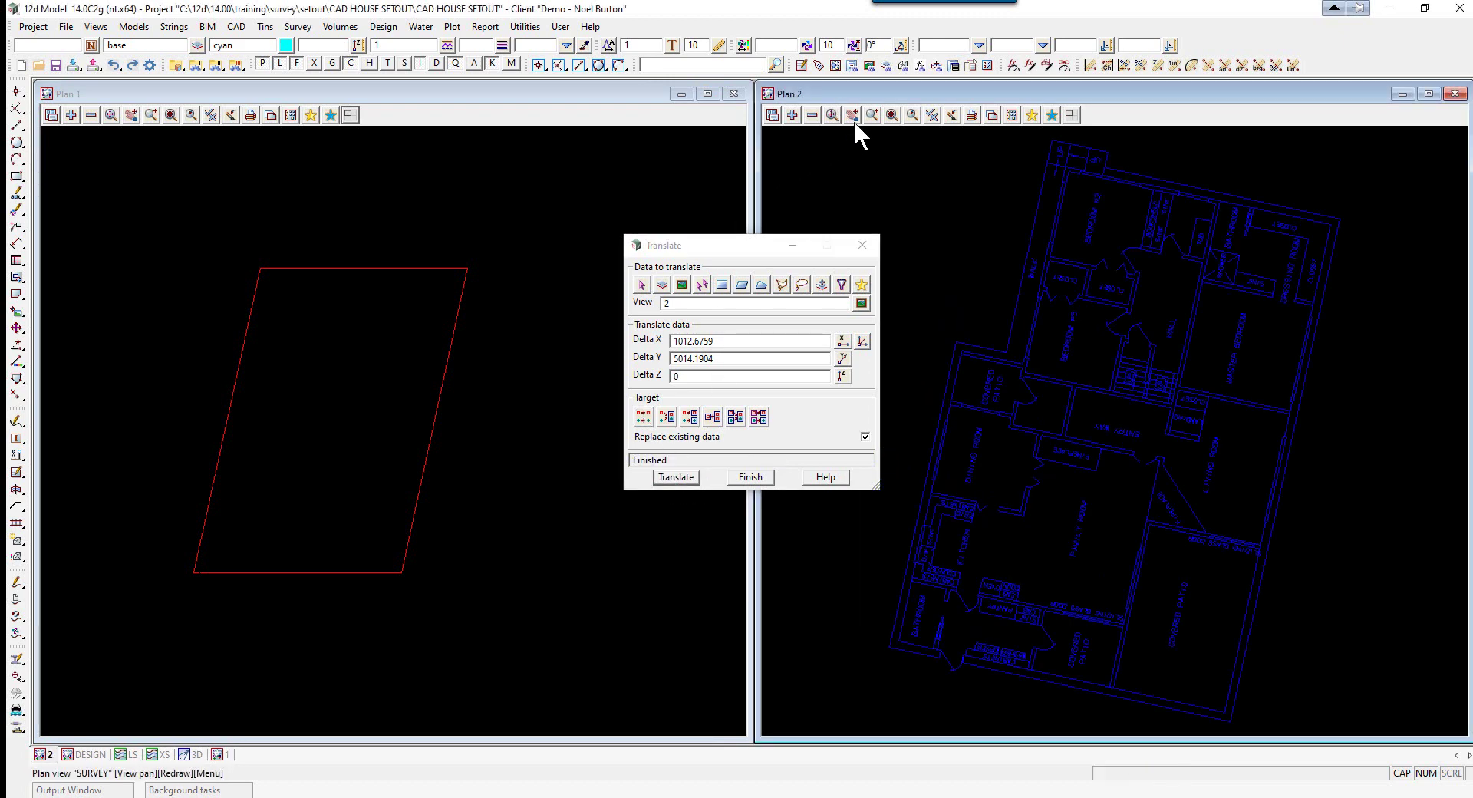
Show the DOORS, EXTERIOR, INTERIOR and WINDOWS models in Plan 1 and close Translate
click(71, 115)
drag(107, 189, 121, 243)
click(157, 681)
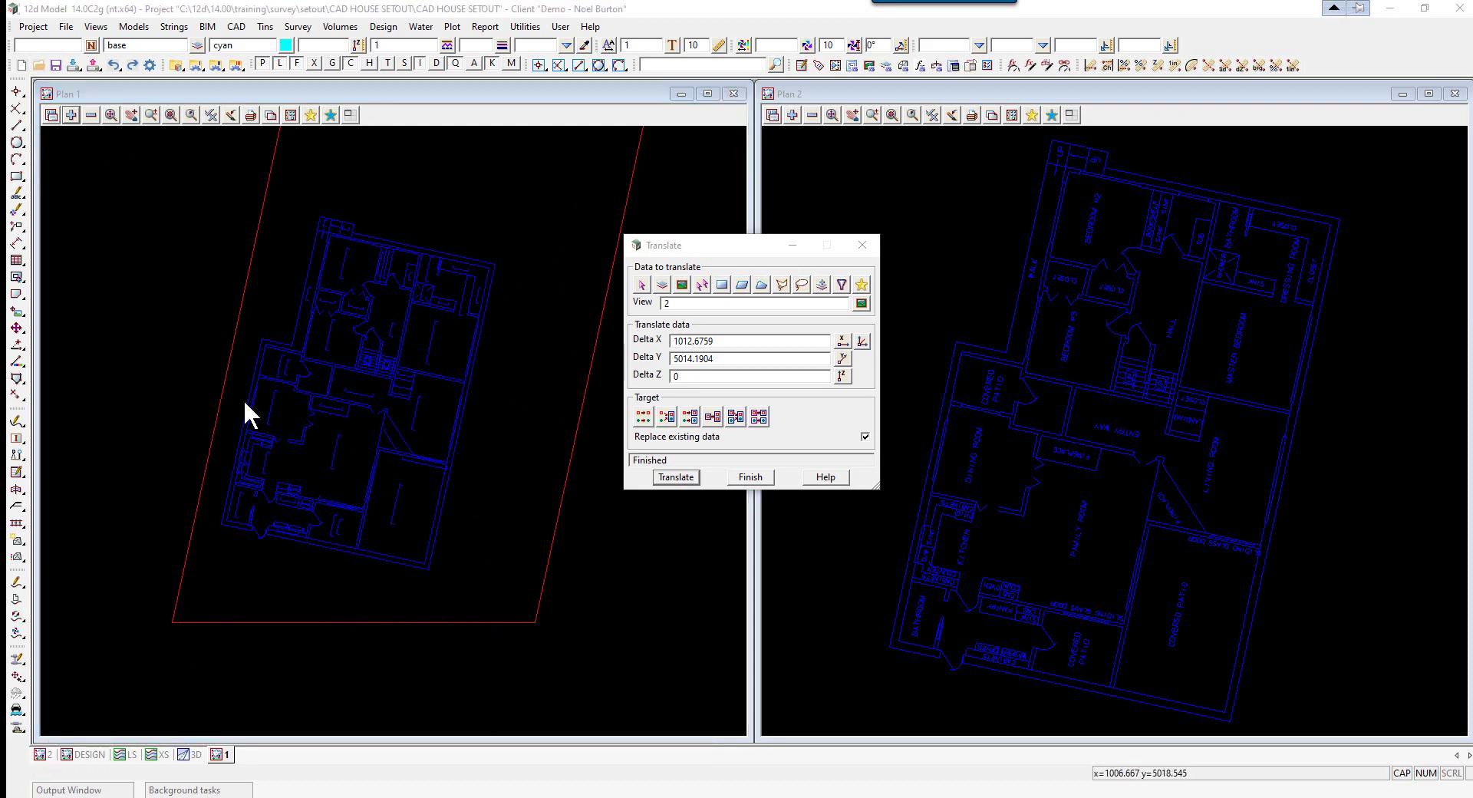
click(751, 478)
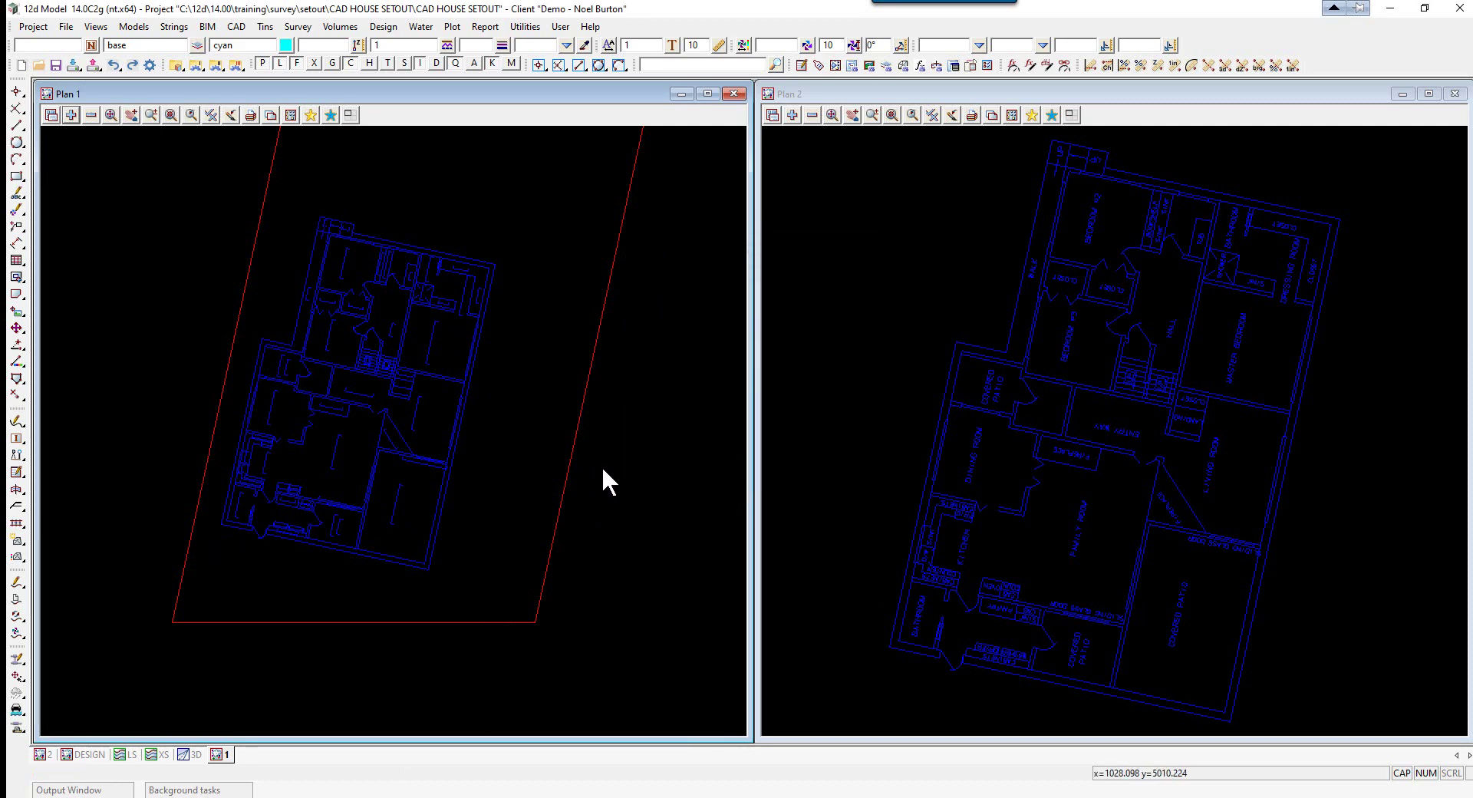
scroll(602, 465, down, 1)
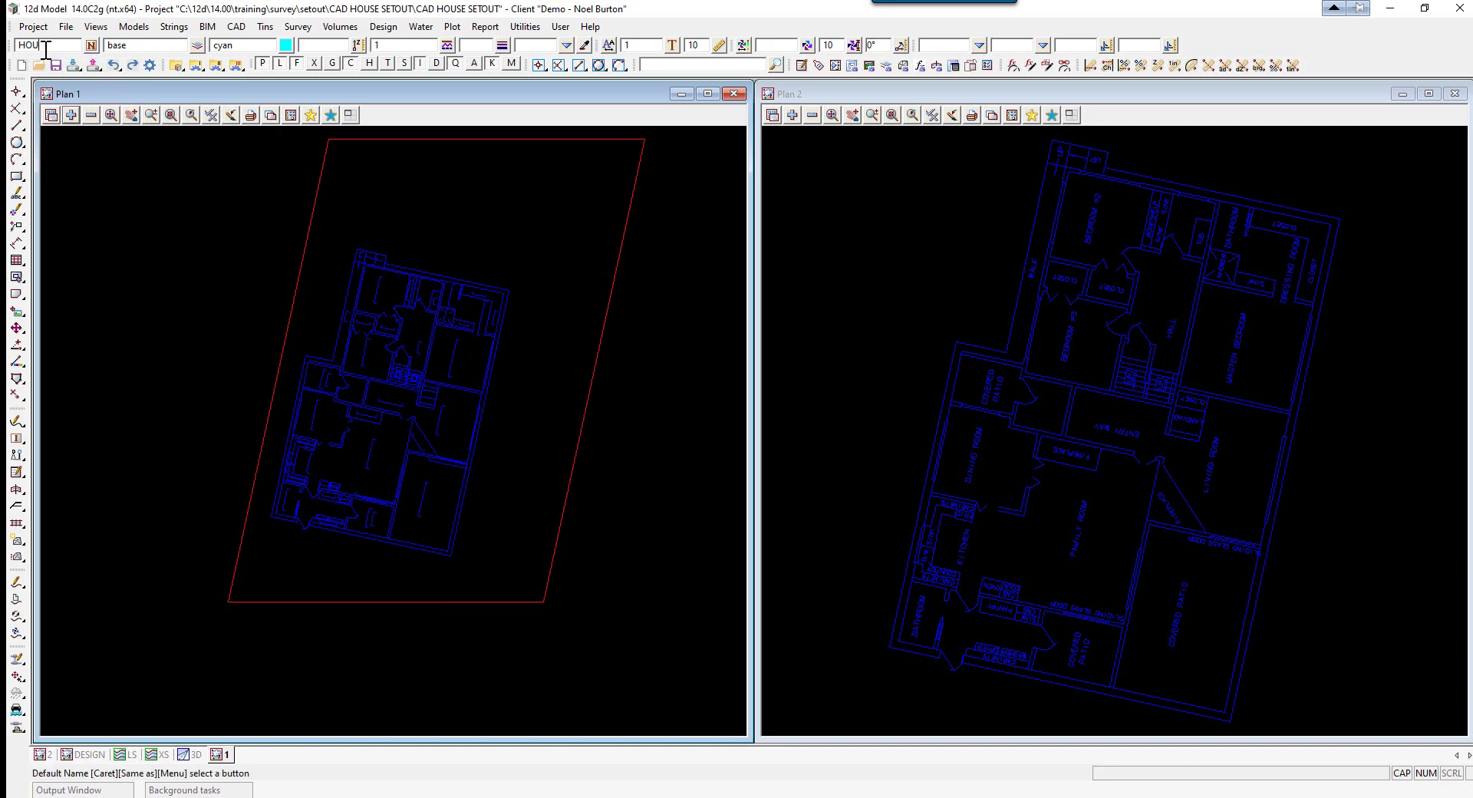
Set the default model to HOUSE, colour green, and line weight 3
click(138, 47)
text(HOUSE)
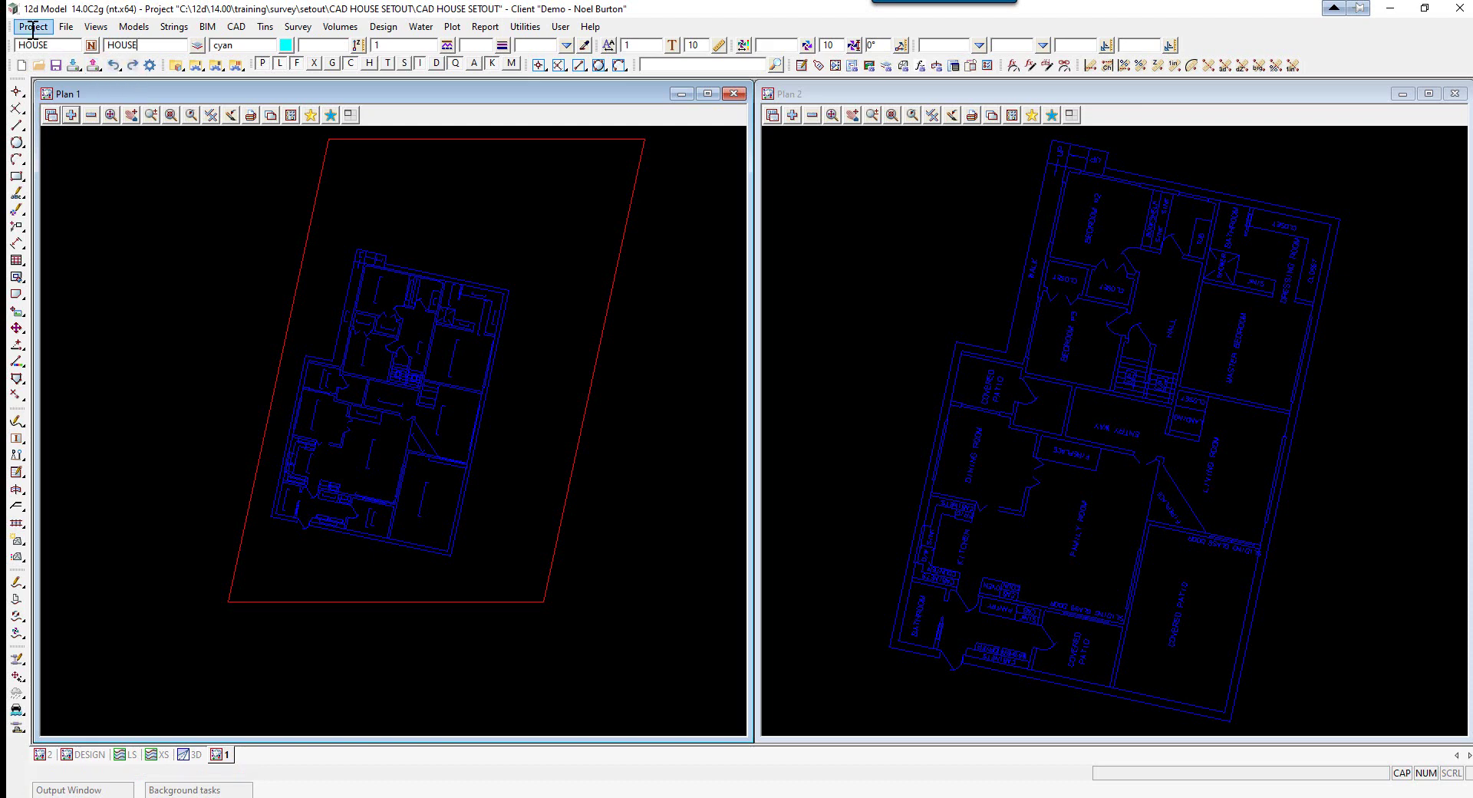
click(285, 45)
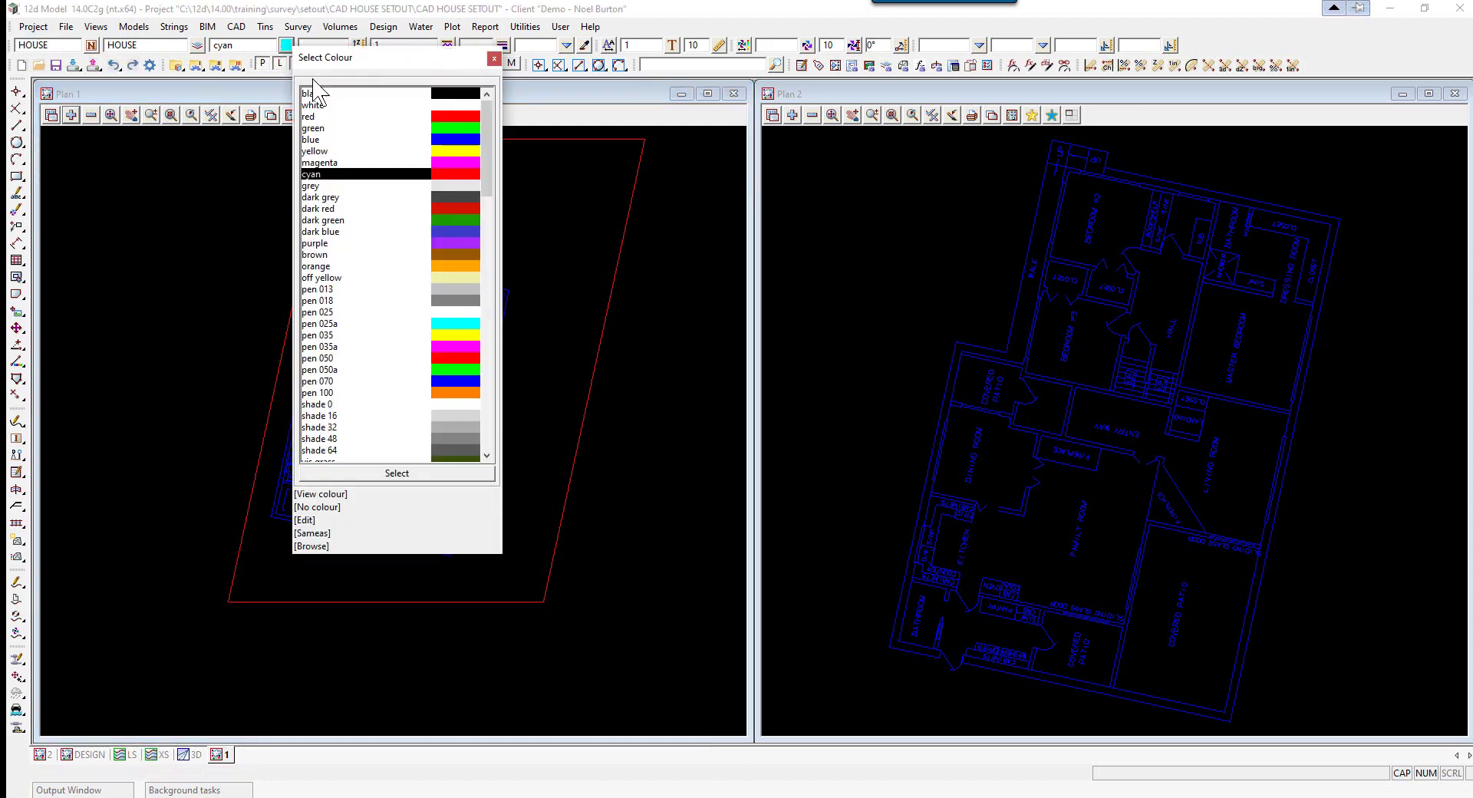
double_click(451, 128)
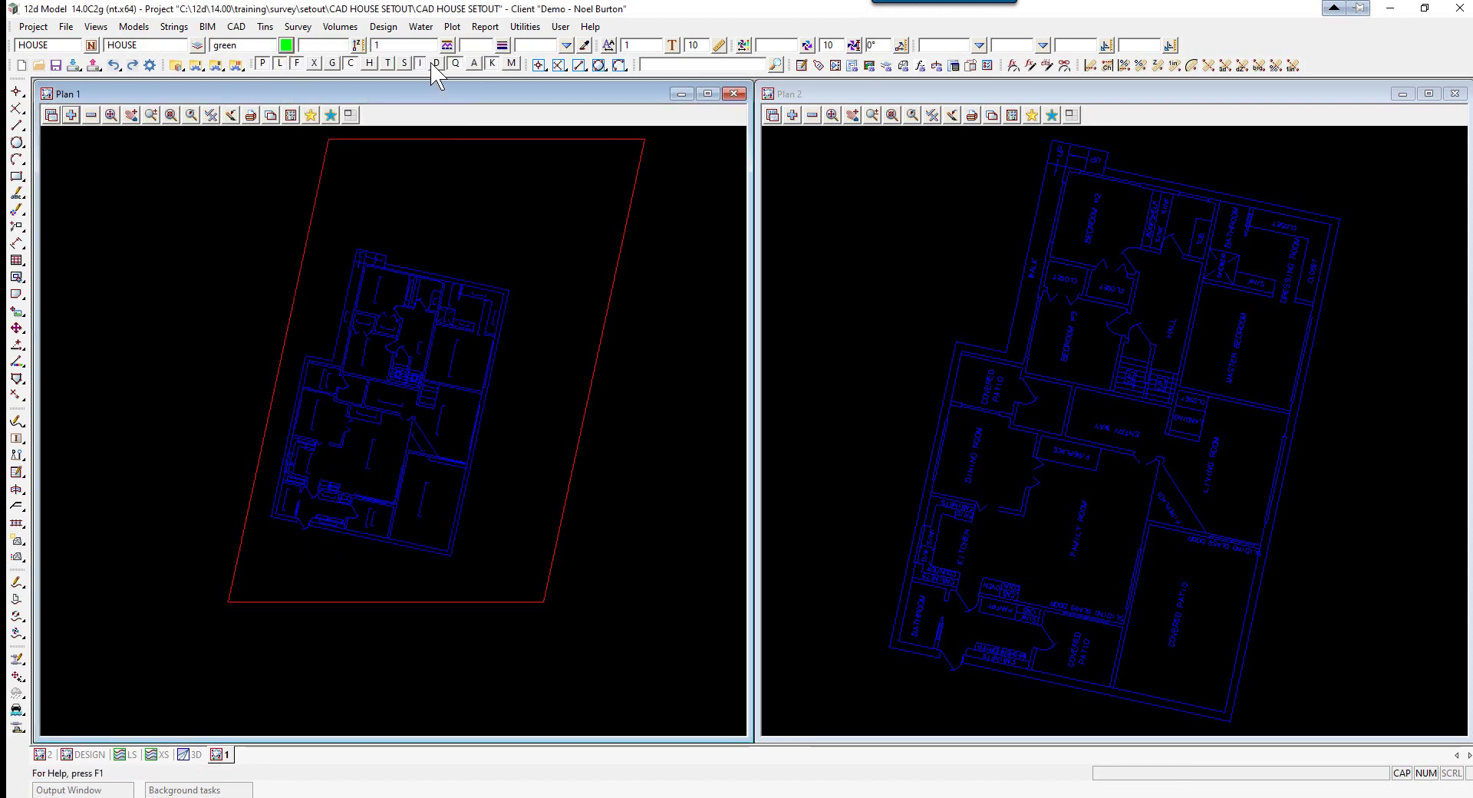
click(475, 47)
text(3)
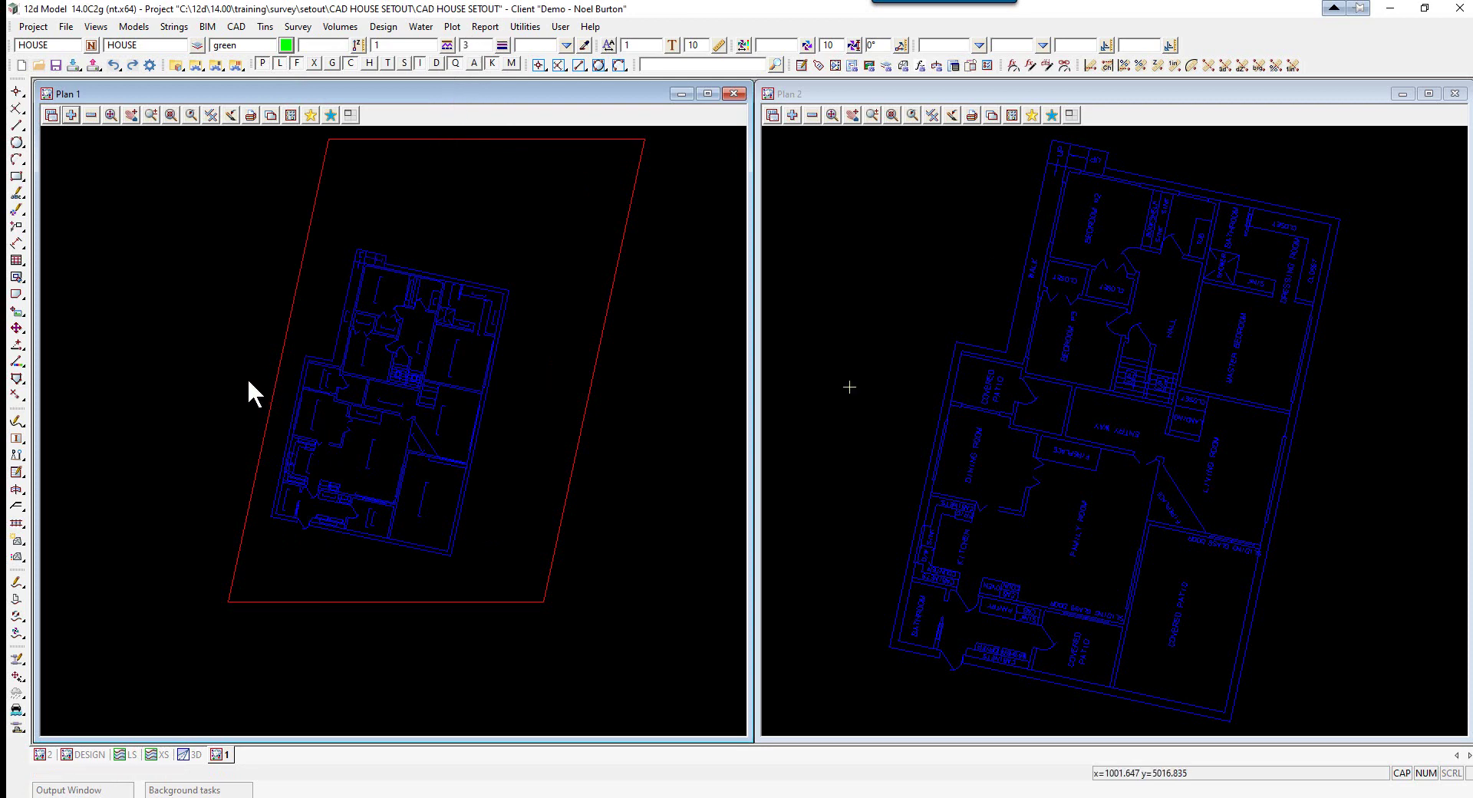
Begin a freehand polygon with its first corners at the bathroom and patio walls
click(16, 125)
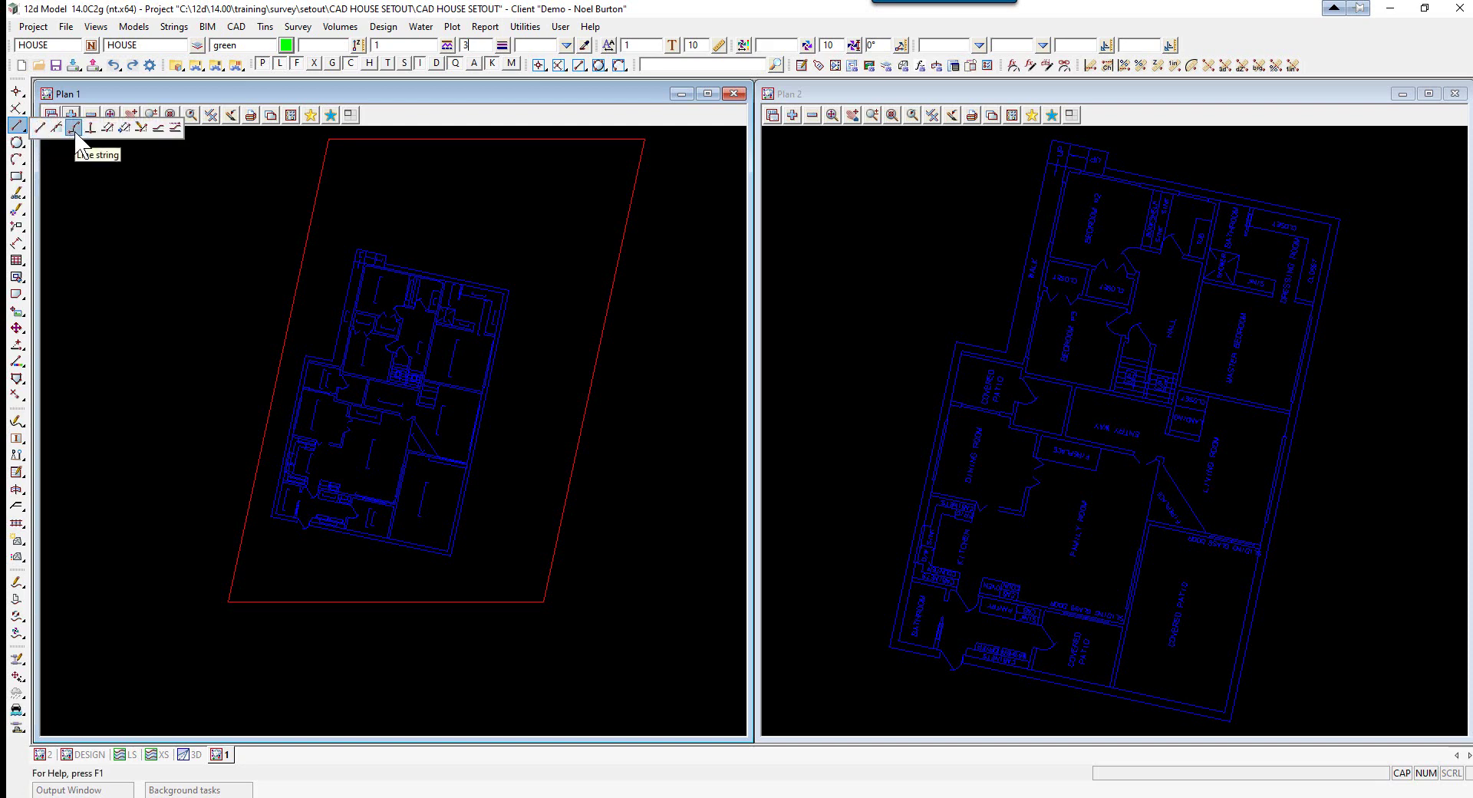
click(17, 178)
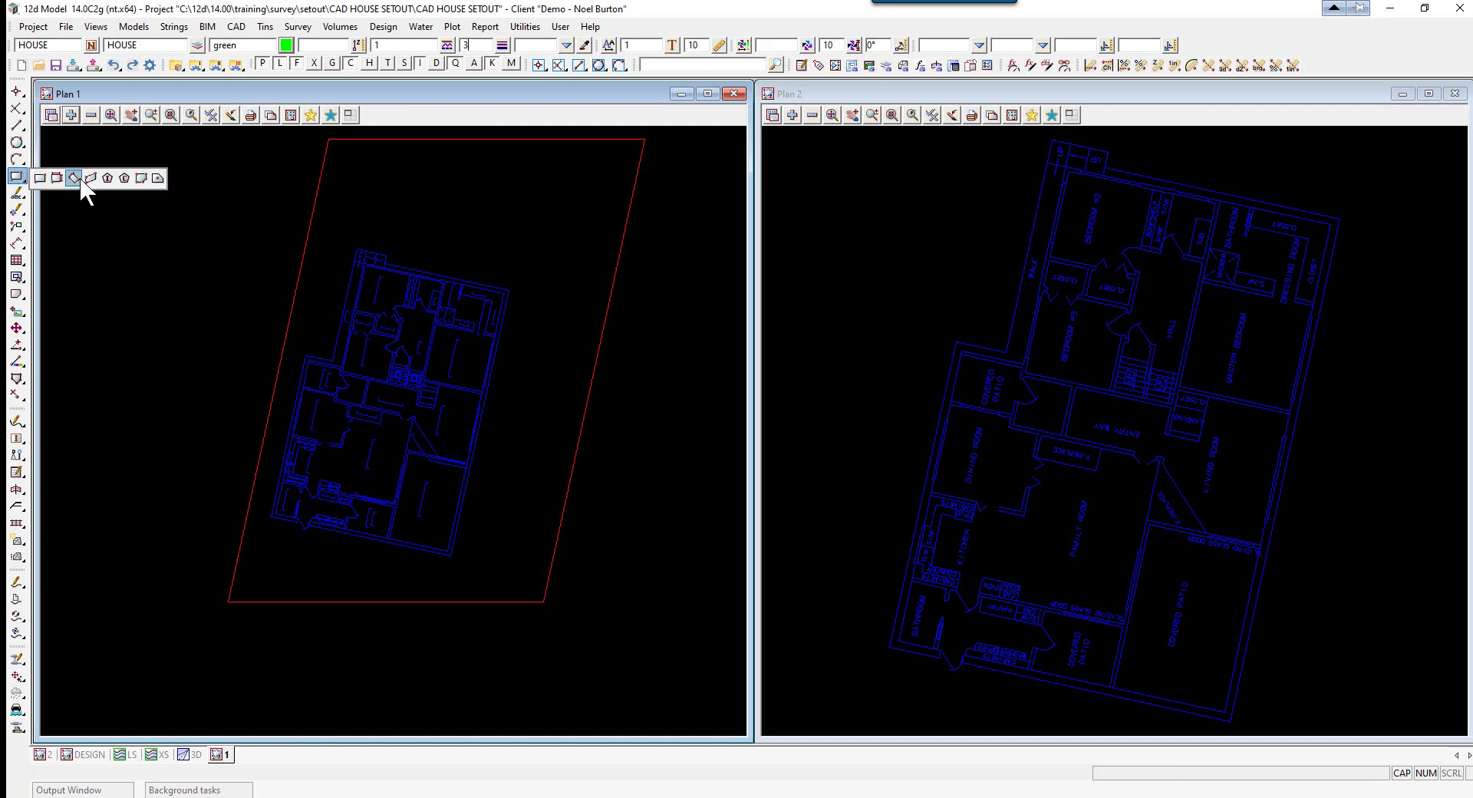
click(140, 178)
scroll(248, 510, up, 4)
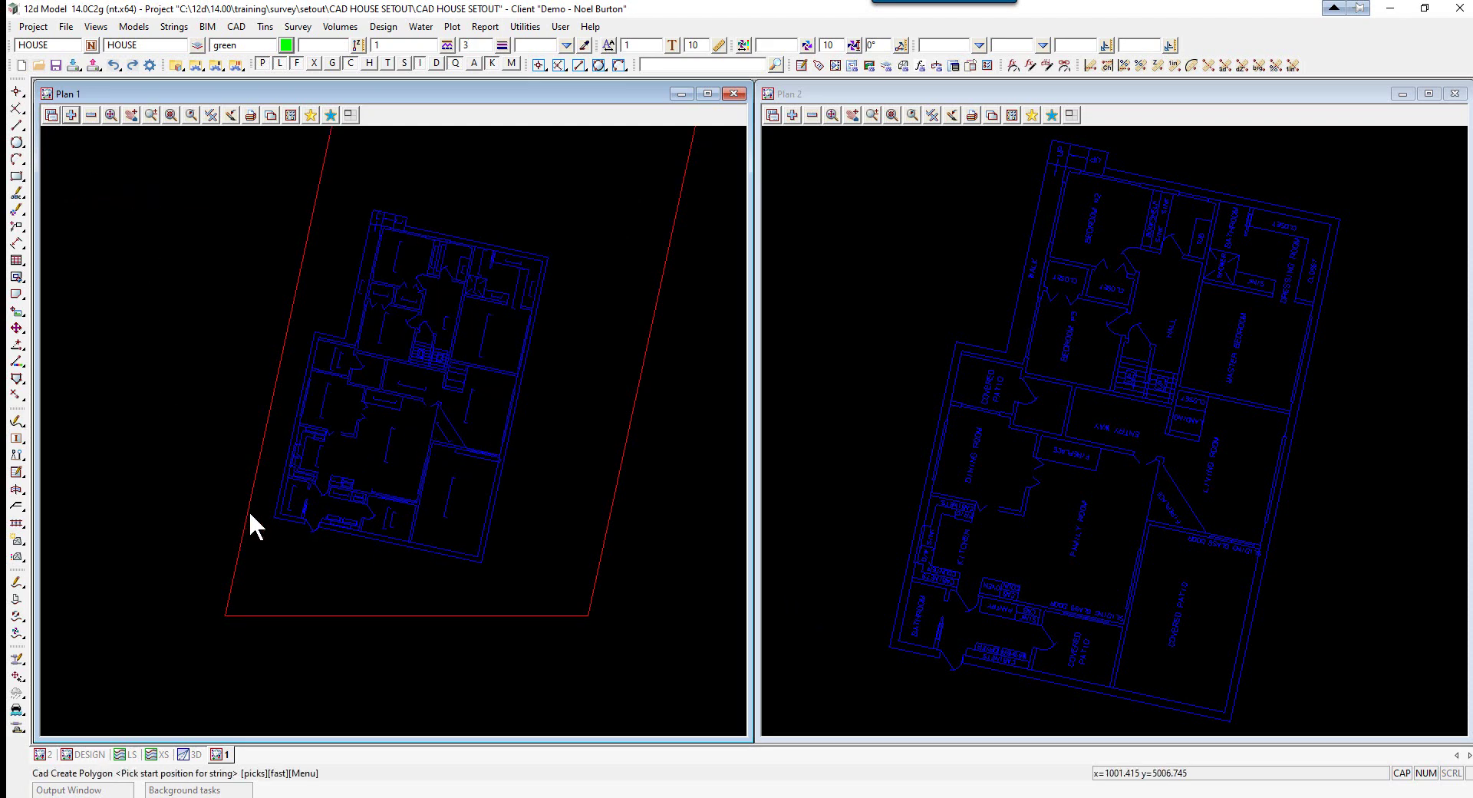
click(305, 511)
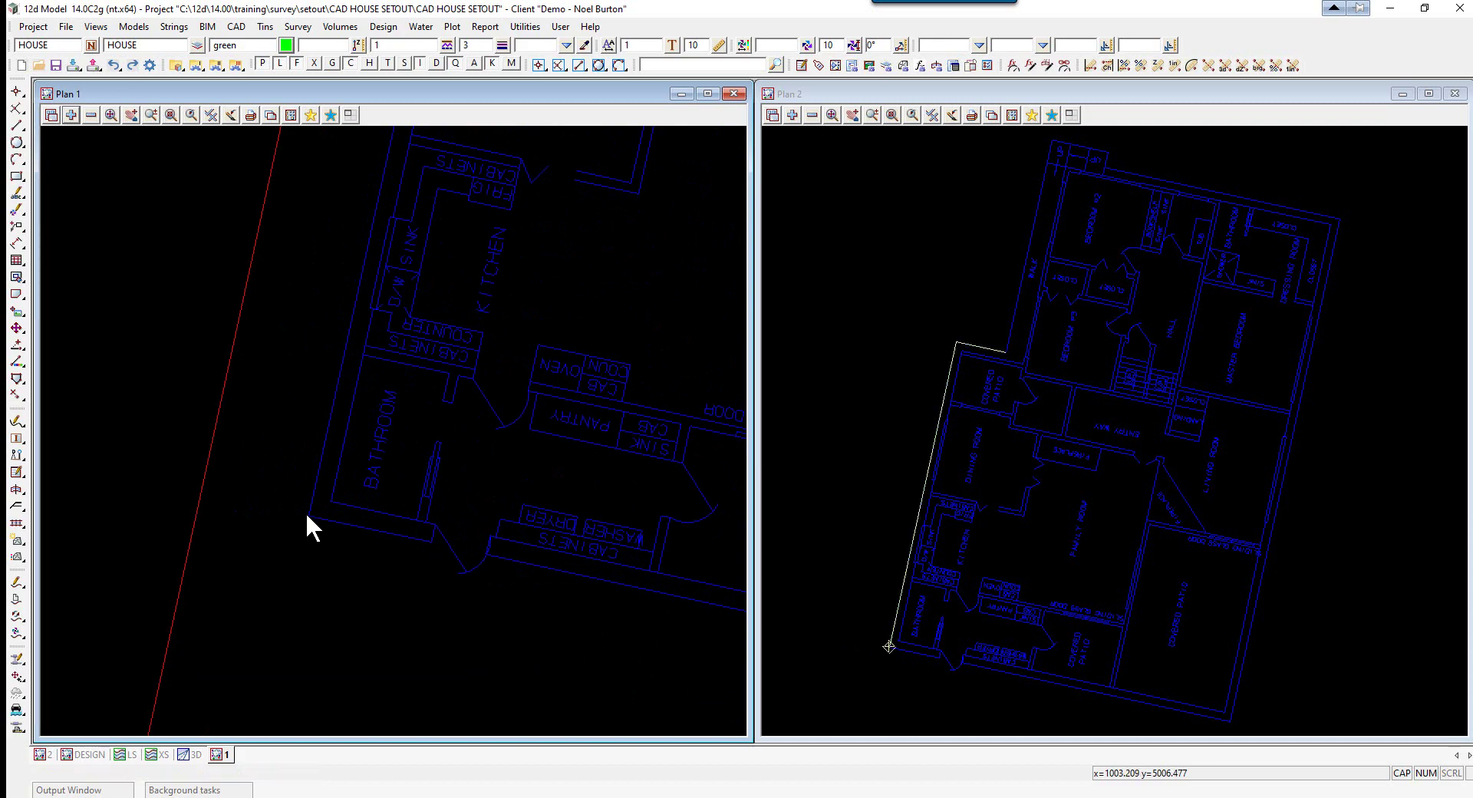
scroll(268, 614, down, 4)
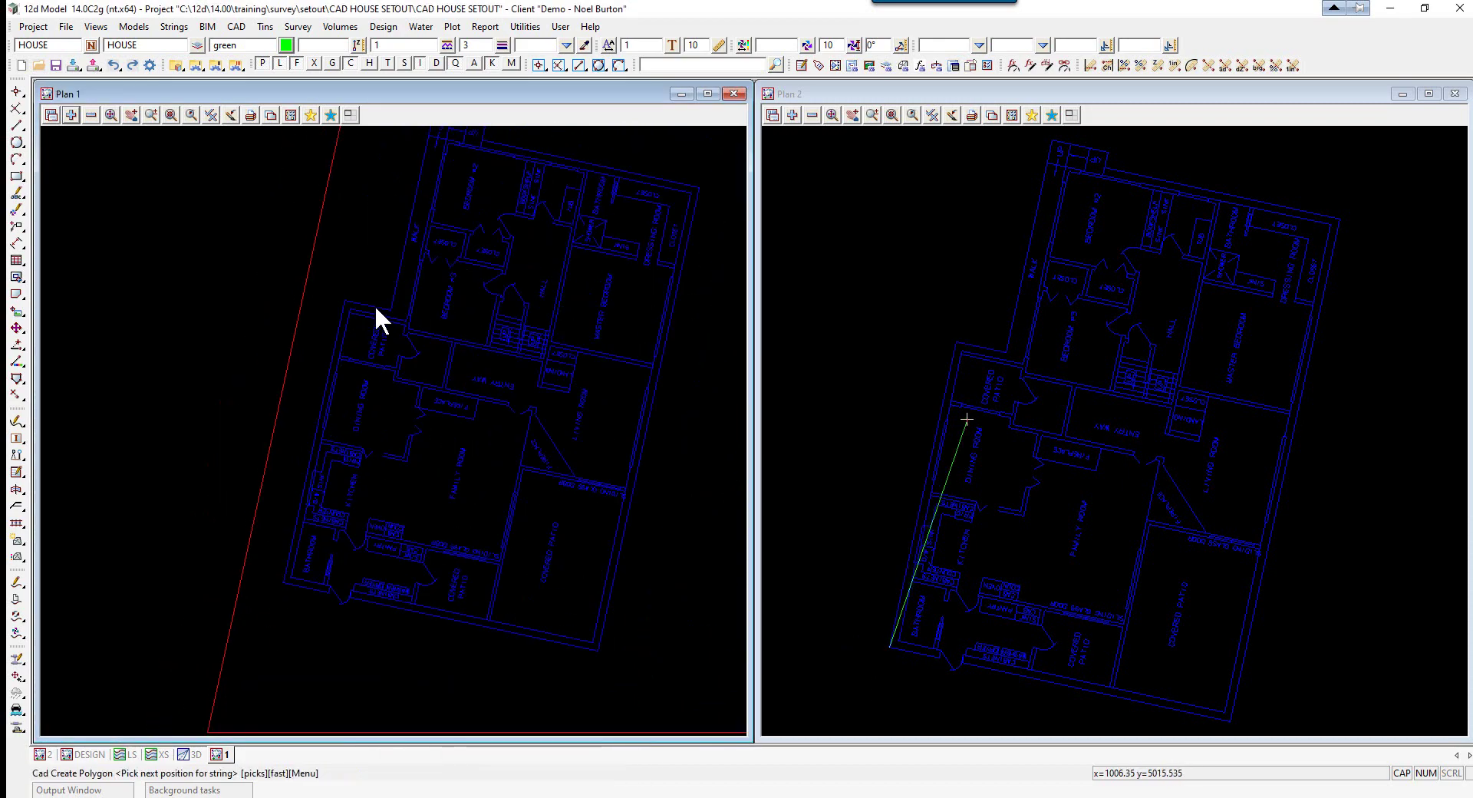
scroll(368, 311, up, 4)
click(299, 290)
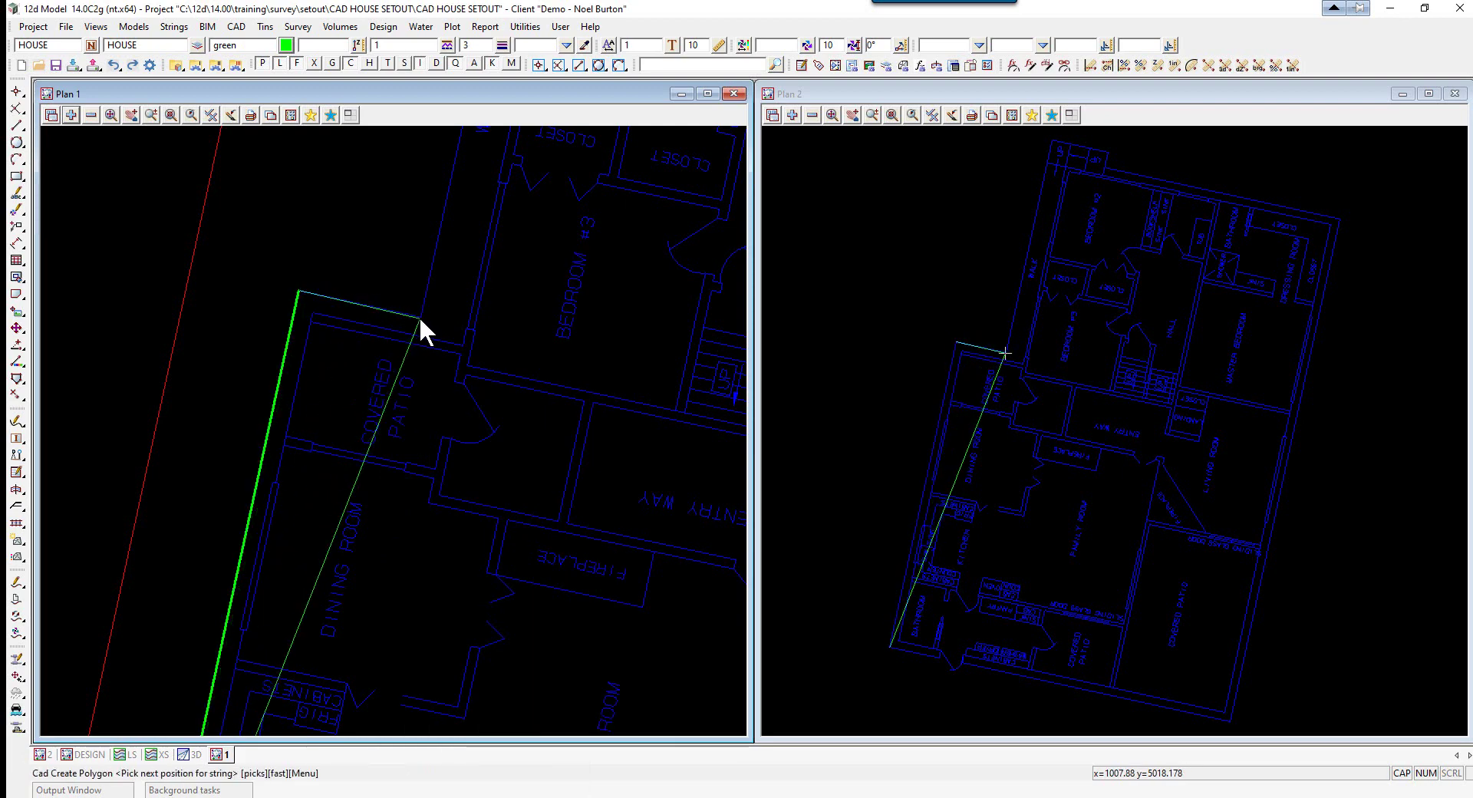
click(420, 315)
scroll(287, 541, down, 3)
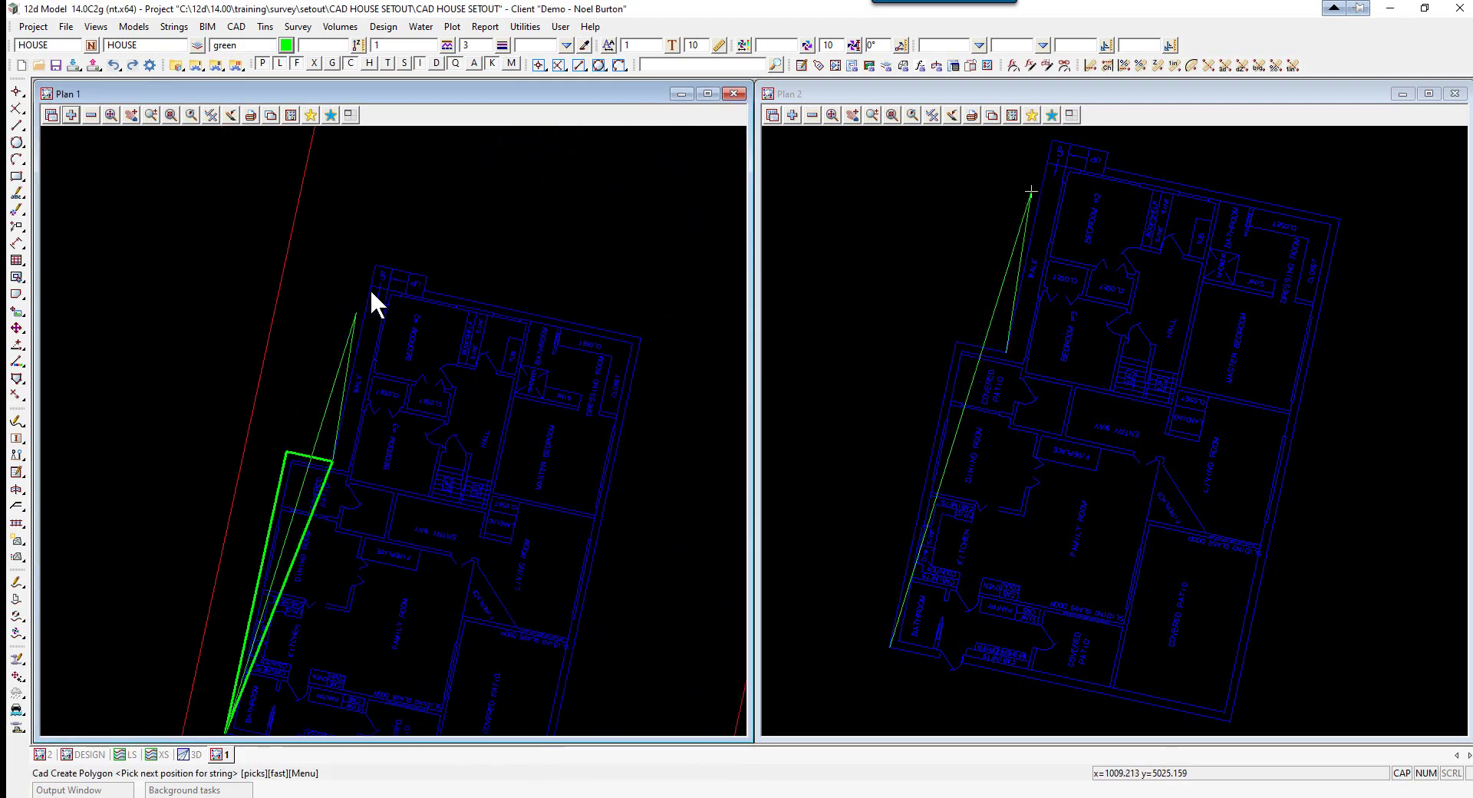
scroll(389, 260, up, 5)
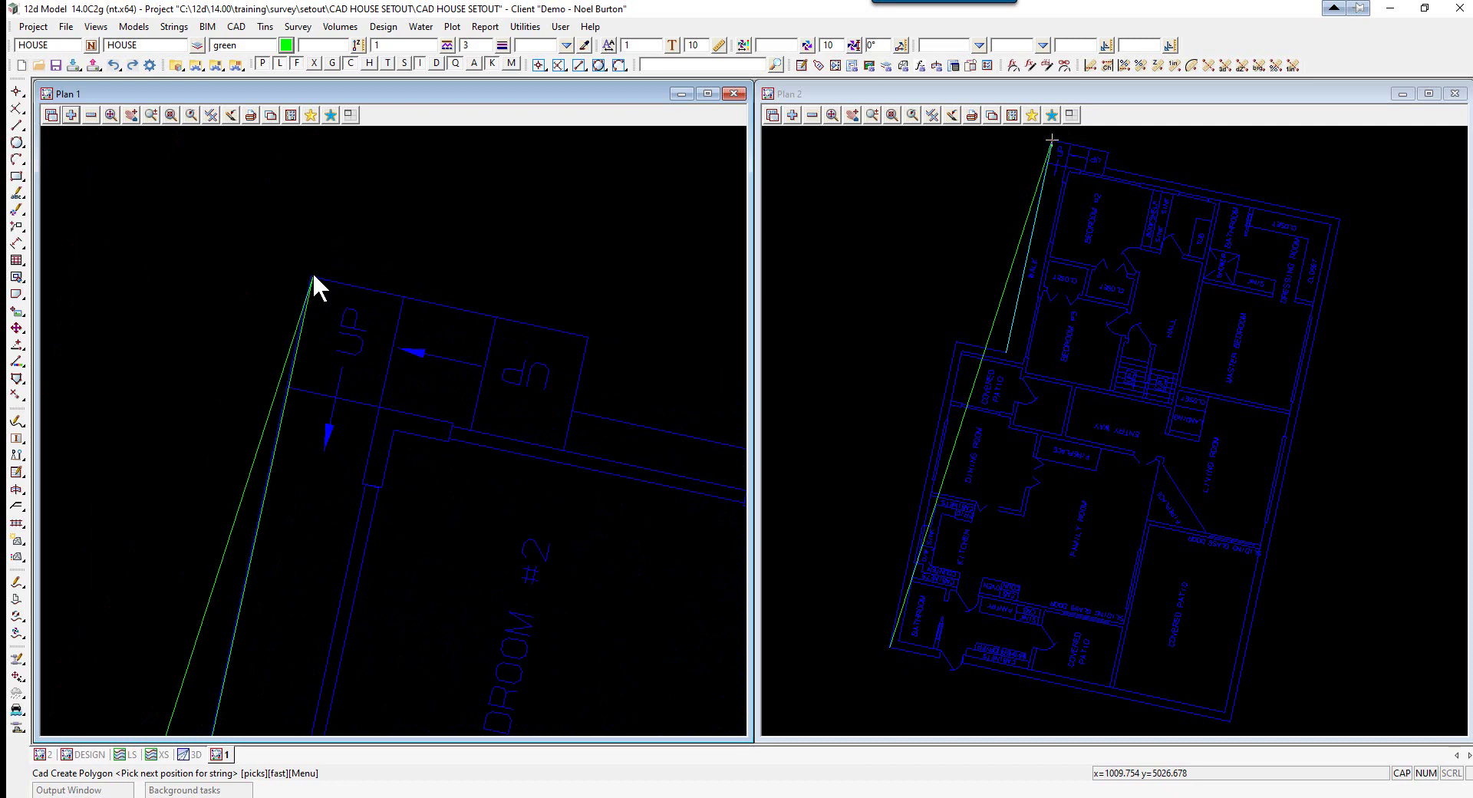
Add the stair, top-right and bottom-right corners and close the green house outline
click(313, 277)
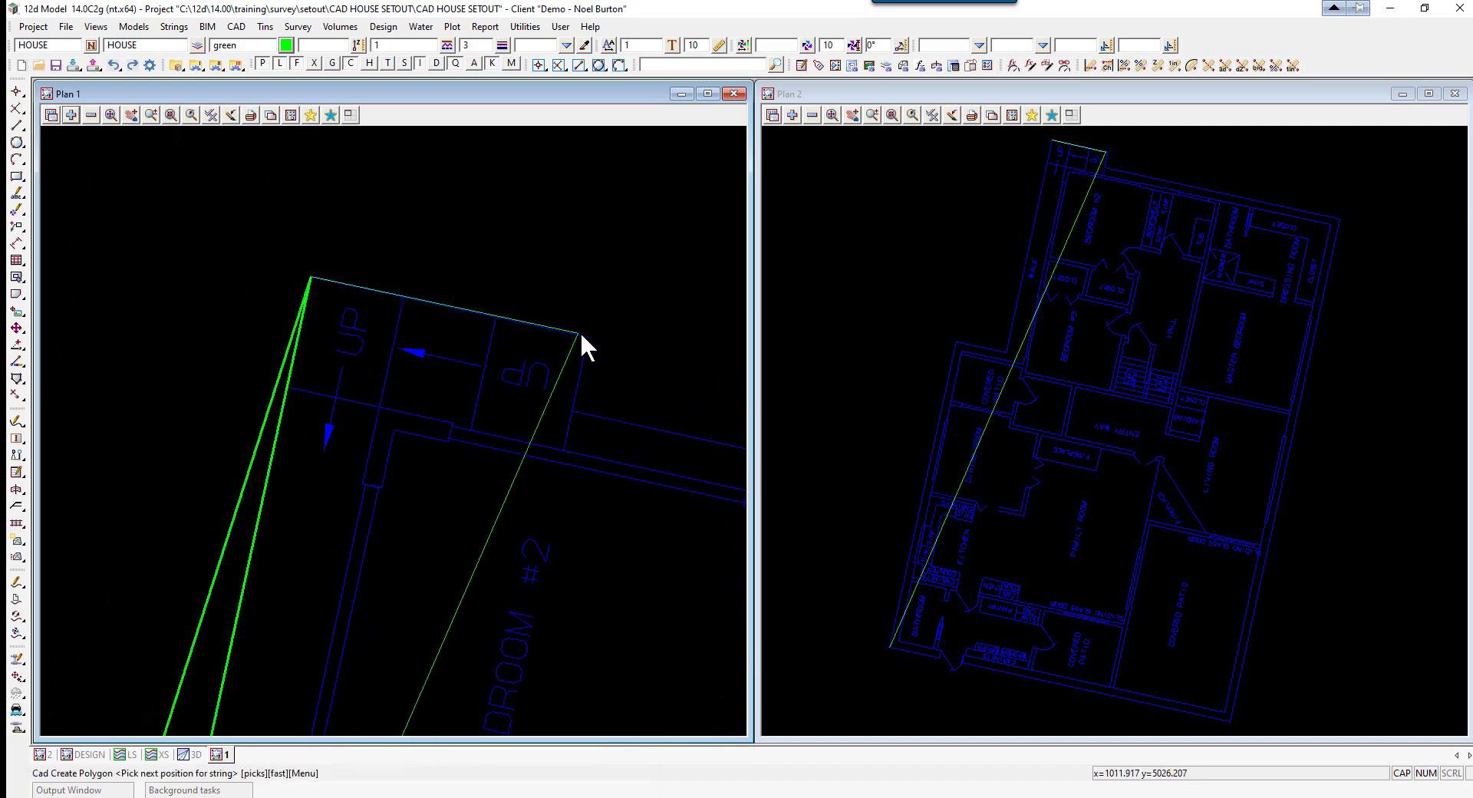
click(589, 334)
middle_click(590, 334)
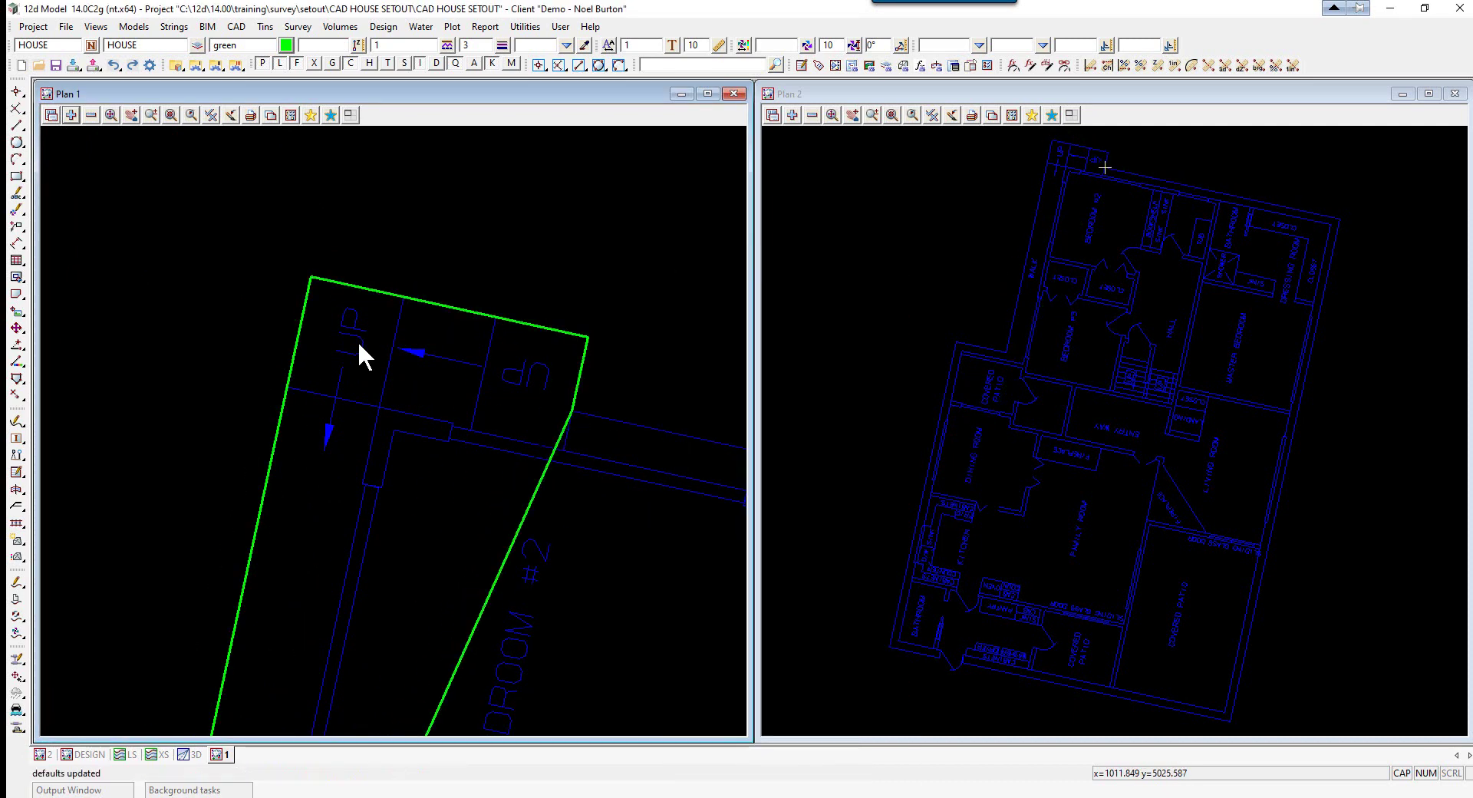
scroll(154, 277, down, 3)
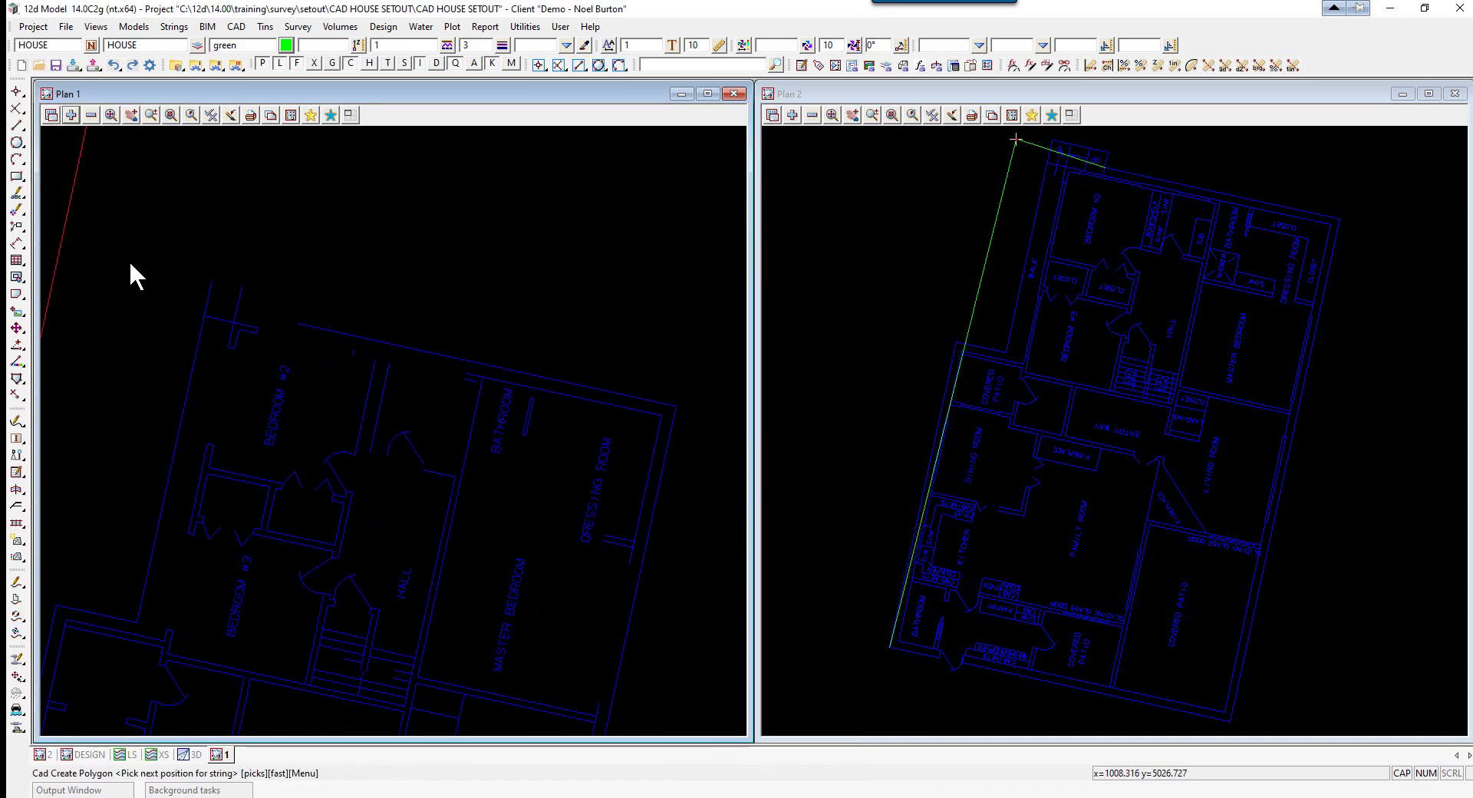
click(675, 406)
scroll(638, 296, down, 2)
scroll(629, 387, down, 2)
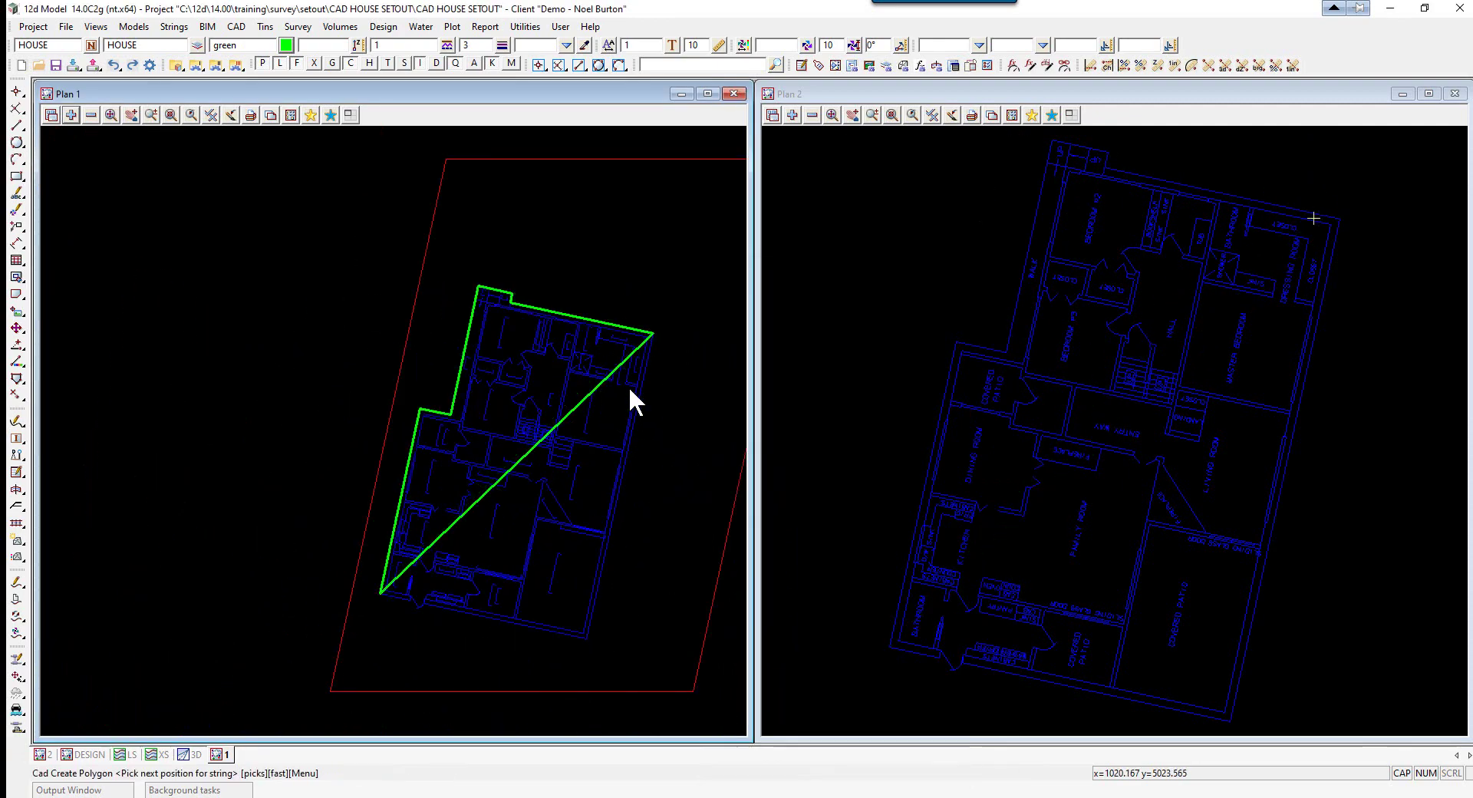
scroll(588, 647, up, 4)
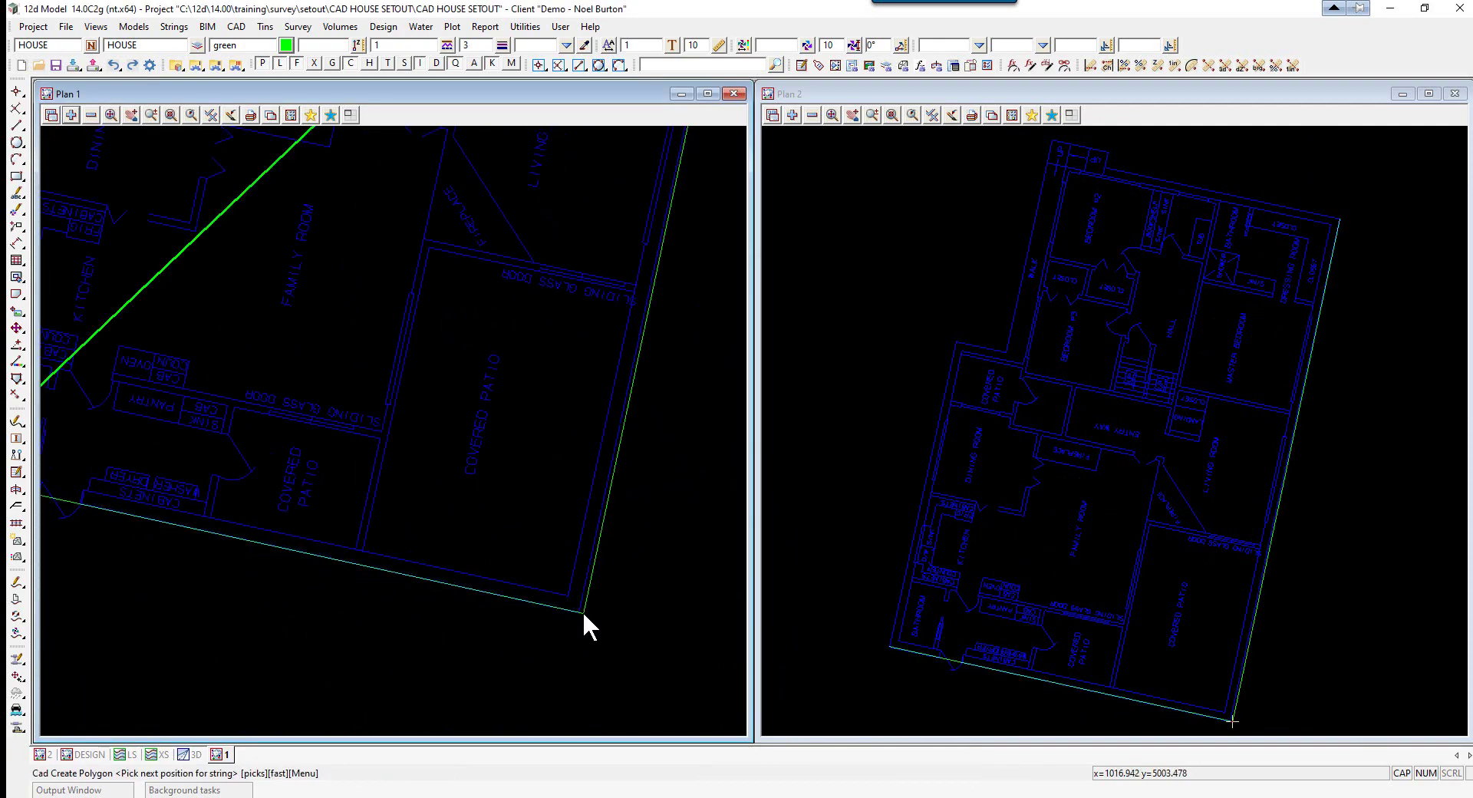
click(582, 610)
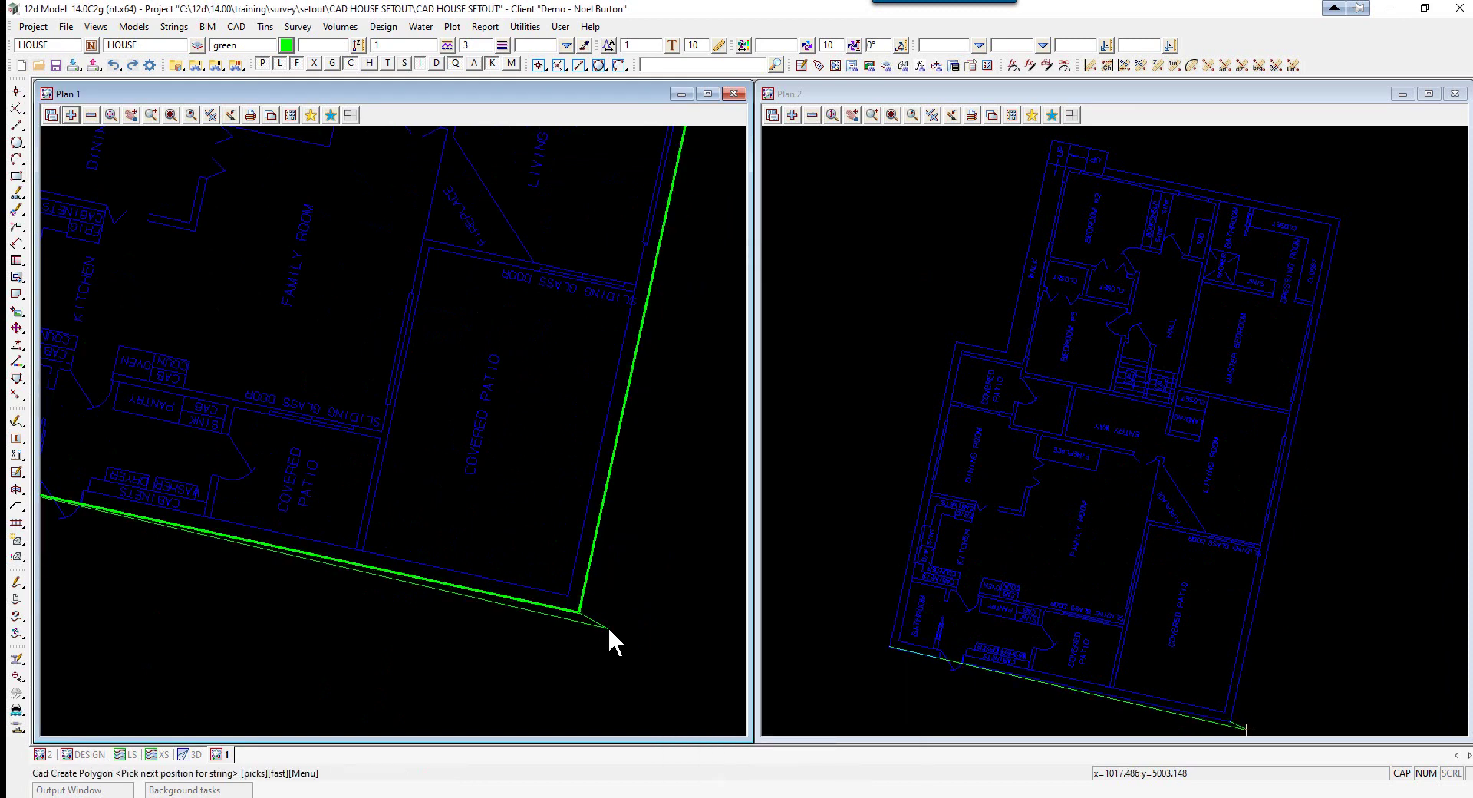
middle_click(607, 625)
scroll(613, 643, down, 4)
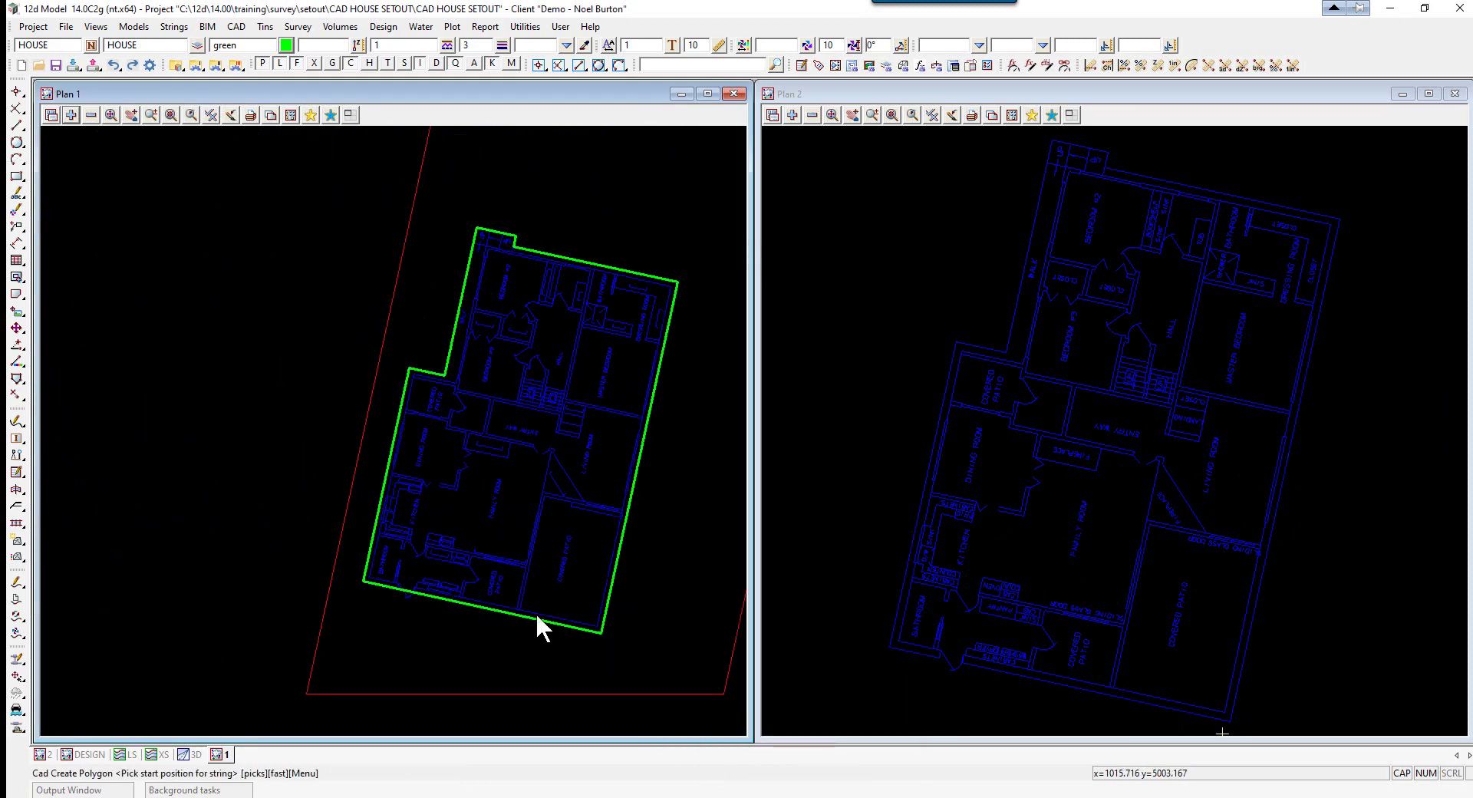
click(16, 125)
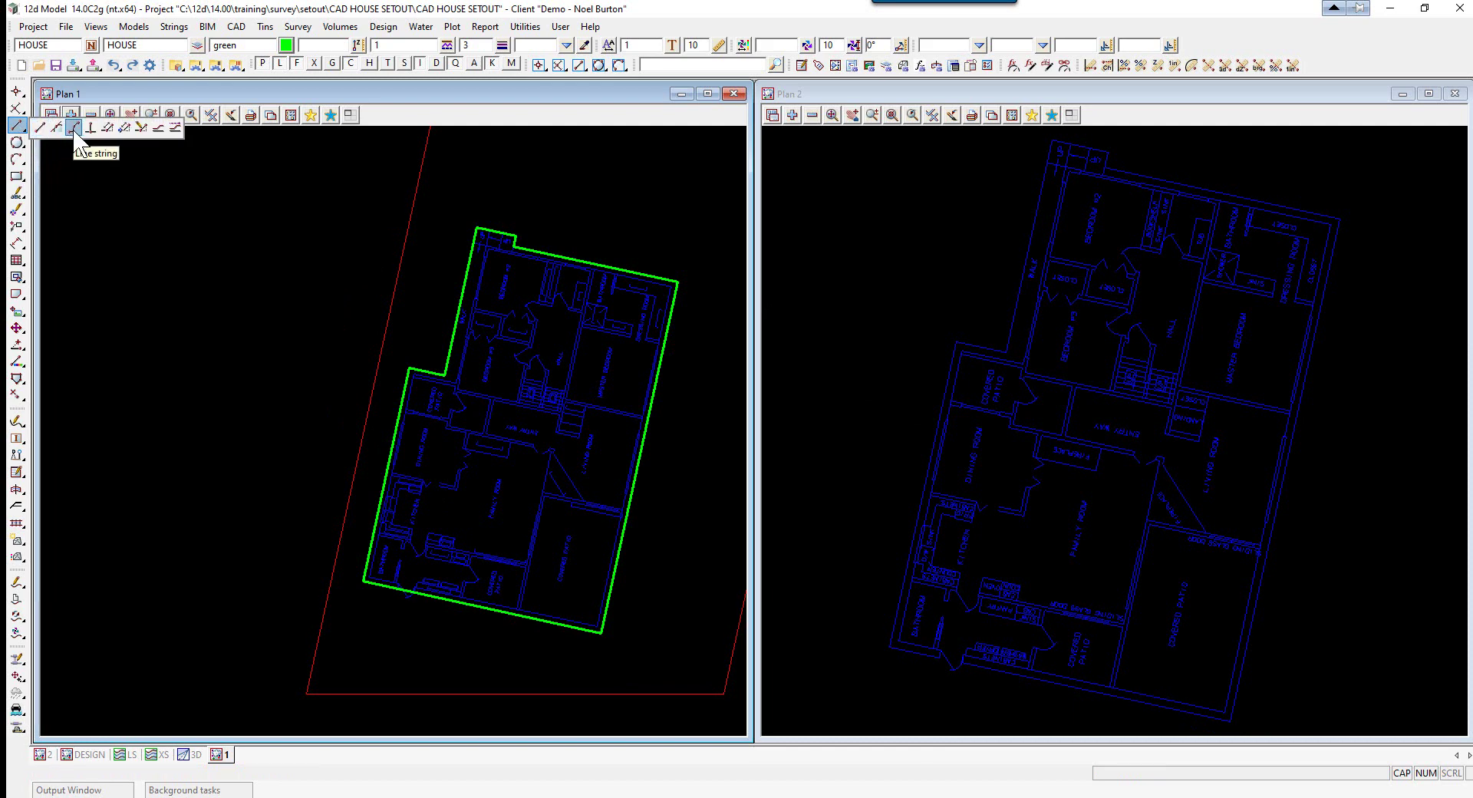
click(75, 128)
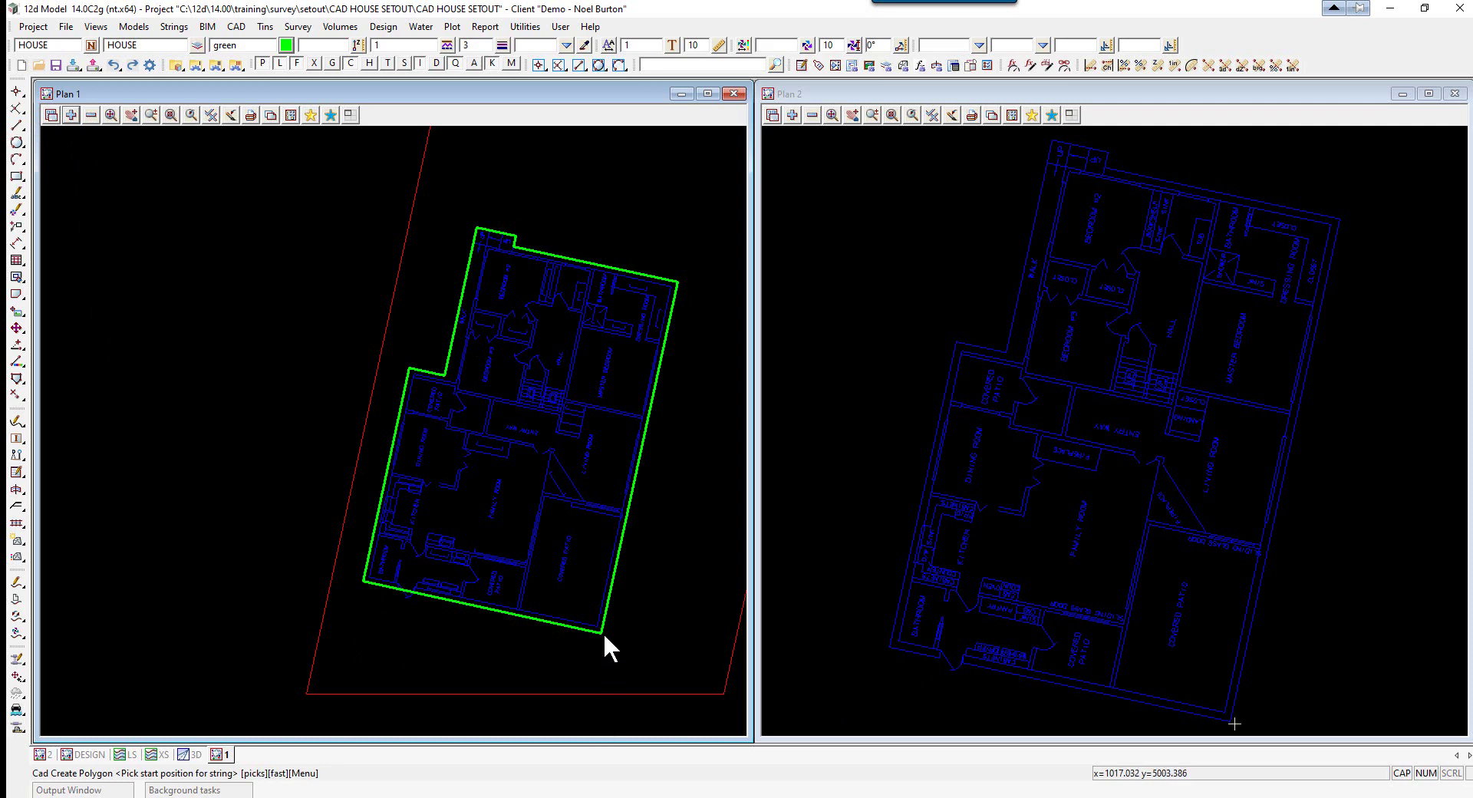
scroll(694, 425, up, 1)
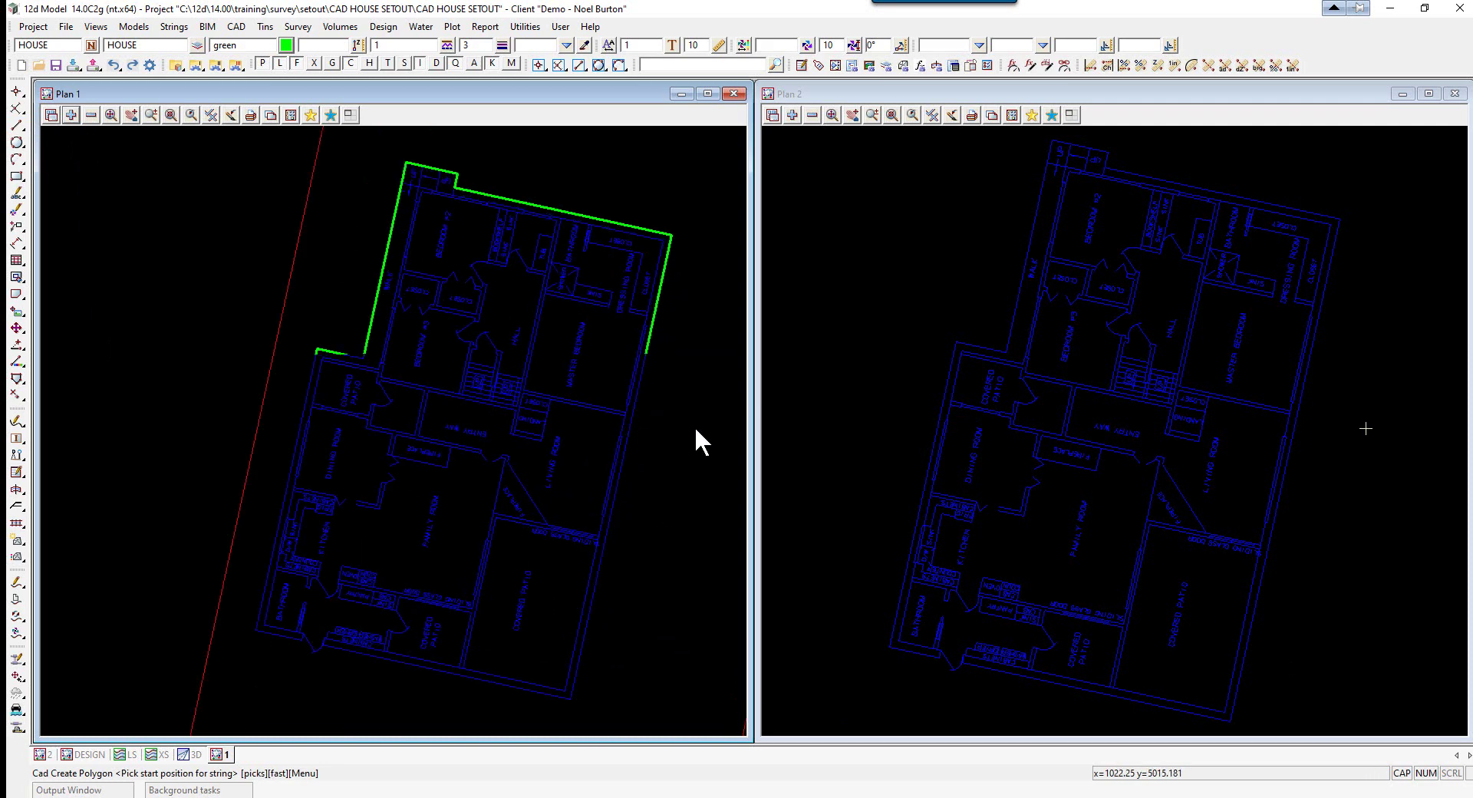